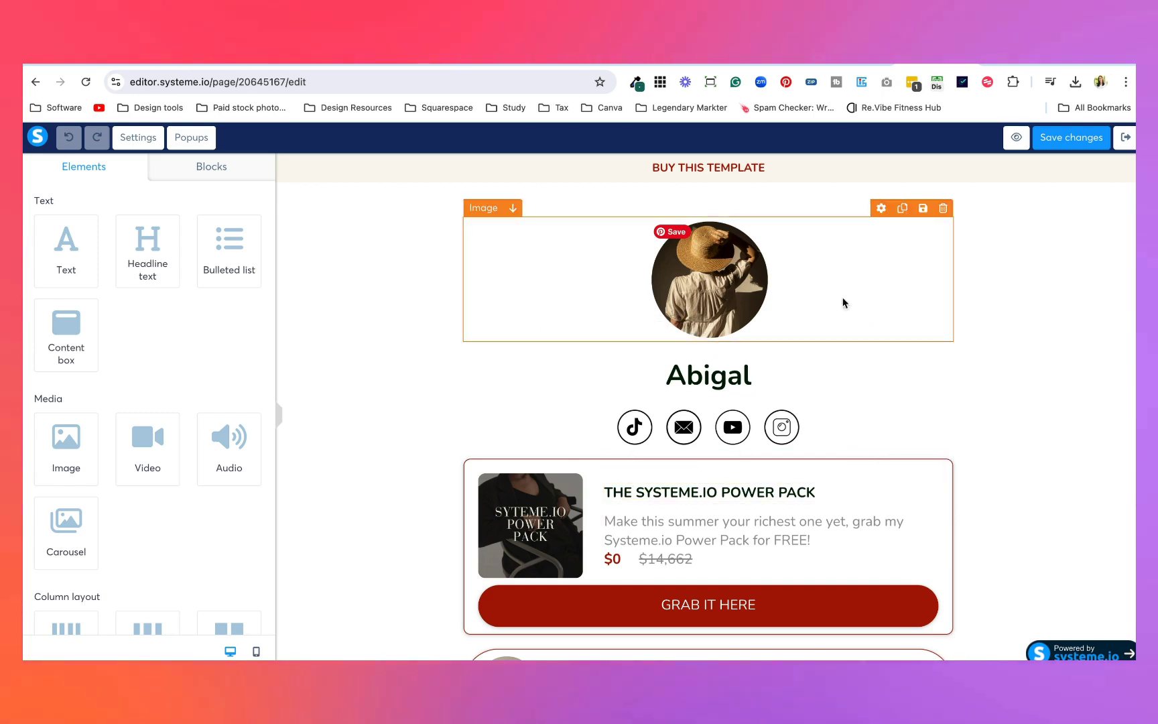
# Look over the Growth Hub website, Pinterest's green branding results and the Coolors palette for brand colour inspiration.
pyautogui.click(1011, 67)
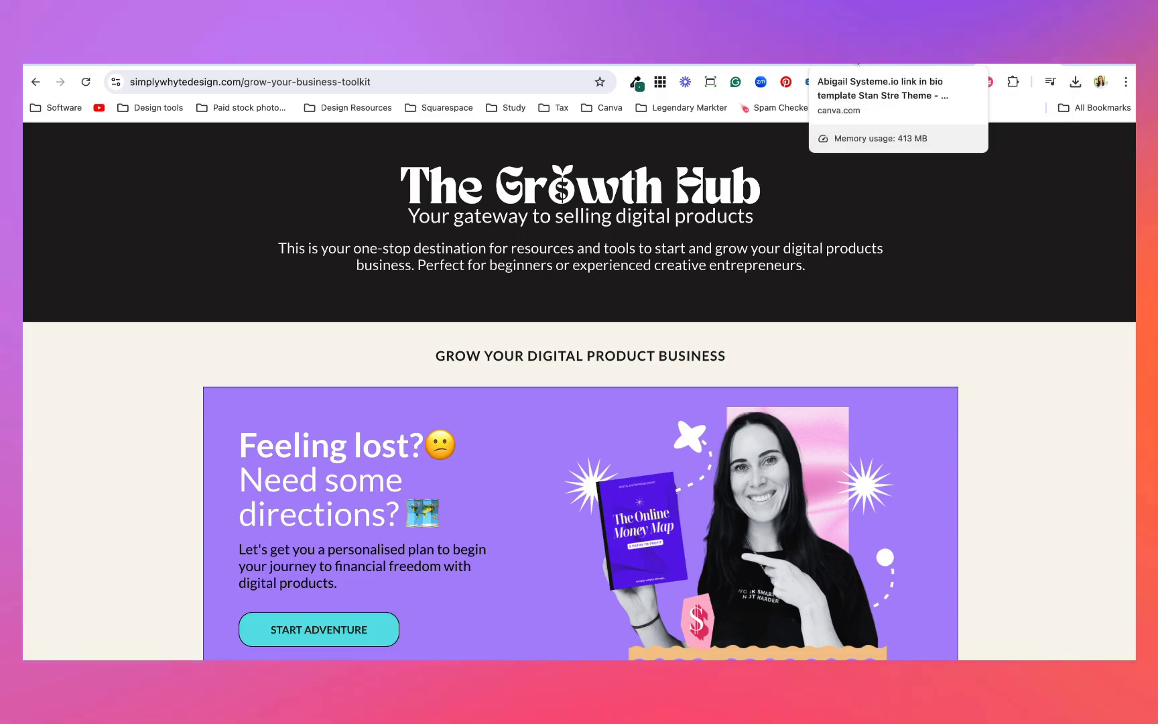
pyautogui.click(938, 60)
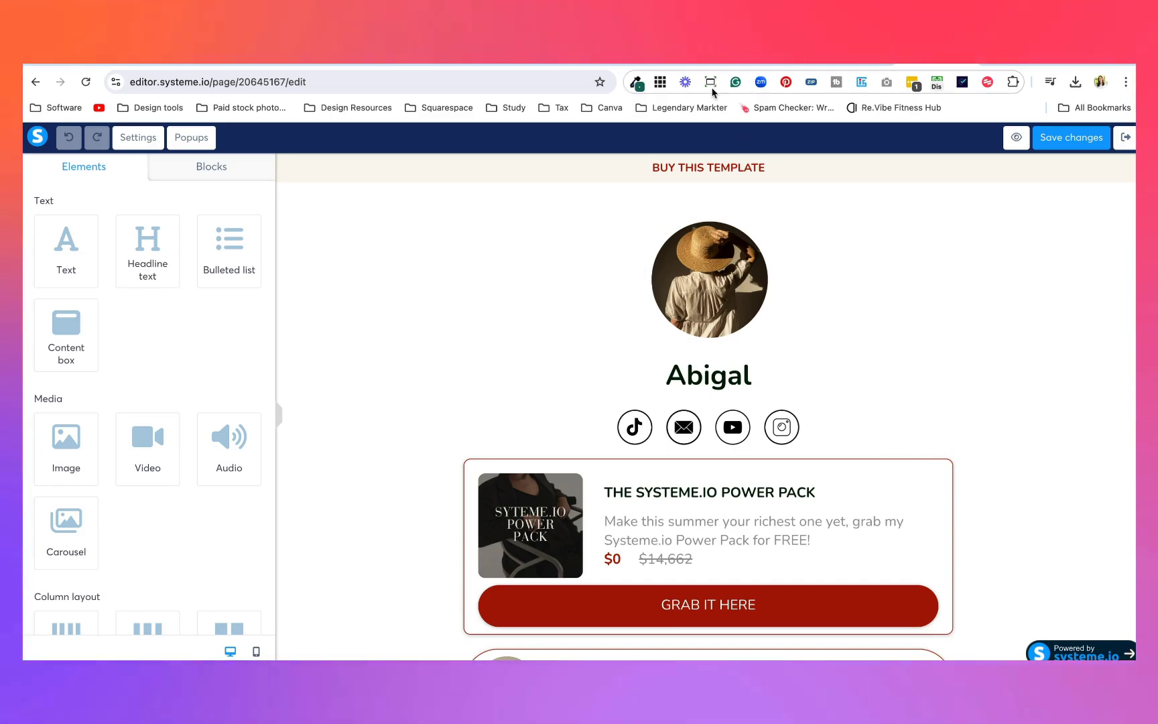
pyautogui.hotkey('ctrl', 'Tab')
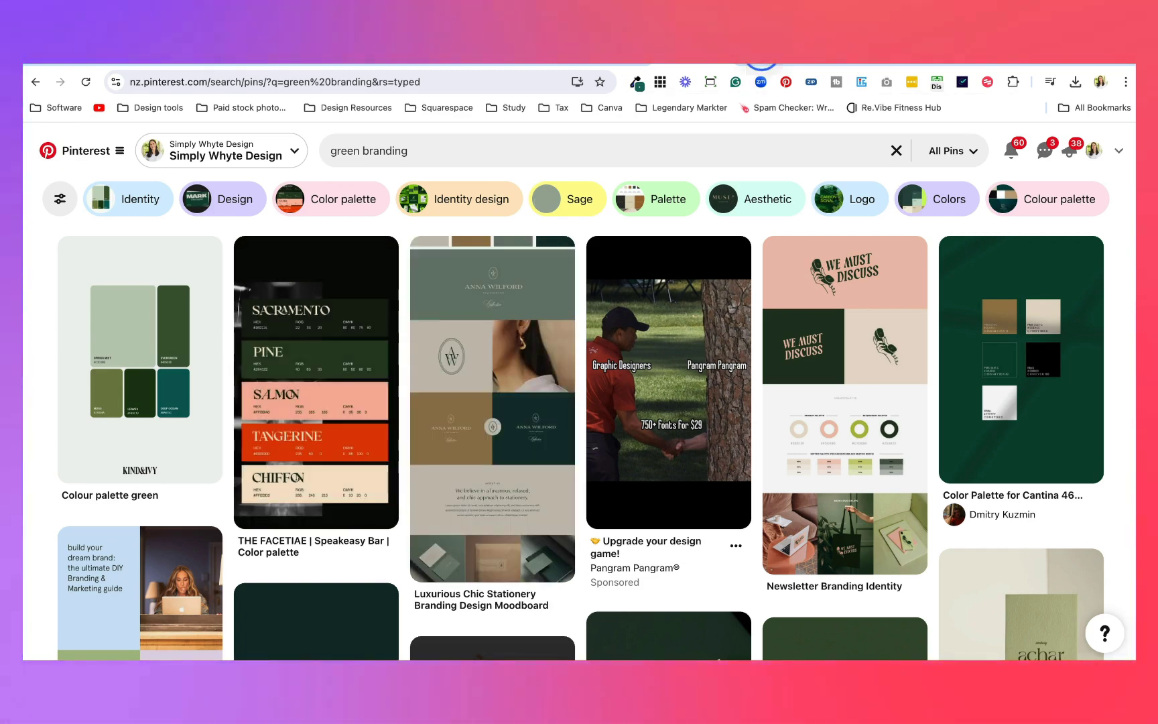
pyautogui.click(754, 67)
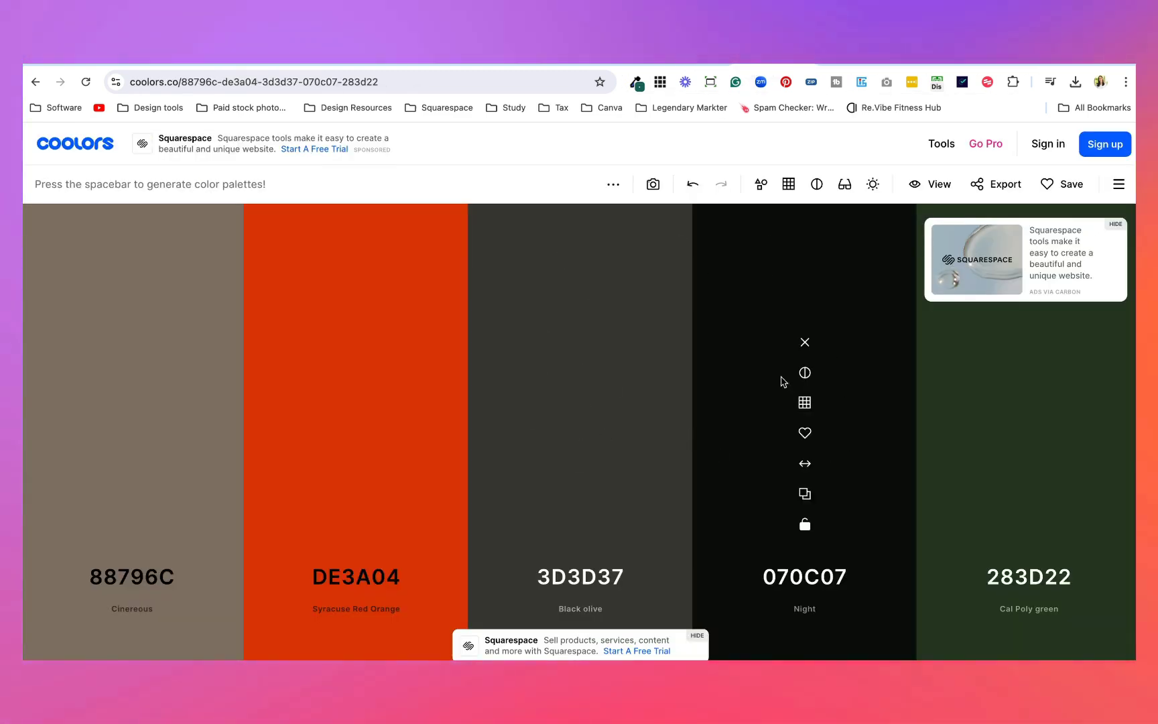
pyautogui.moveTo(722, 471)
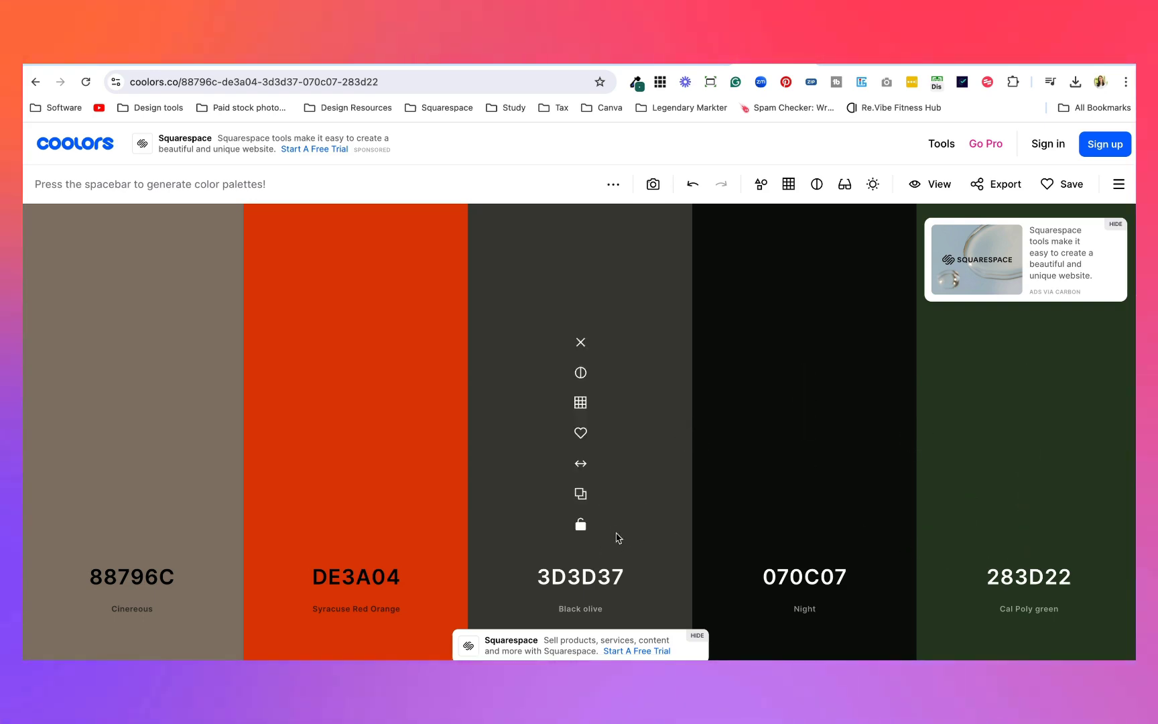
pyautogui.moveTo(694, 437)
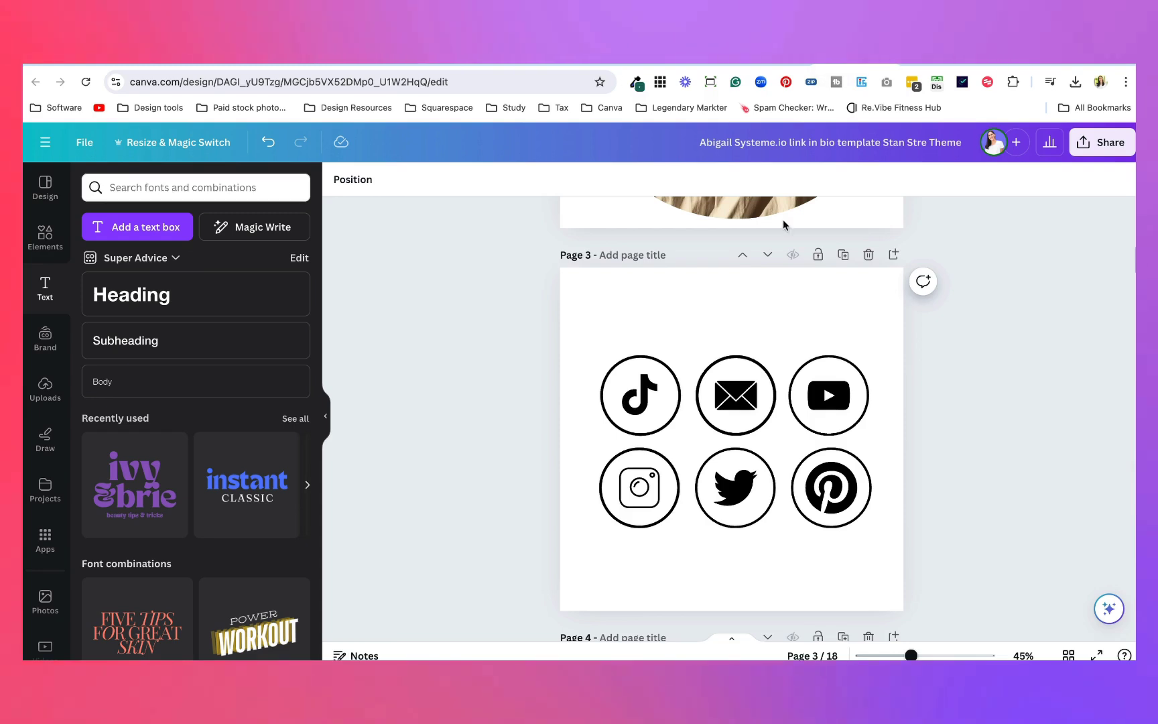
# On page 1 of the Canva design, inspect the palette reference image and the red circle's fill colour.
pyautogui.scroll(8, 757, 315)
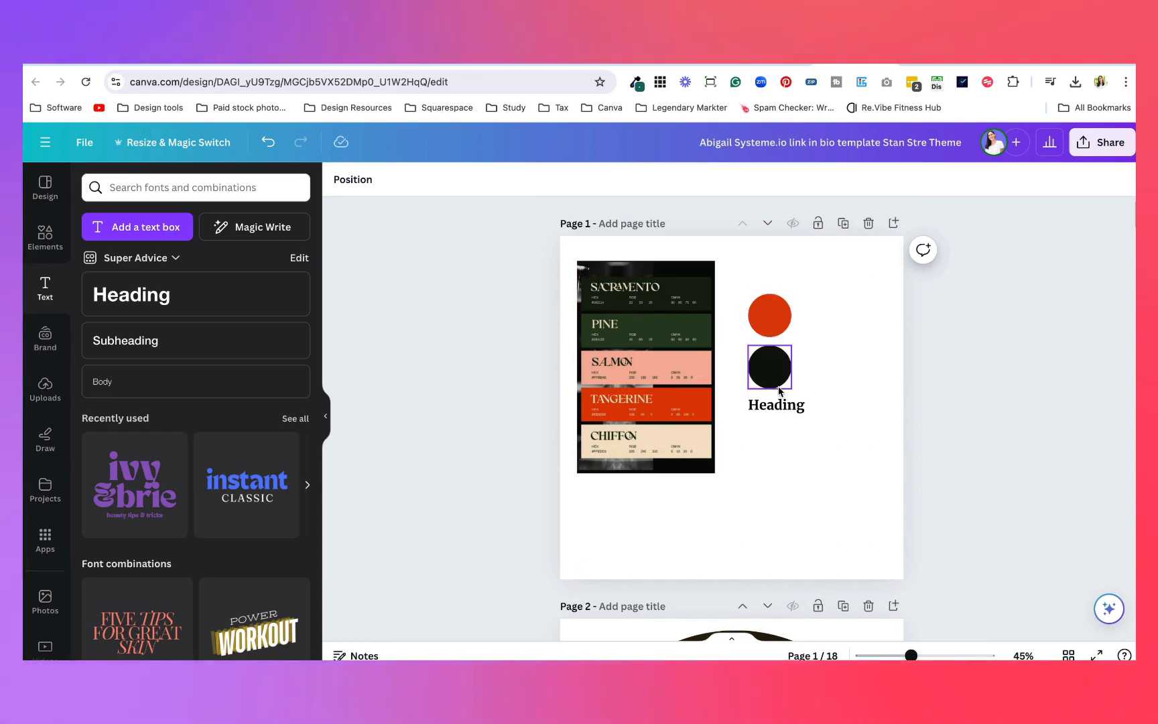
pyautogui.click(660, 337)
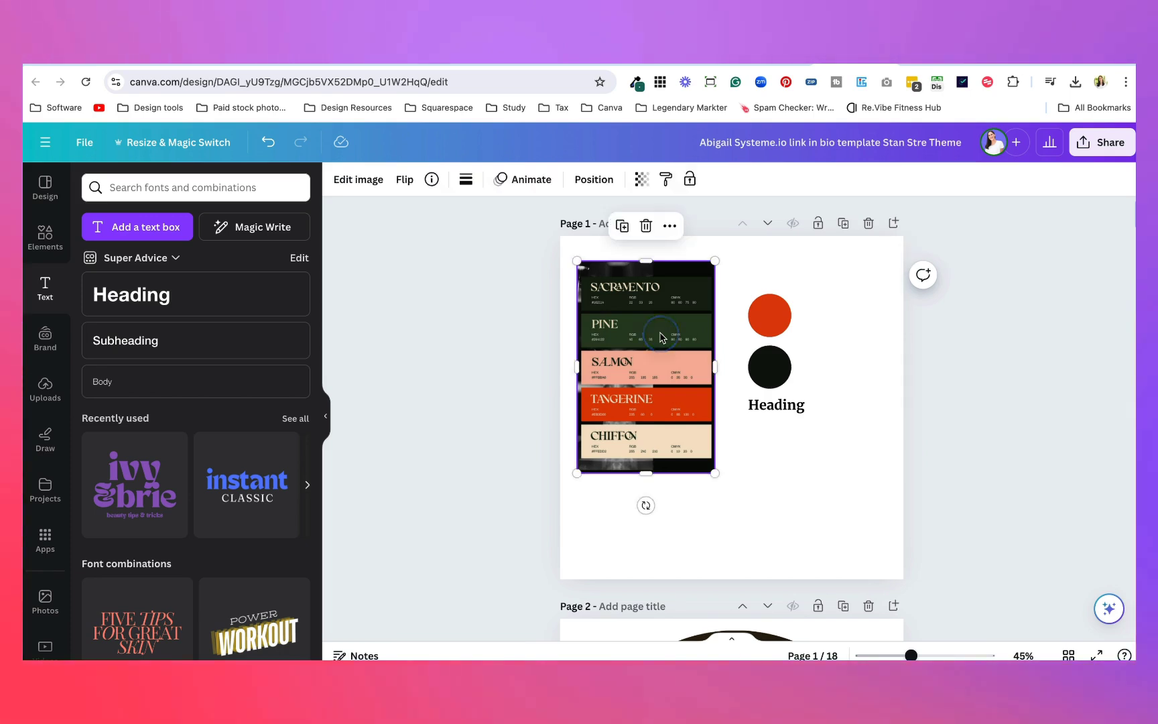
pyautogui.click(779, 311)
pyautogui.click(408, 178)
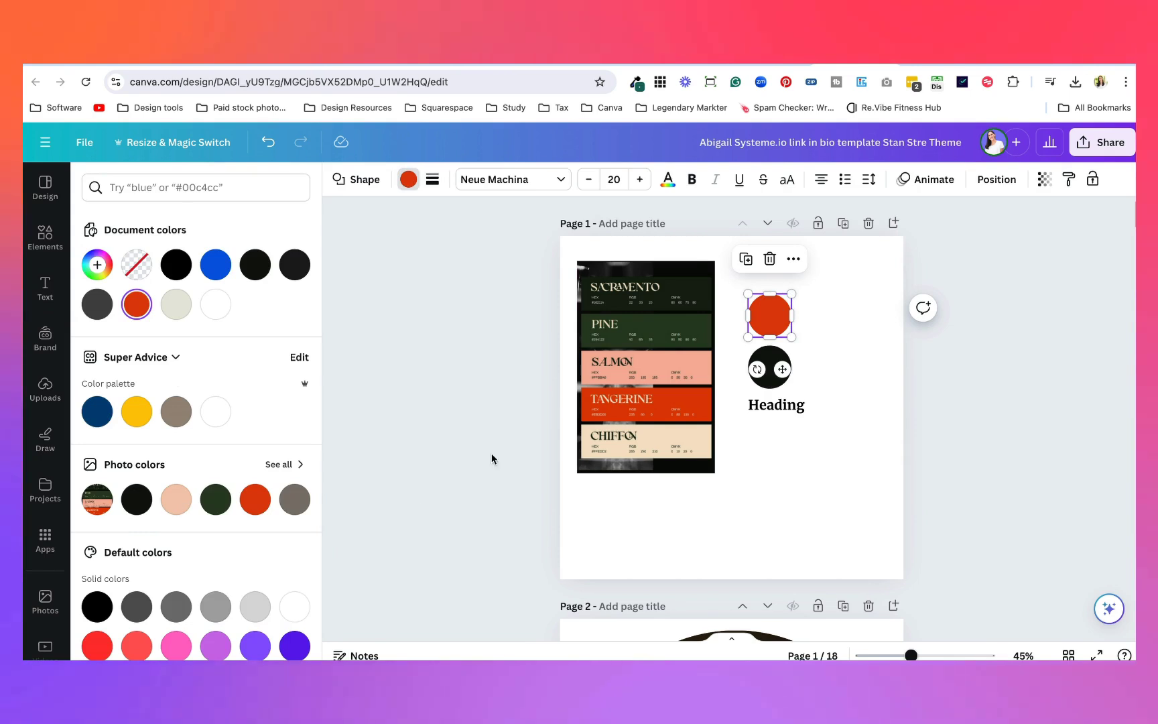
pyautogui.click(851, 448)
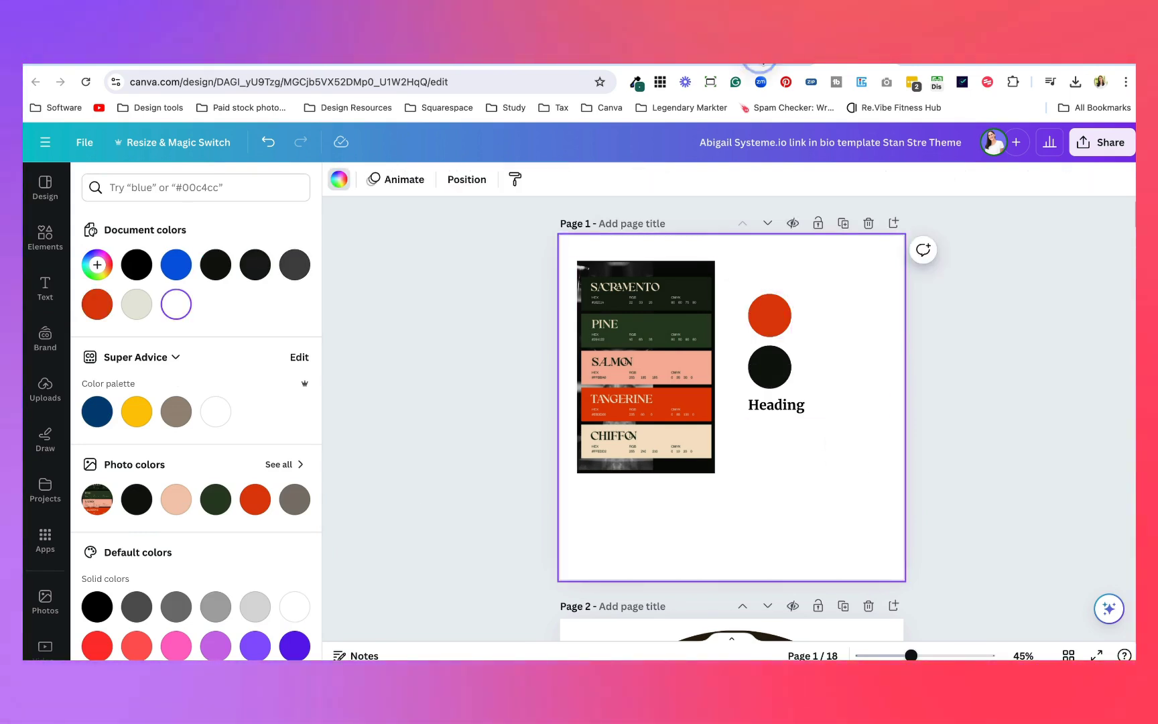
# Switch to Coolors and capture a screenshot of the palette's five hex codes and colour names.
pyautogui.click(761, 65)
pyautogui.press('super+shift+4')
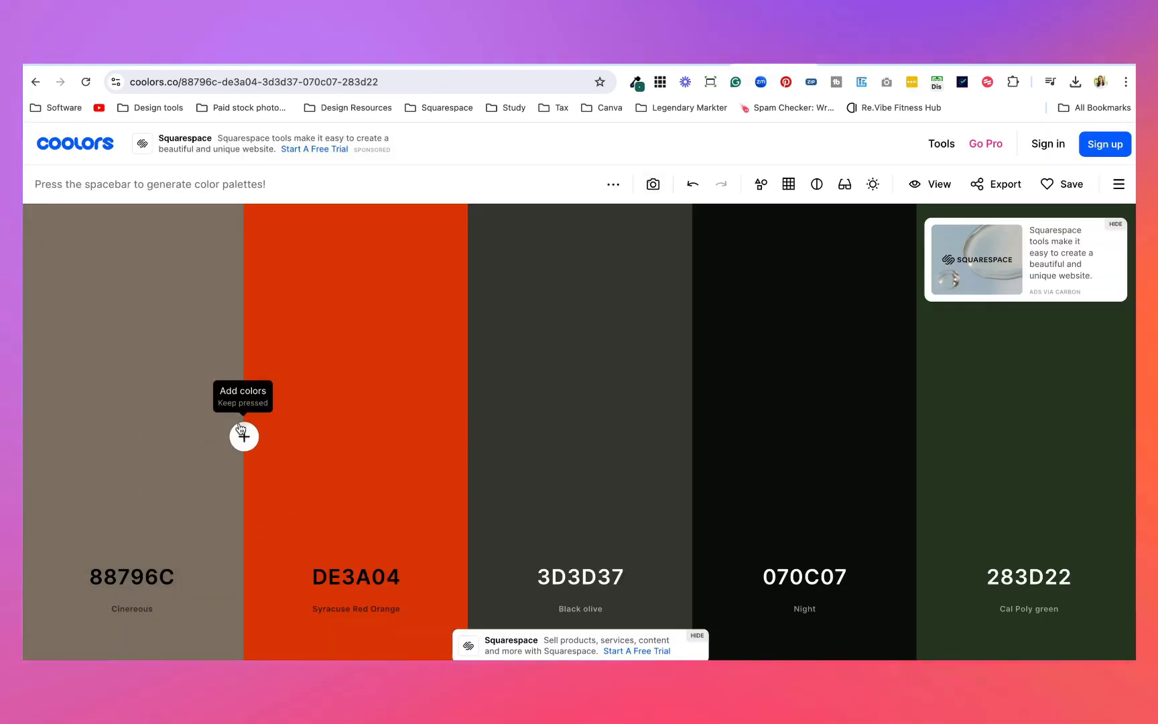
pyautogui.moveTo(87, 486); pyautogui.dragTo(1074, 632)
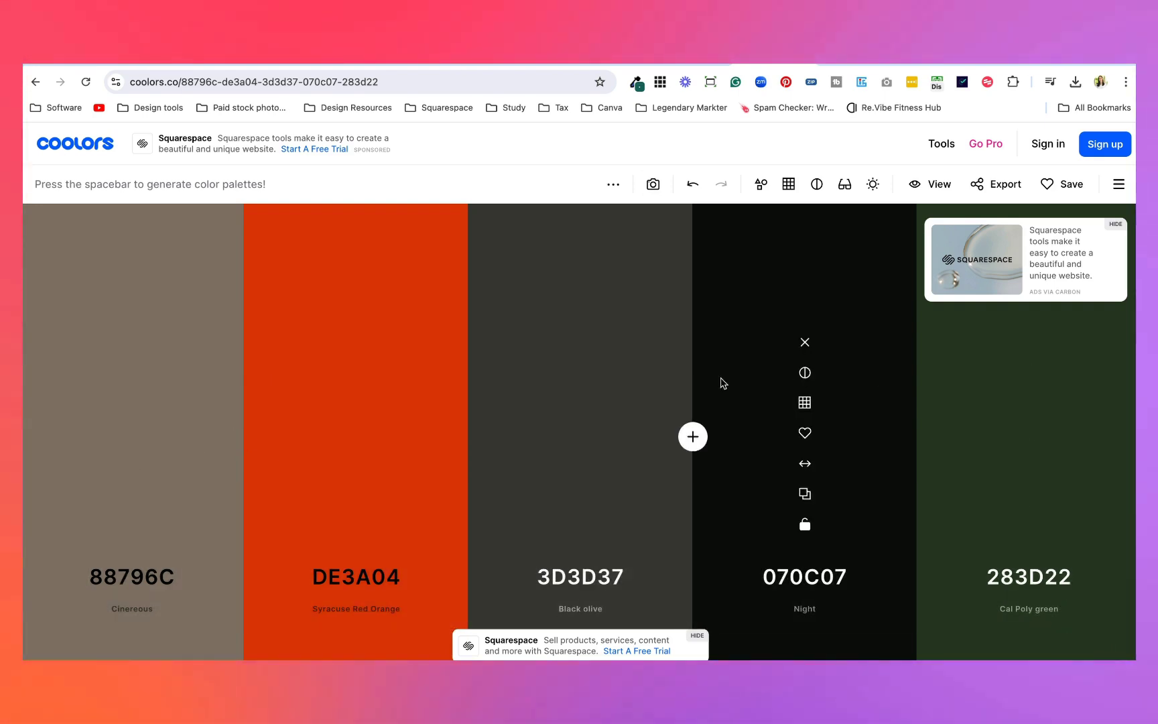
# Return to the Canva design and view the round profile photo on page 2.
pyautogui.click(849, 63)
pyautogui.scroll(-5, 878, 438)
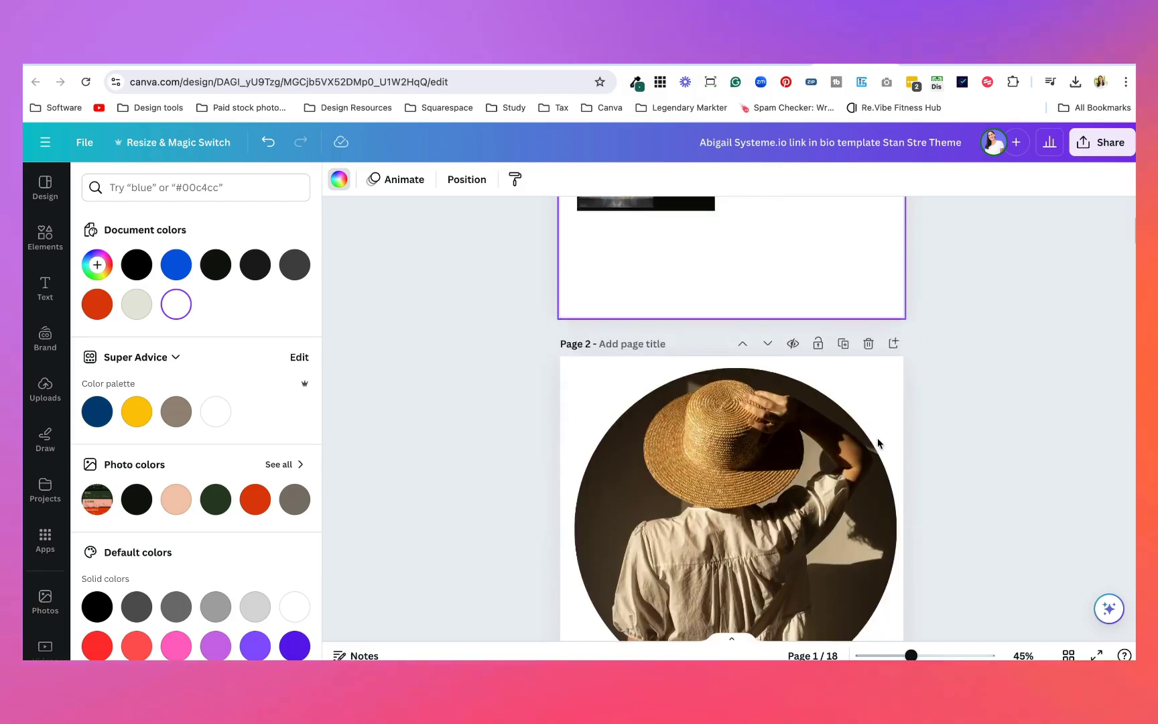
pyautogui.scroll(-3, 878, 443)
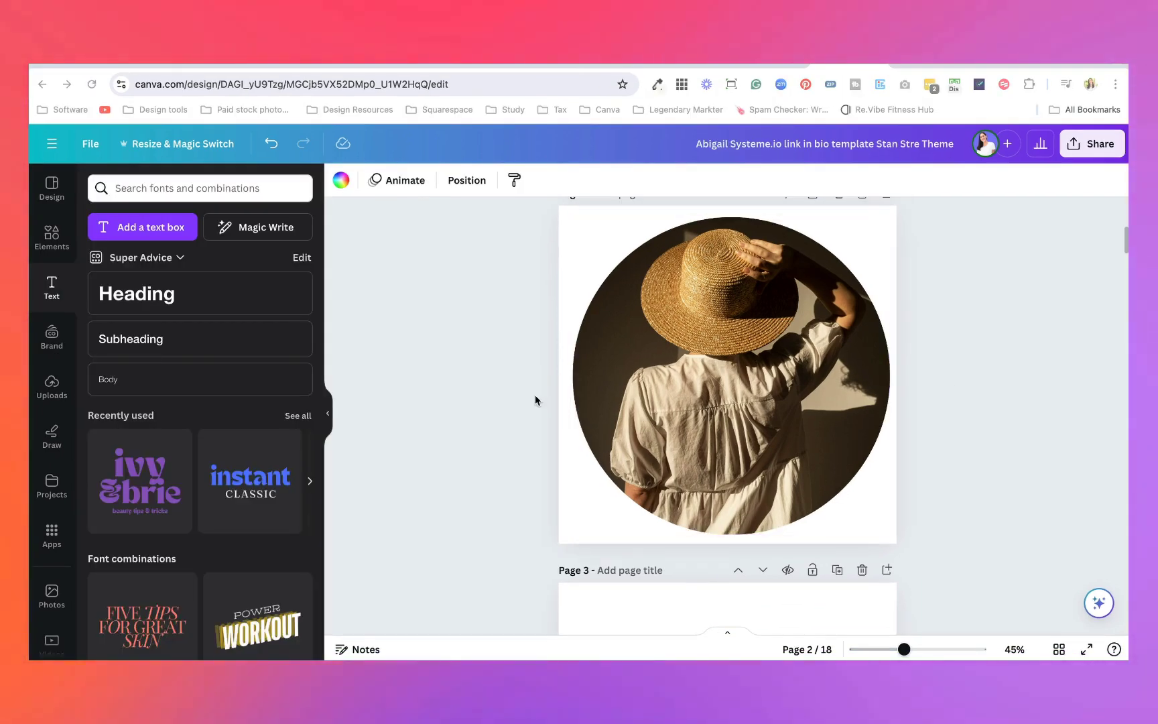
# Switch to the Instagram Link in bio links note and highlight its listed link types in turn, from freebies to other socials.
pyautogui.press('super+Tab')
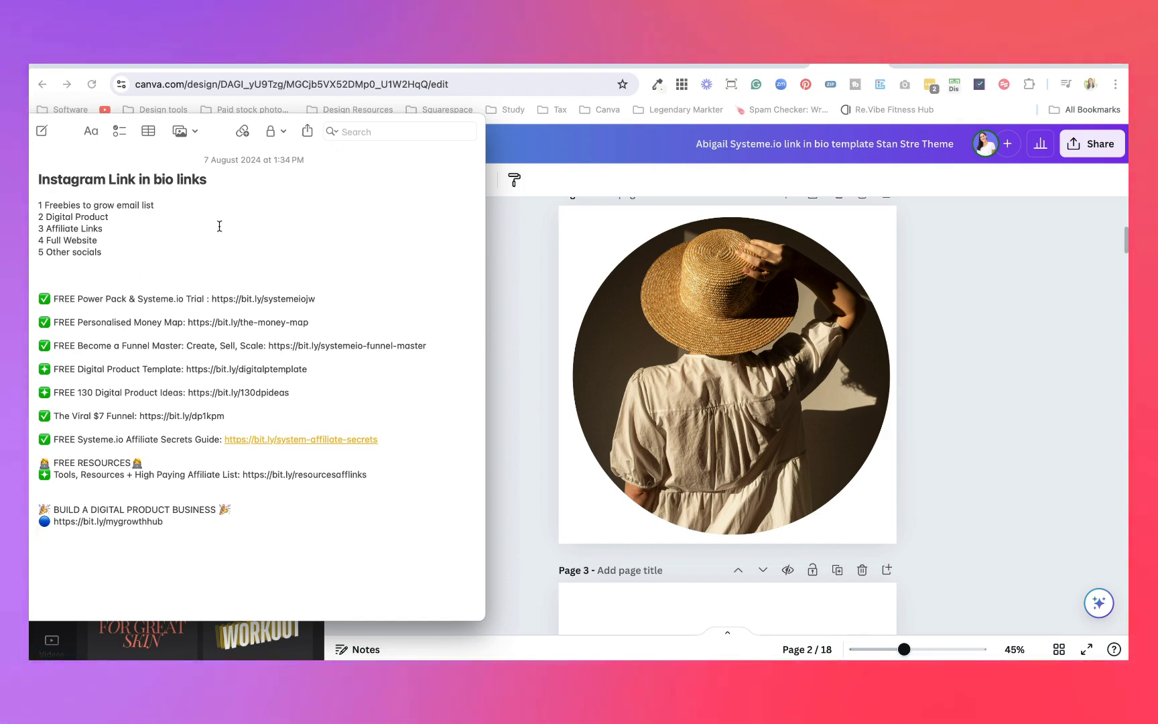
pyautogui.moveTo(153, 206); pyautogui.dragTo(43, 205)
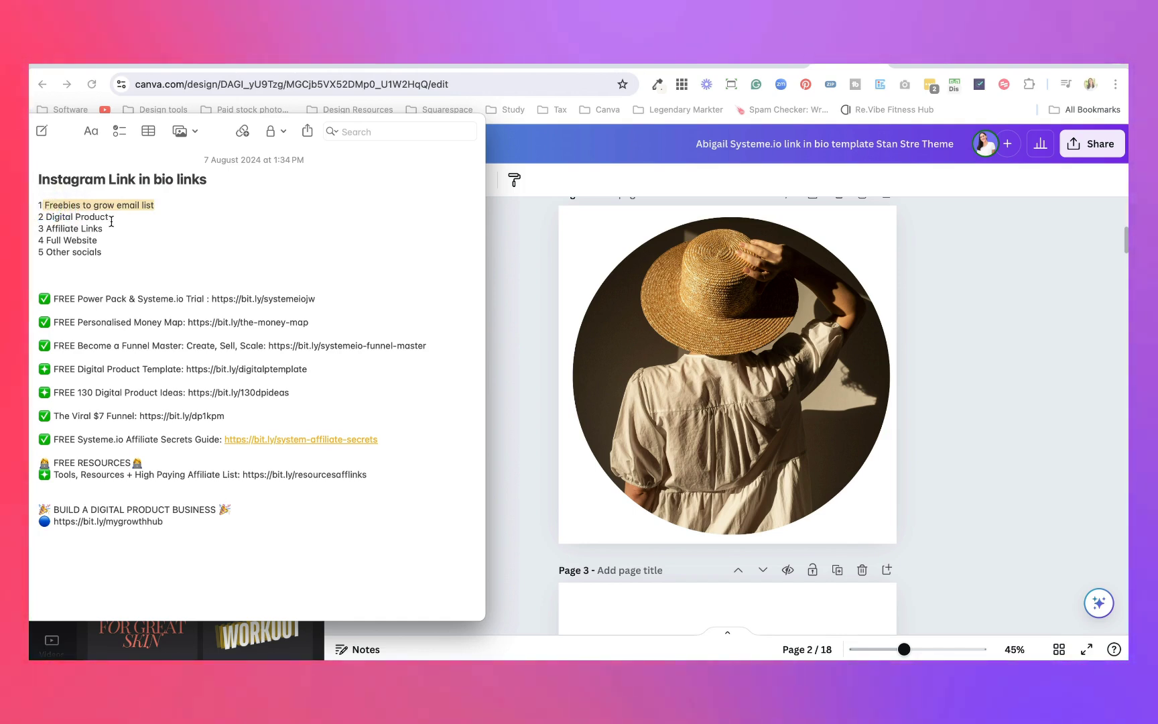
pyautogui.moveTo(112, 218); pyautogui.dragTo(62, 218)
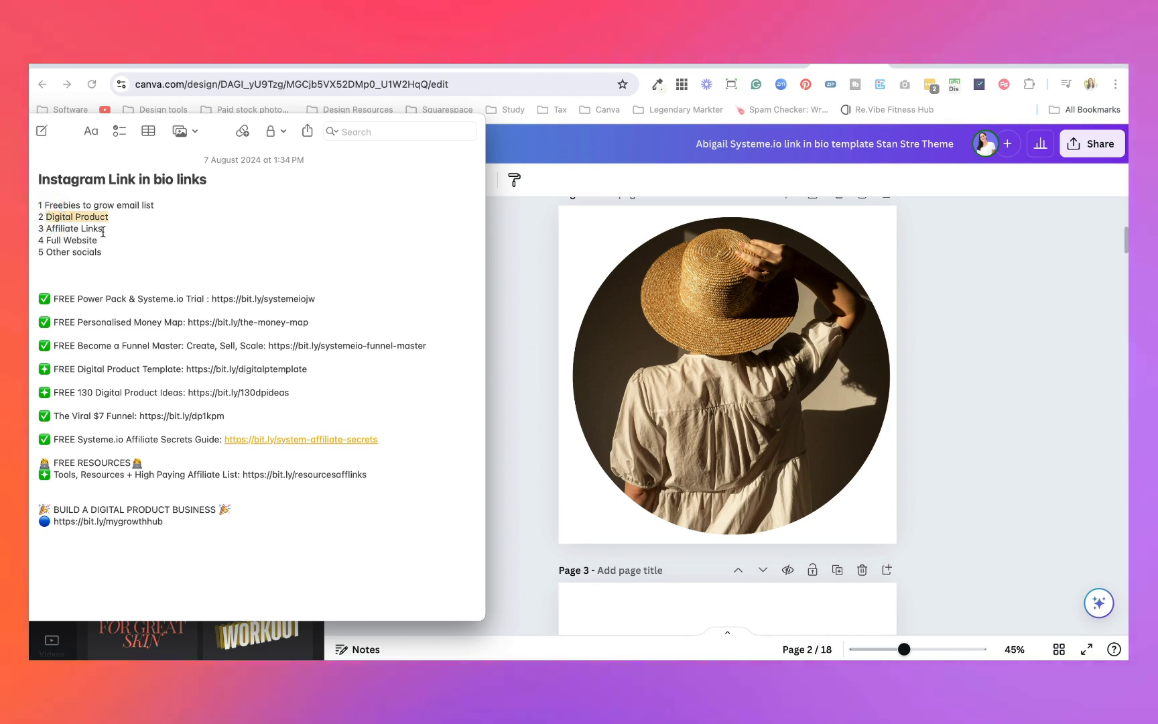
pyautogui.moveTo(103, 229); pyautogui.dragTo(46, 240)
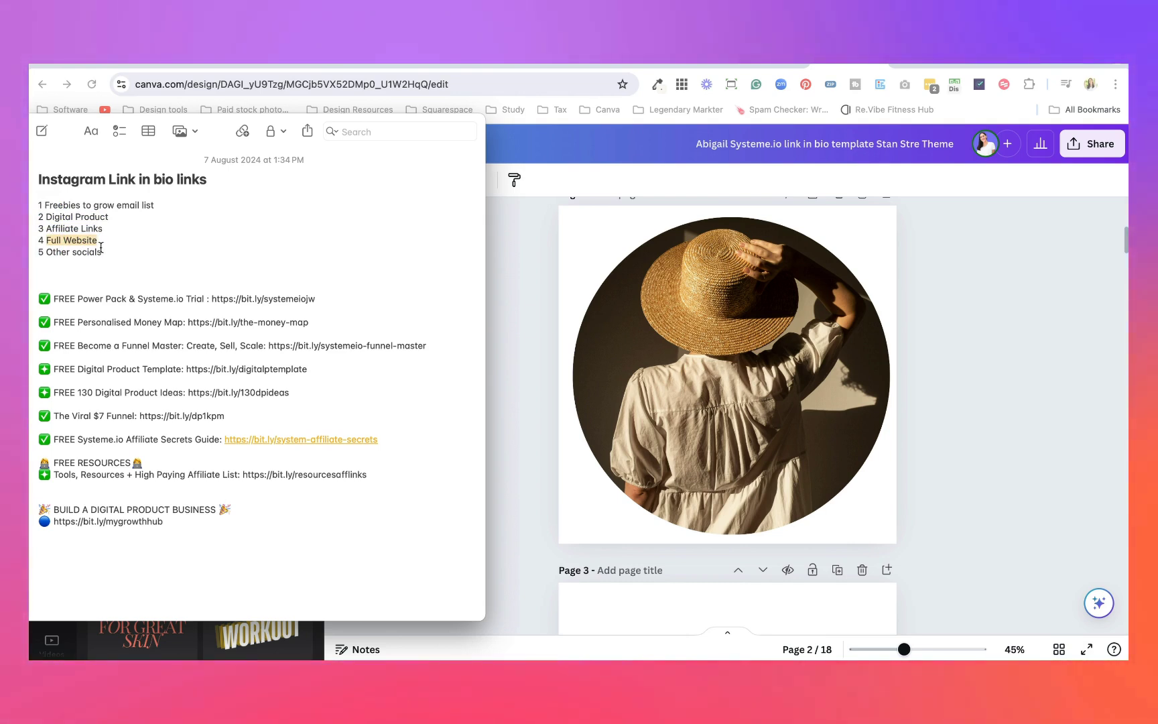
pyautogui.moveTo(108, 251); pyautogui.dragTo(41, 253)
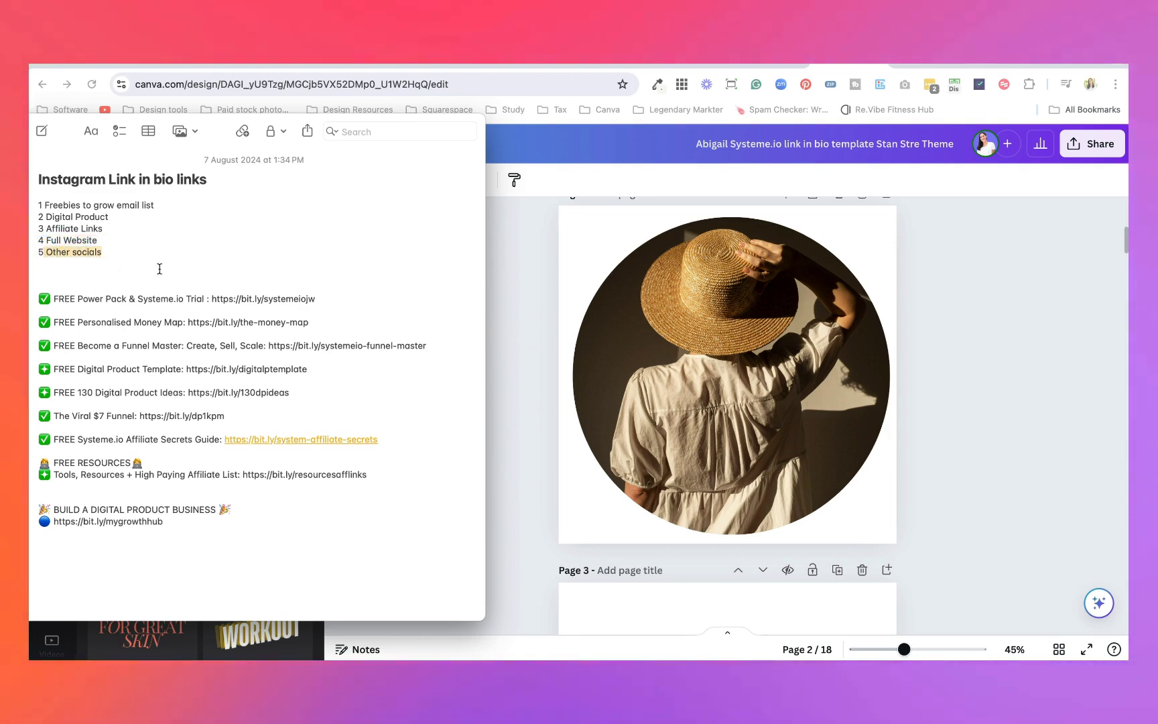
# Switch to the systeme.io editor and review the link and product cards down the link-in-bio page.
pyautogui.click(902, 65)
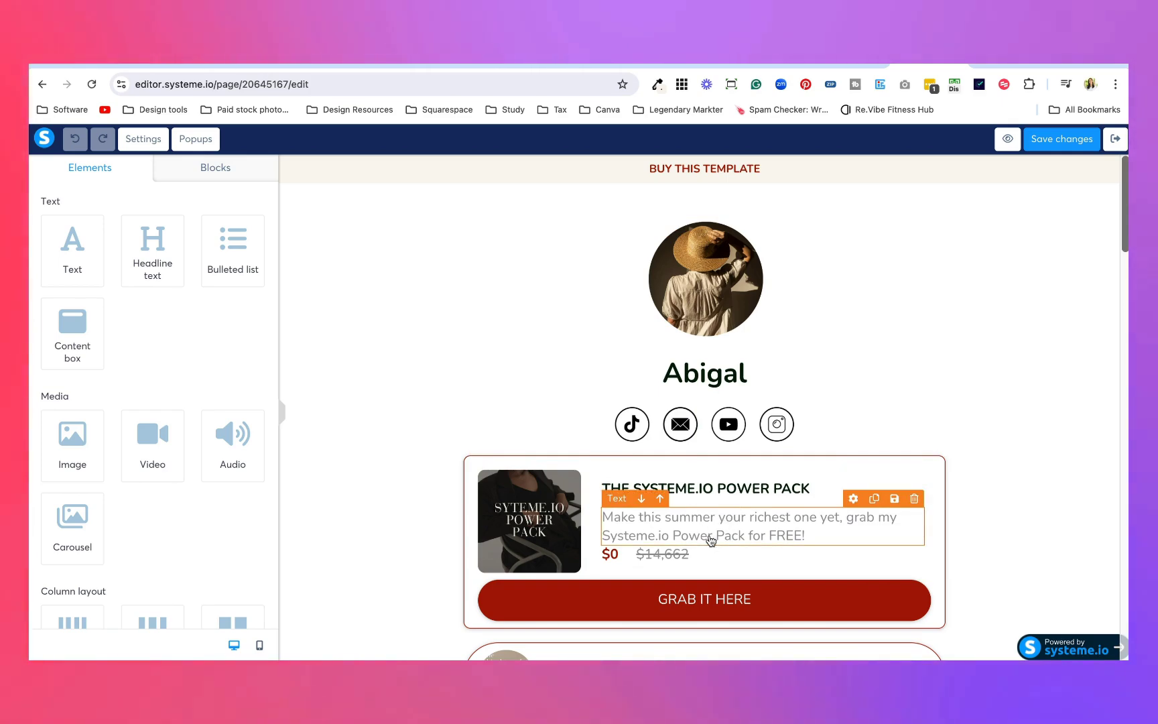
pyautogui.scroll(-8, 710, 540)
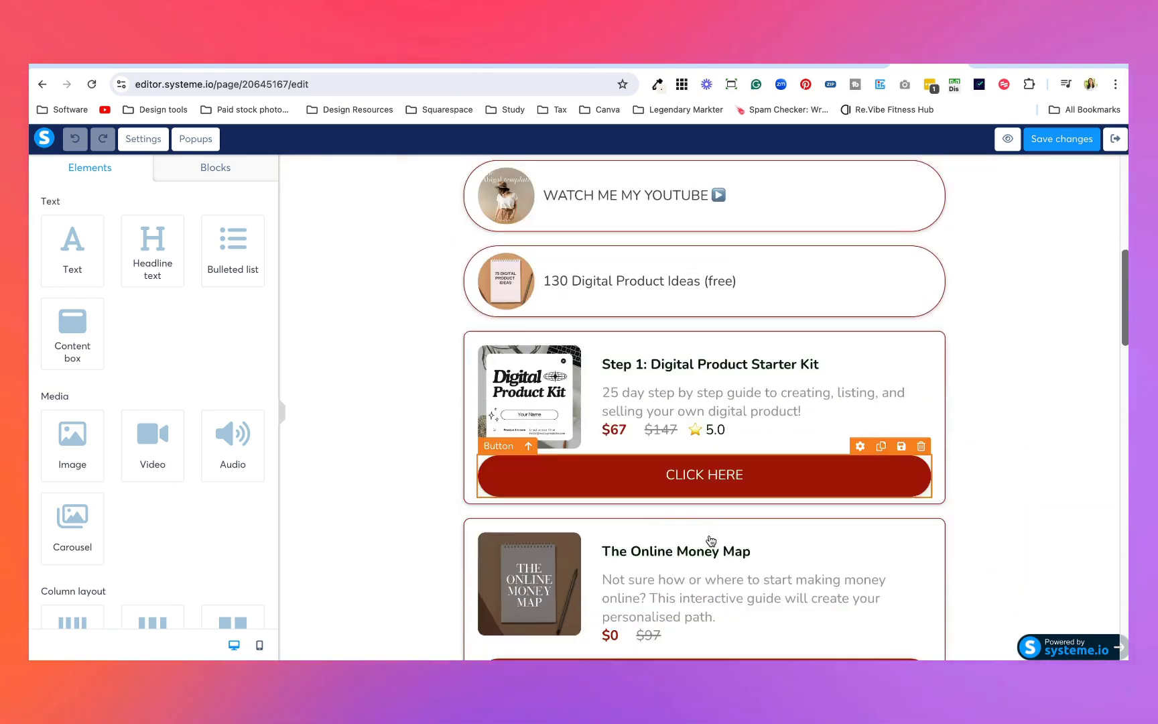
pyautogui.scroll(-5, 710, 540)
pyautogui.scroll(10, 711, 540)
pyautogui.scroll(4, 710, 540)
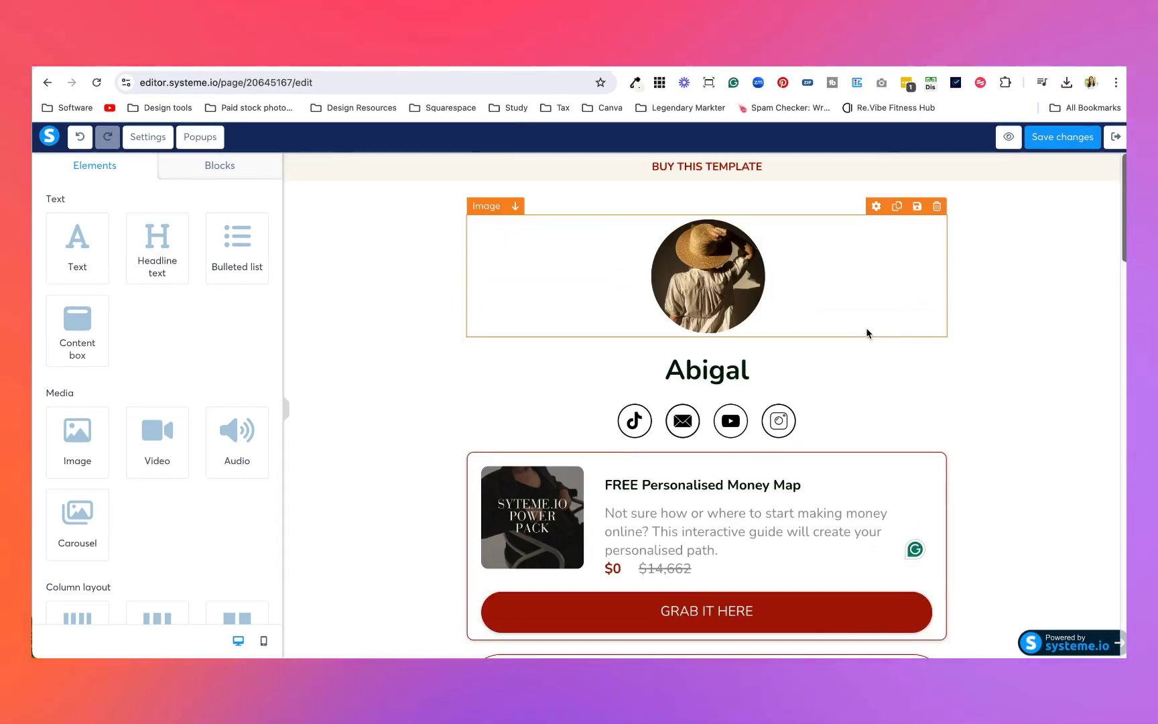
# On the Growth Hub website, sample the cream page background with the page colour picker to copy its hex code.
pyautogui.click(532, 516)
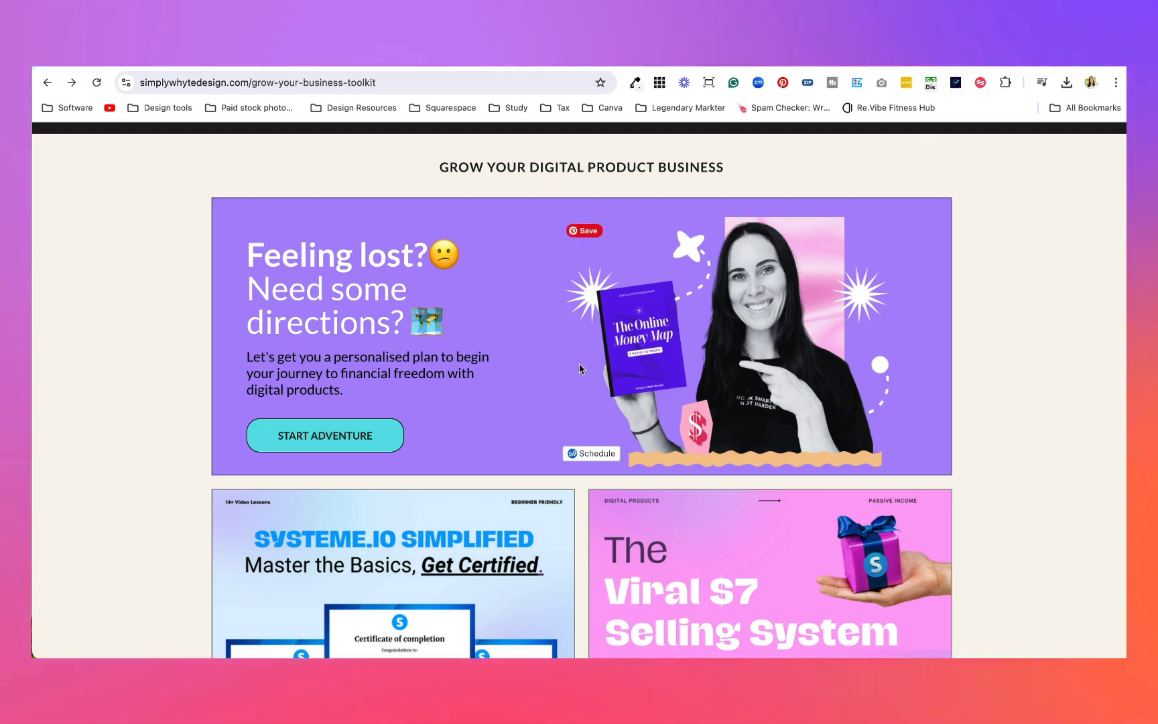
pyautogui.scroll(4, 548, 322)
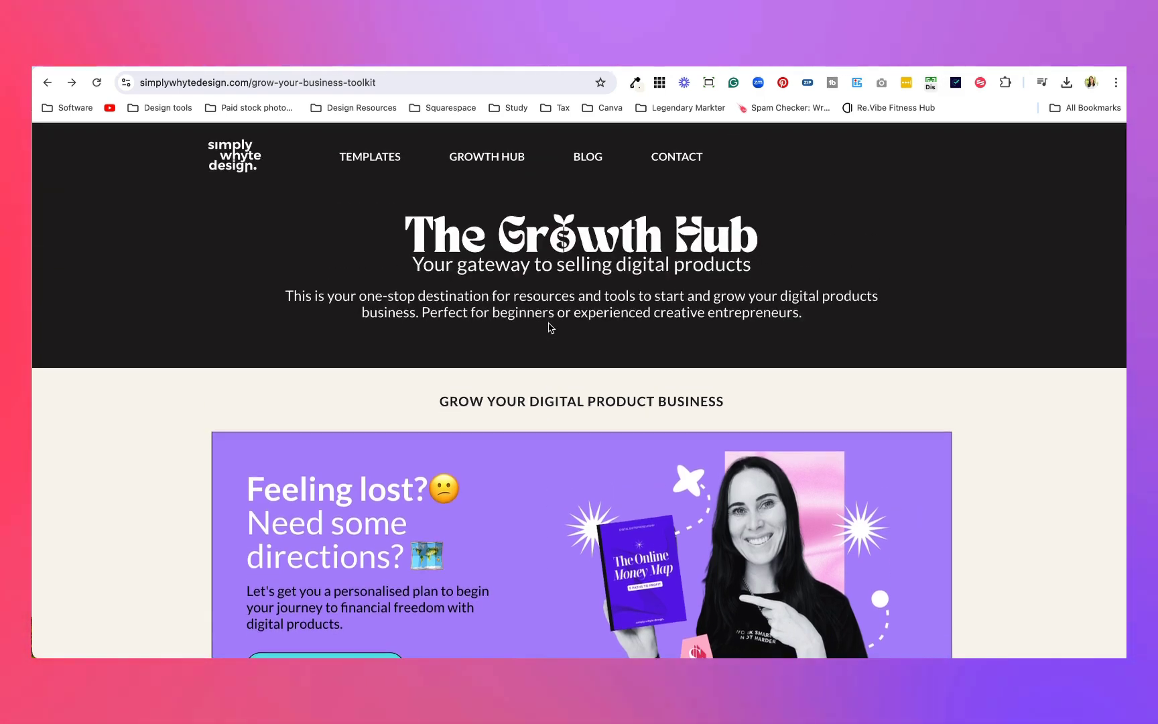
pyautogui.scroll(-2, 548, 326)
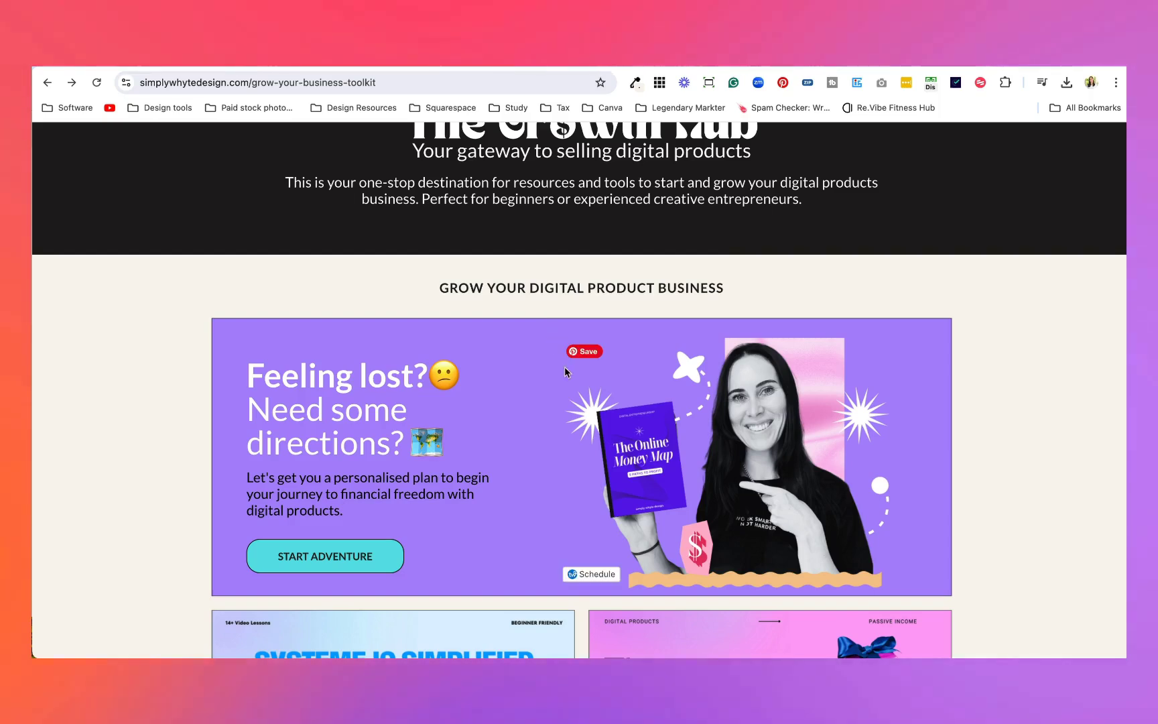
pyautogui.scroll(-3, 549, 331)
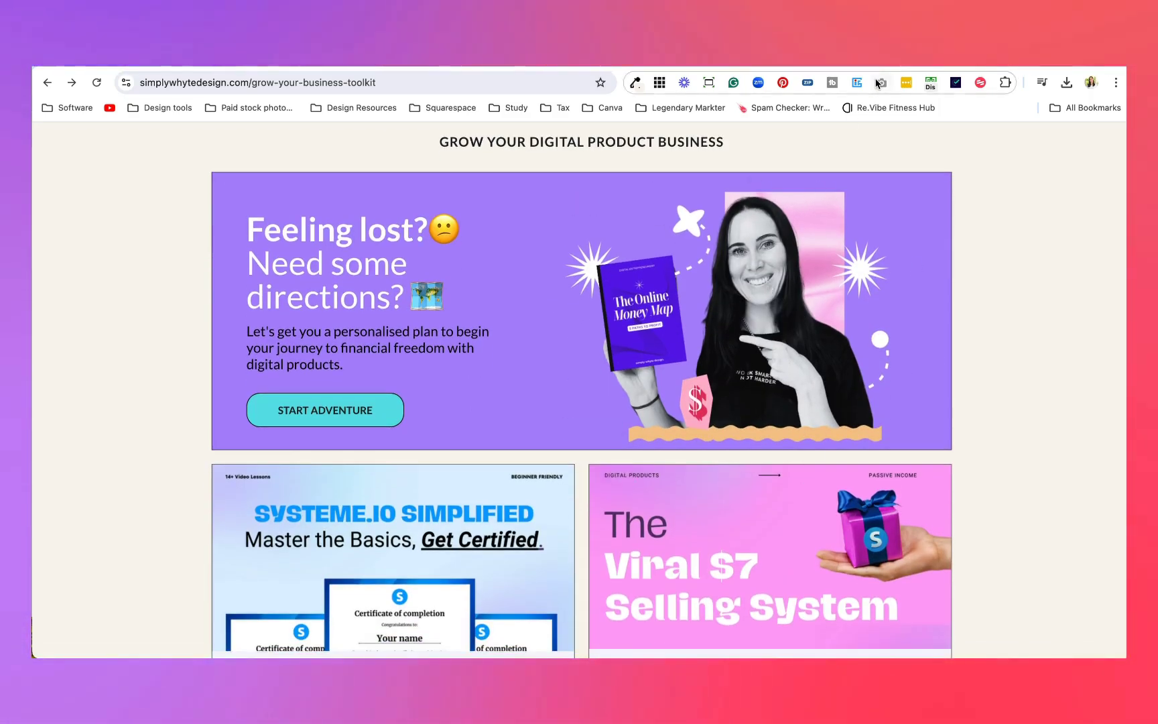
pyautogui.click(635, 83)
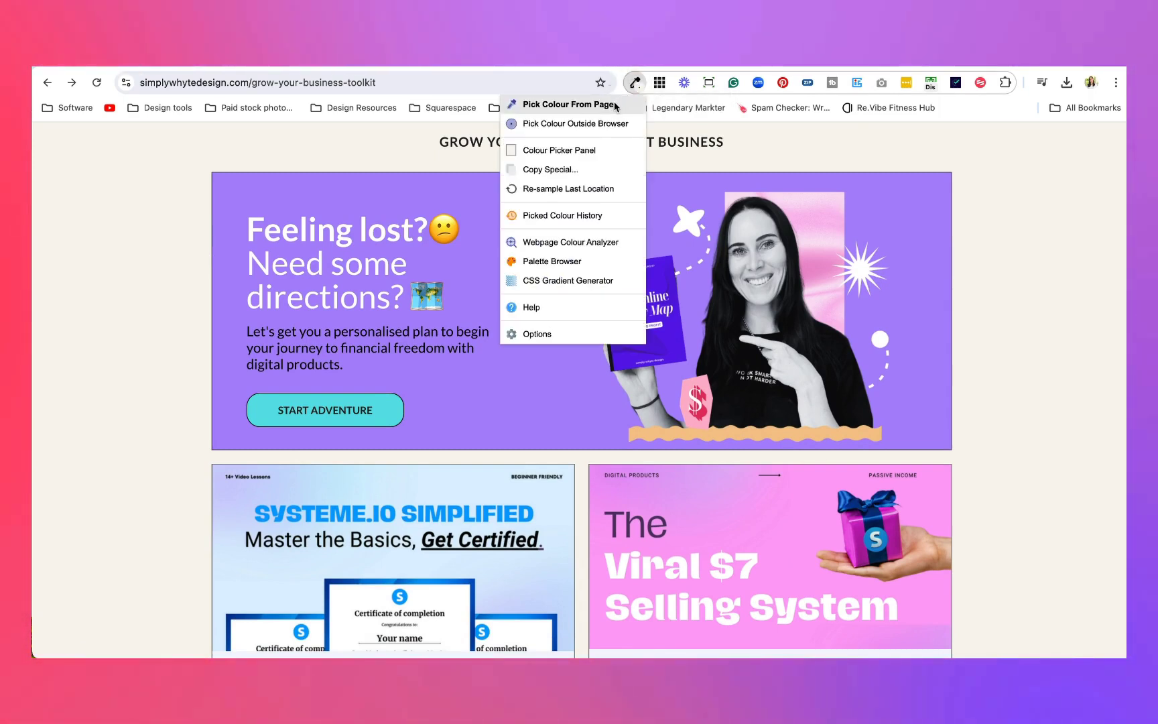
pyautogui.click(603, 104)
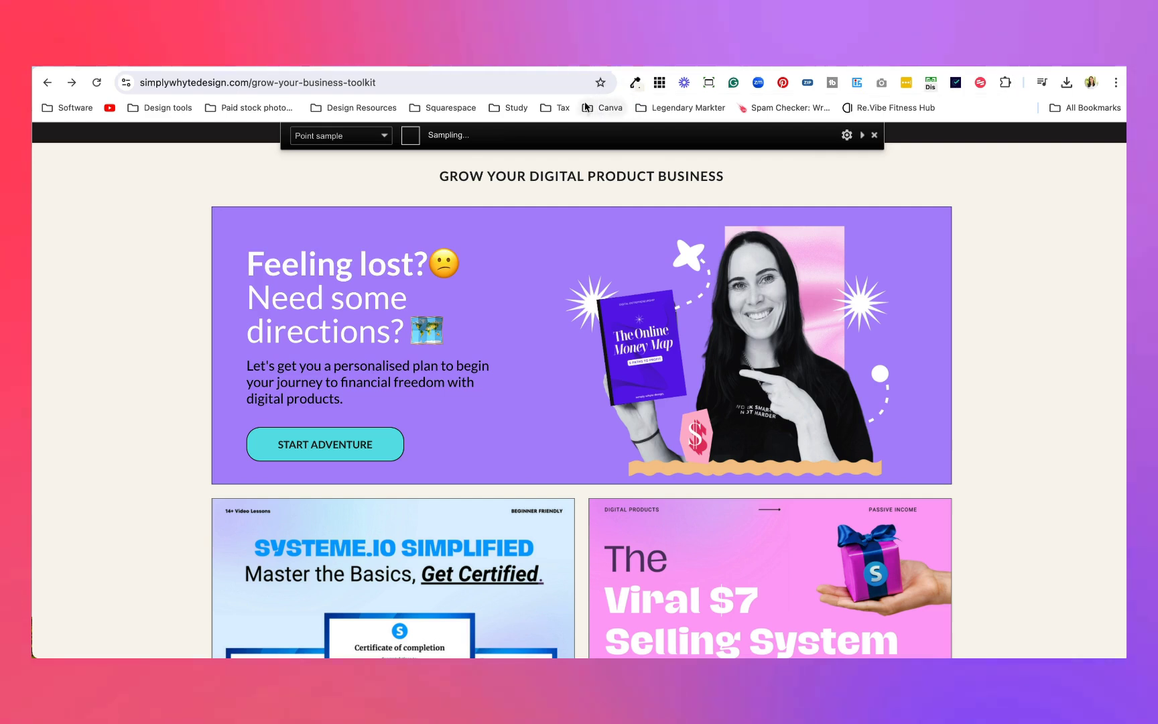
pyautogui.click(127, 207)
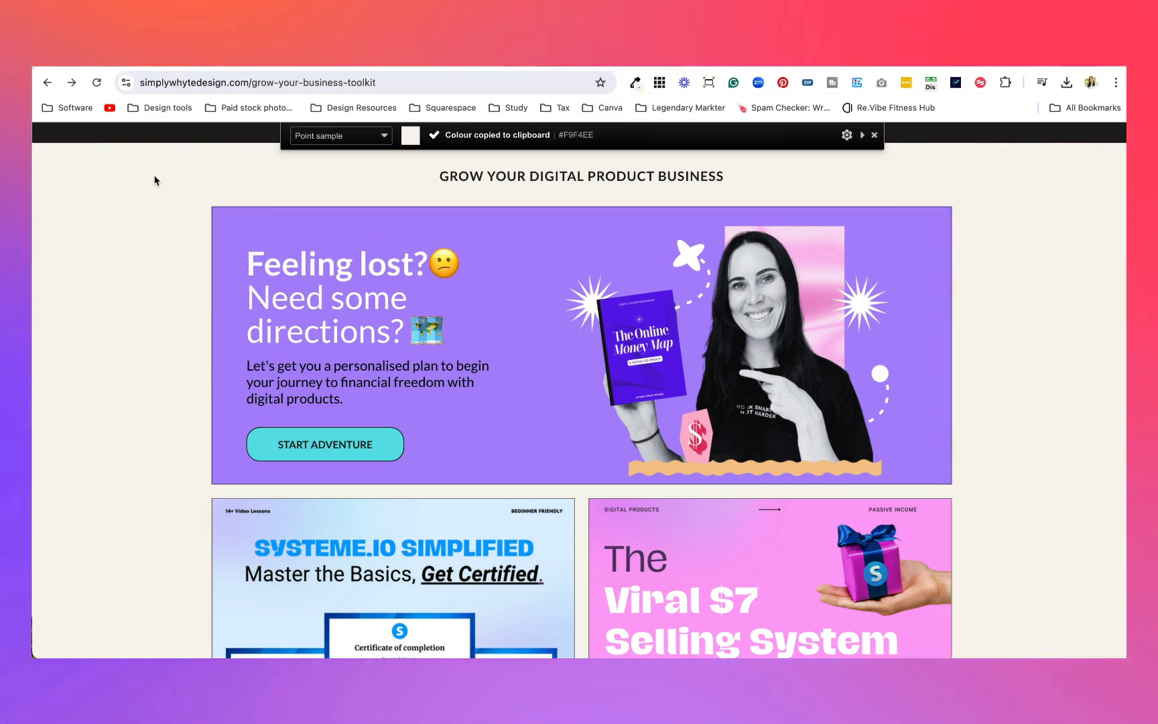
pyautogui.press('Escape')
# Switch to the Canva design and recolour the cream circle below the swatch row on page 1, trying black before pink #FC9FF5.
pyautogui.click(861, 66)
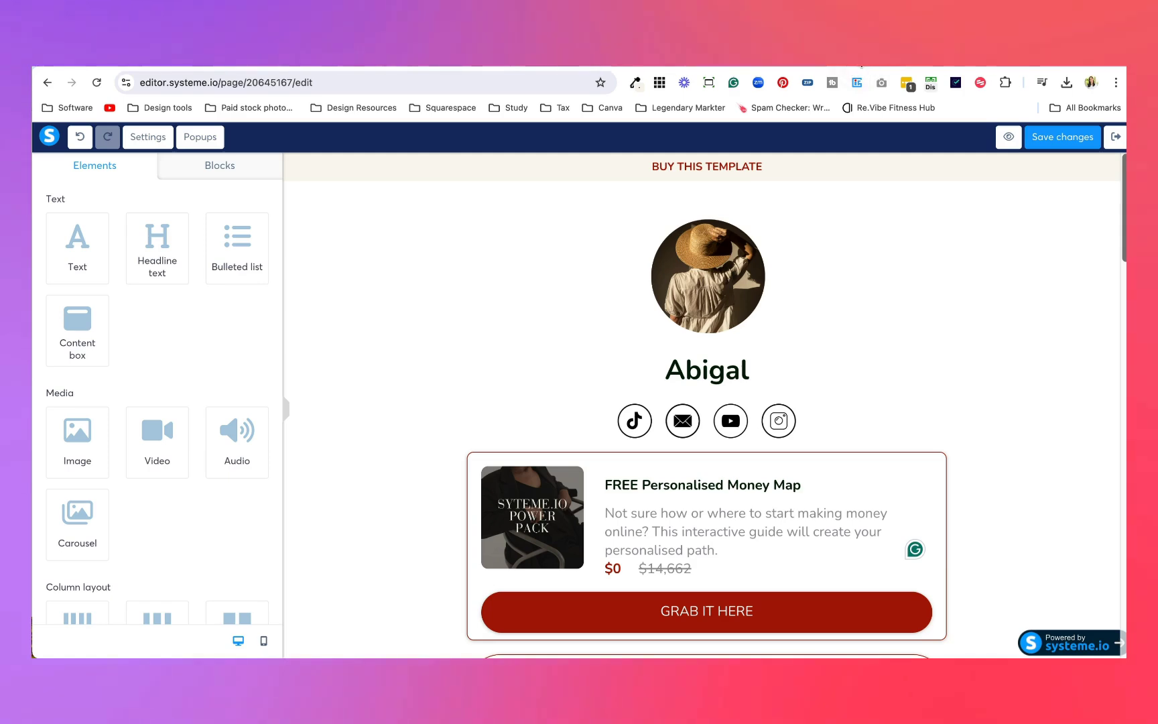
pyautogui.click(797, 65)
pyautogui.scroll(5, 777, 335)
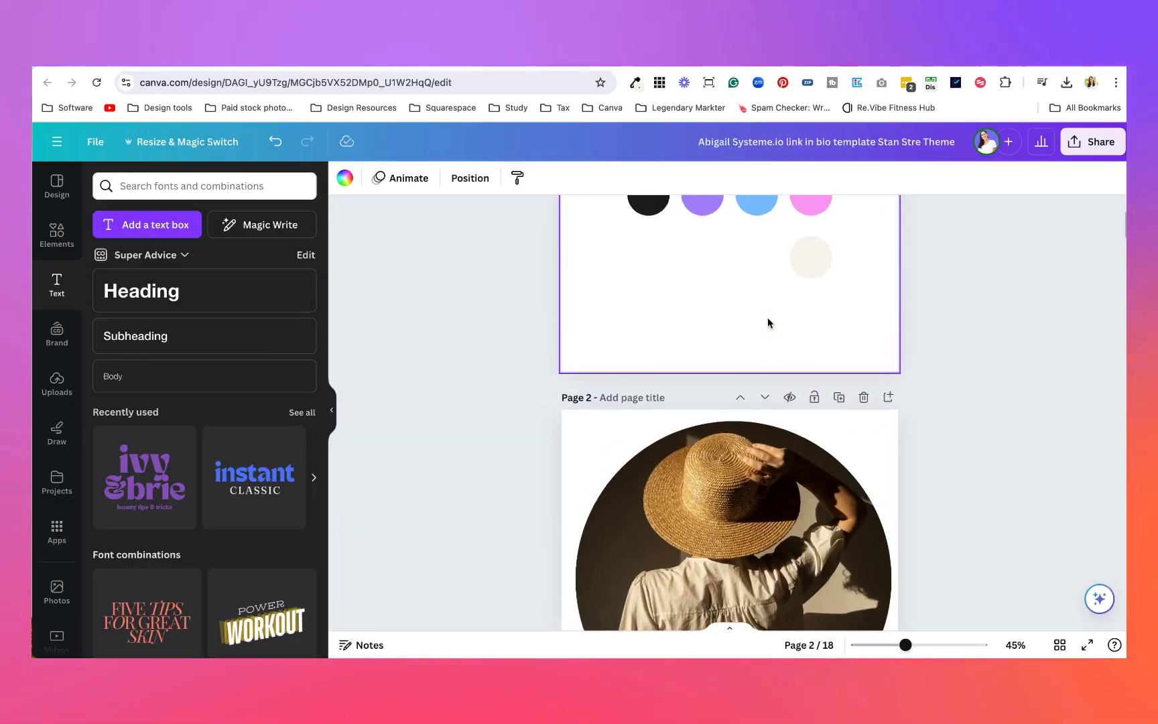
pyautogui.scroll(3, 779, 346)
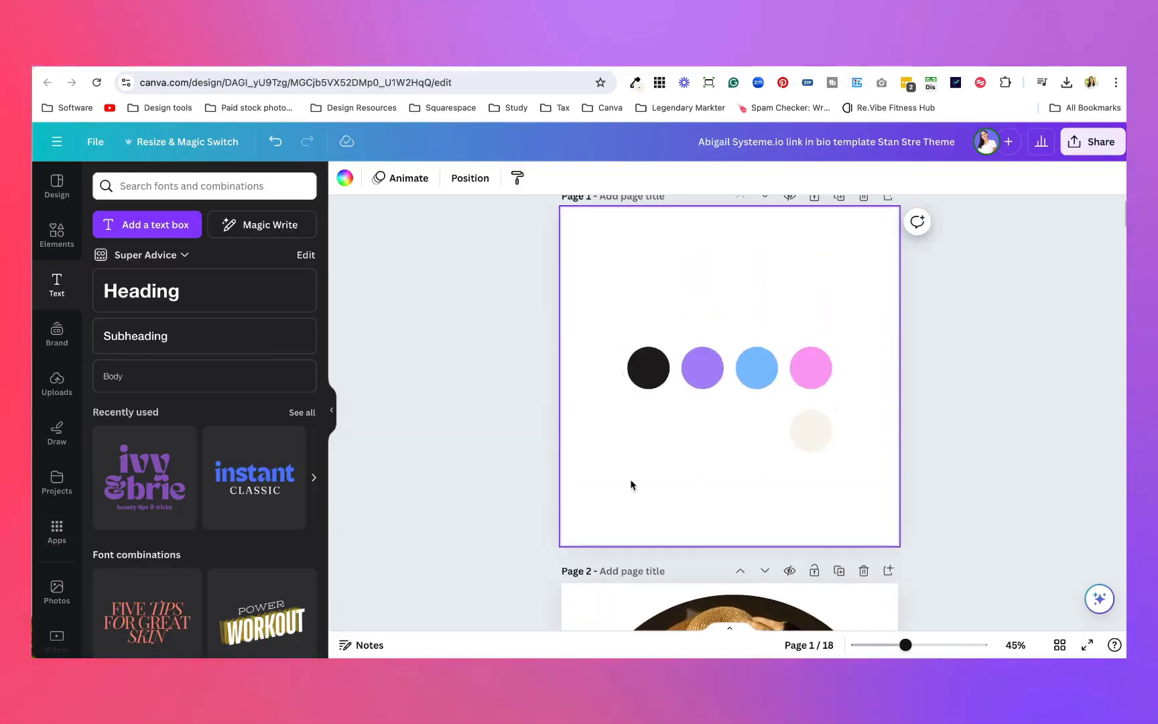
pyautogui.click(814, 437)
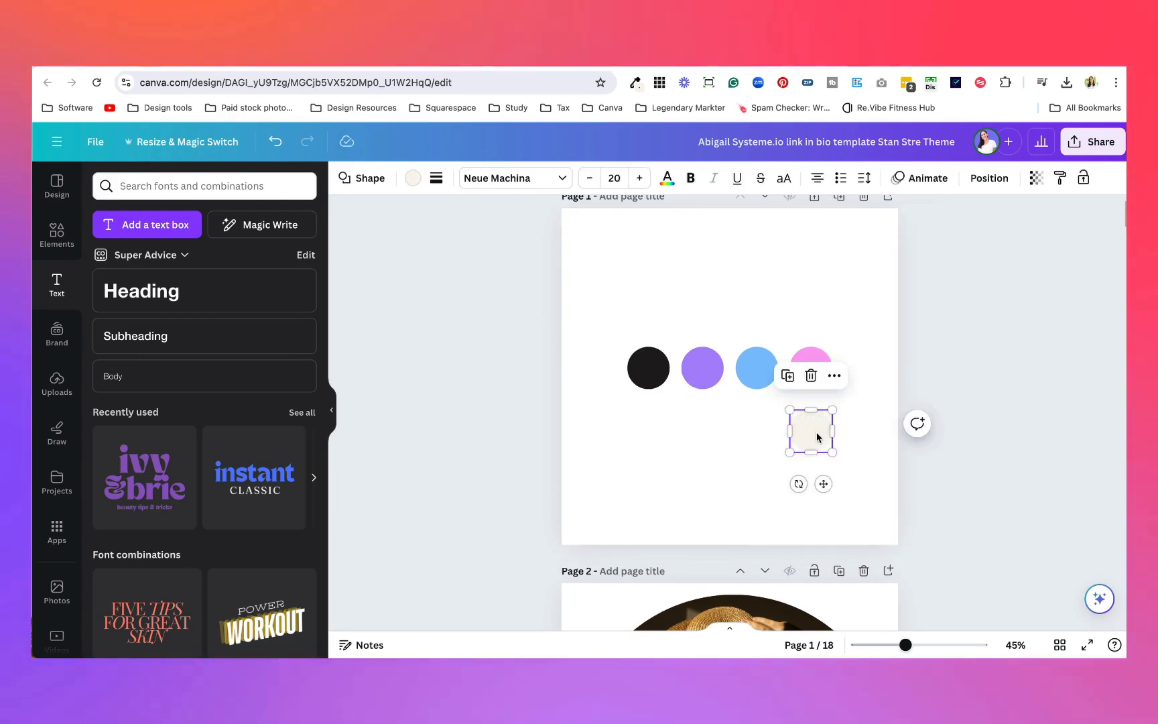
pyautogui.click(414, 178)
pyautogui.click(184, 261)
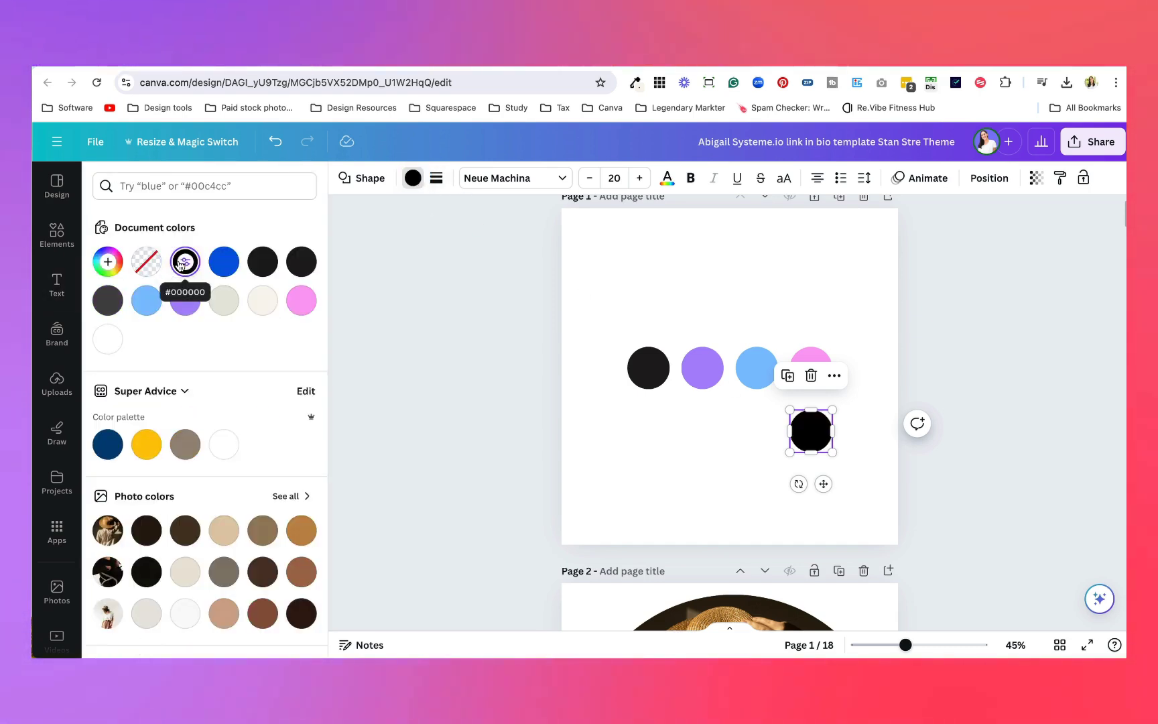
pyautogui.click(186, 263)
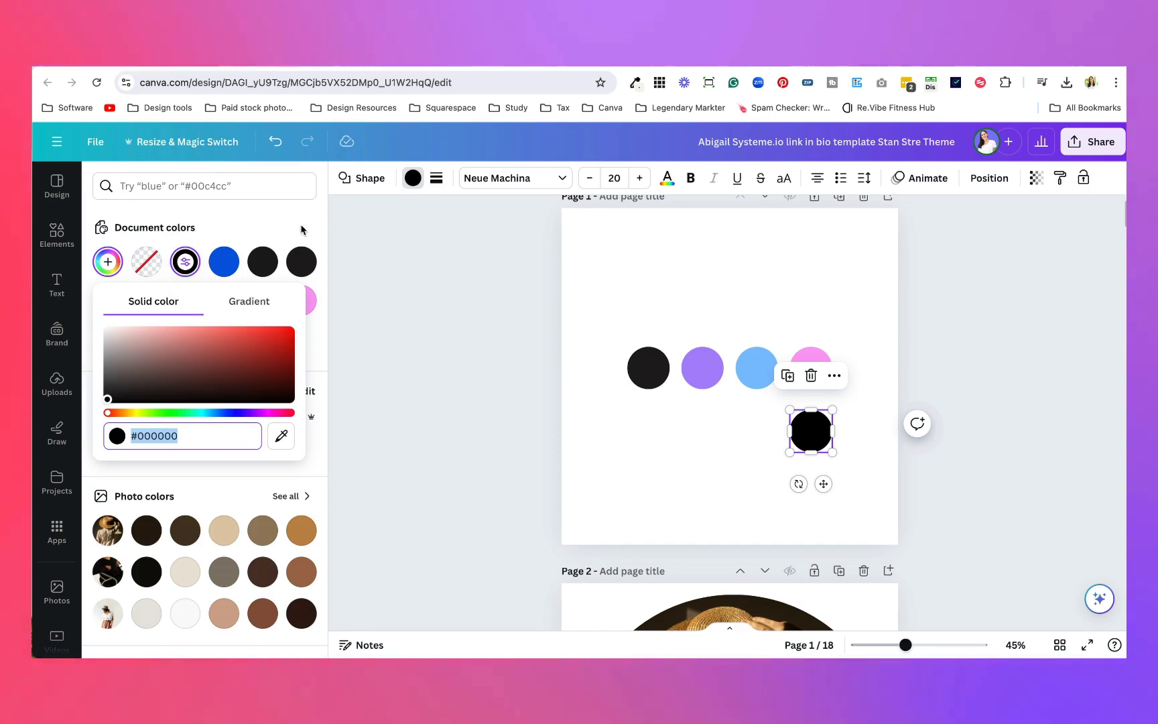
pyautogui.click(301, 230)
pyautogui.click(300, 301)
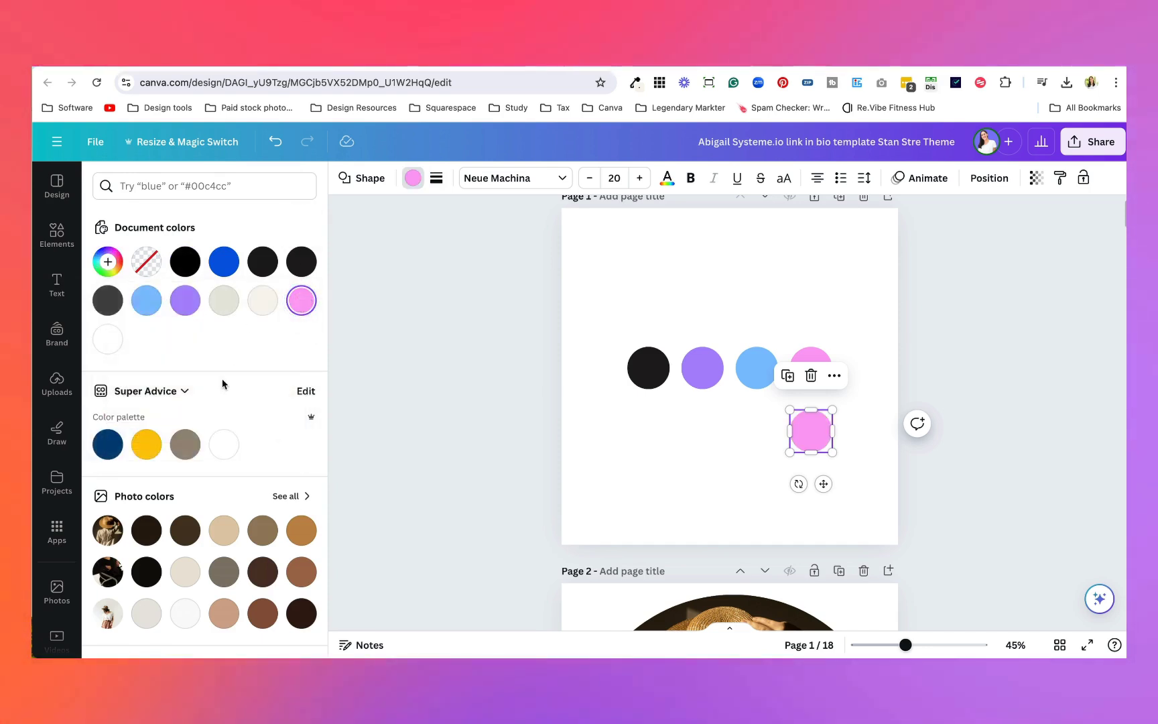
pyautogui.click(307, 301)
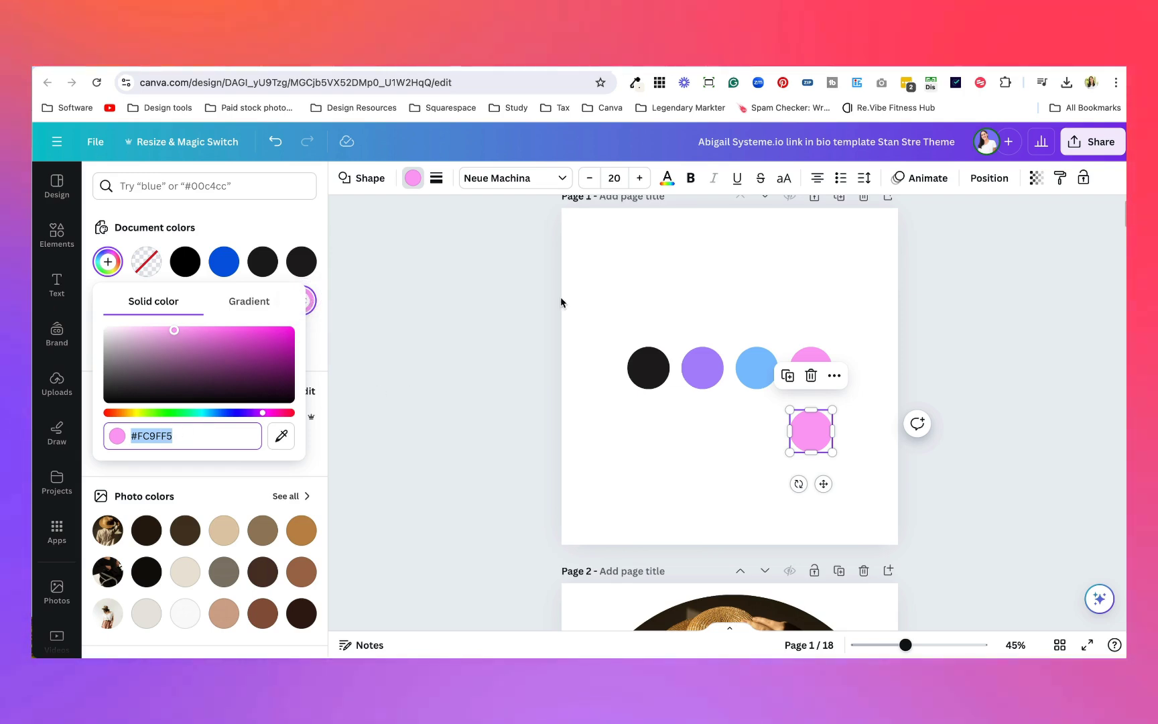
pyautogui.click(677, 281)
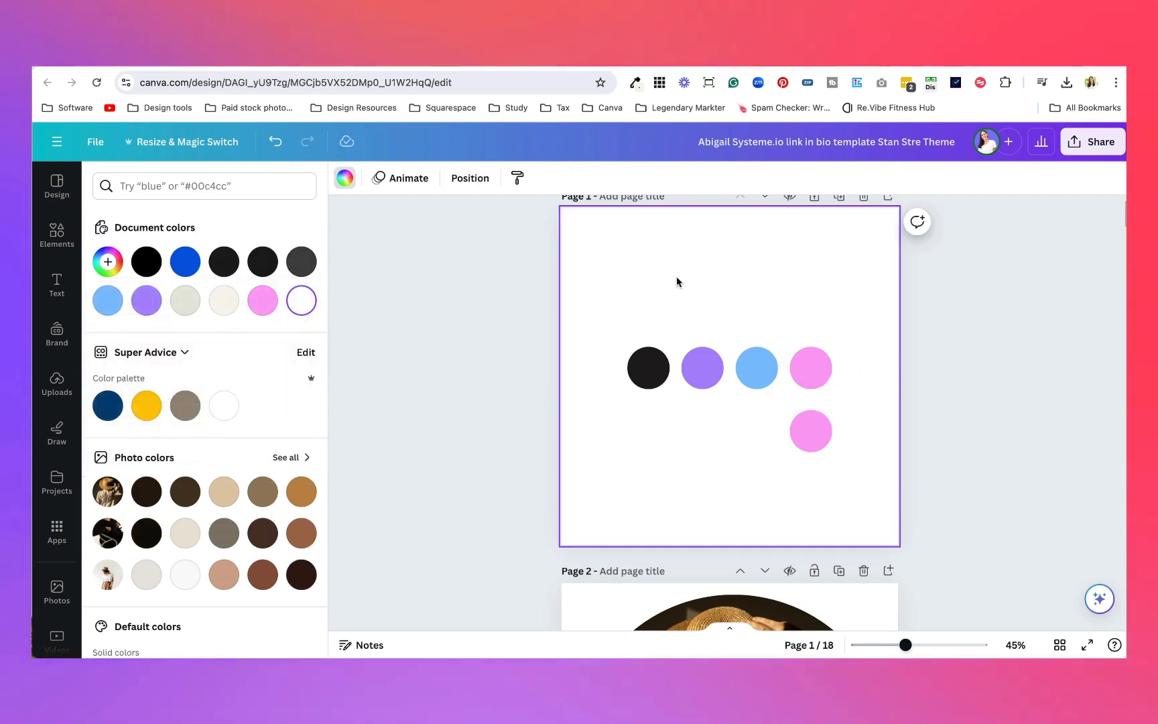
# Sample the pink circle at the end of the swatch row with the page colour picker to copy its hex code.
pyautogui.click(635, 83)
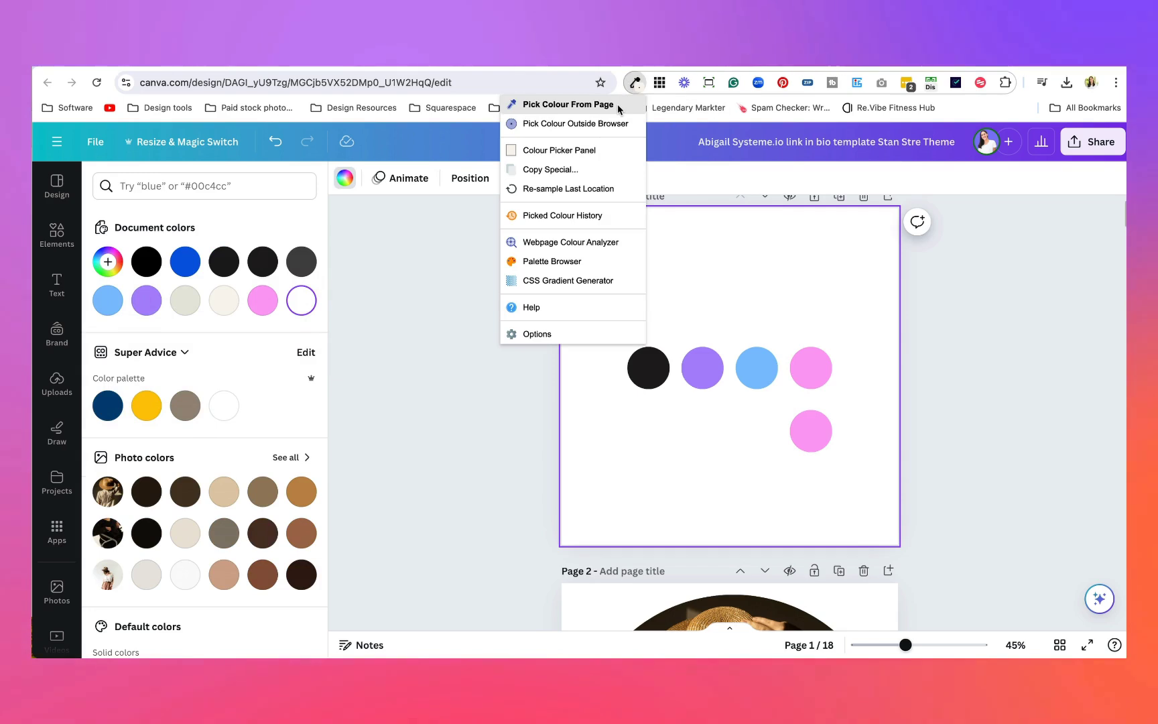
pyautogui.click(619, 107)
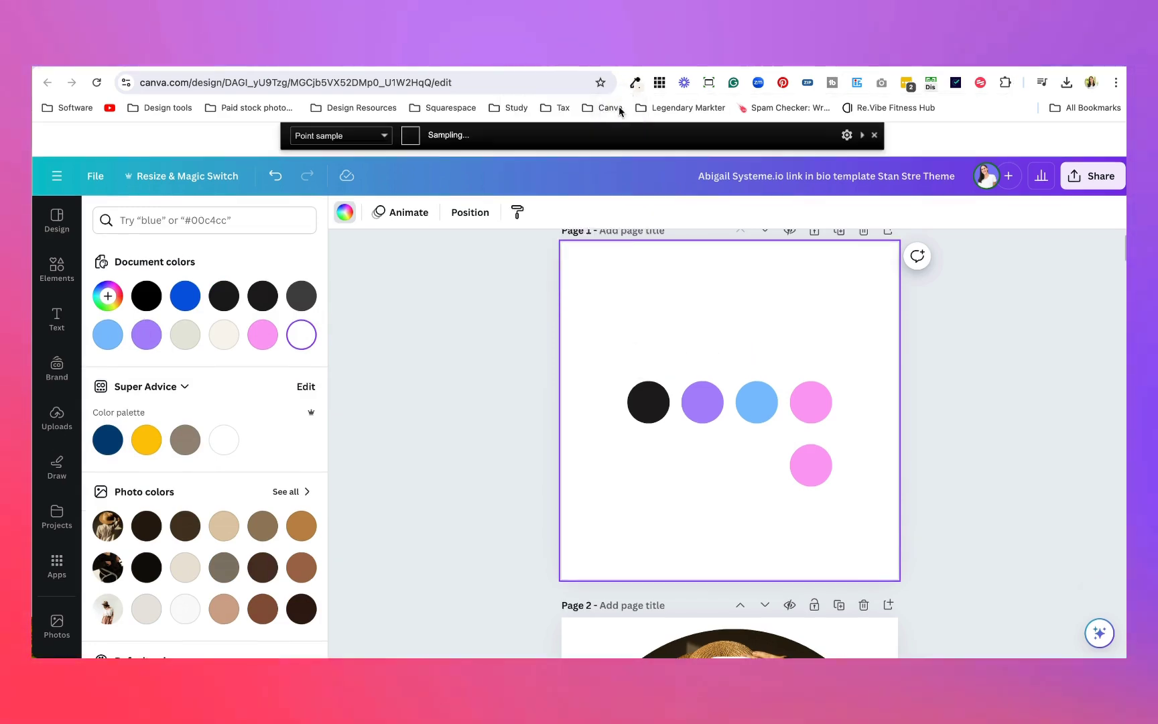
pyautogui.click(811, 399)
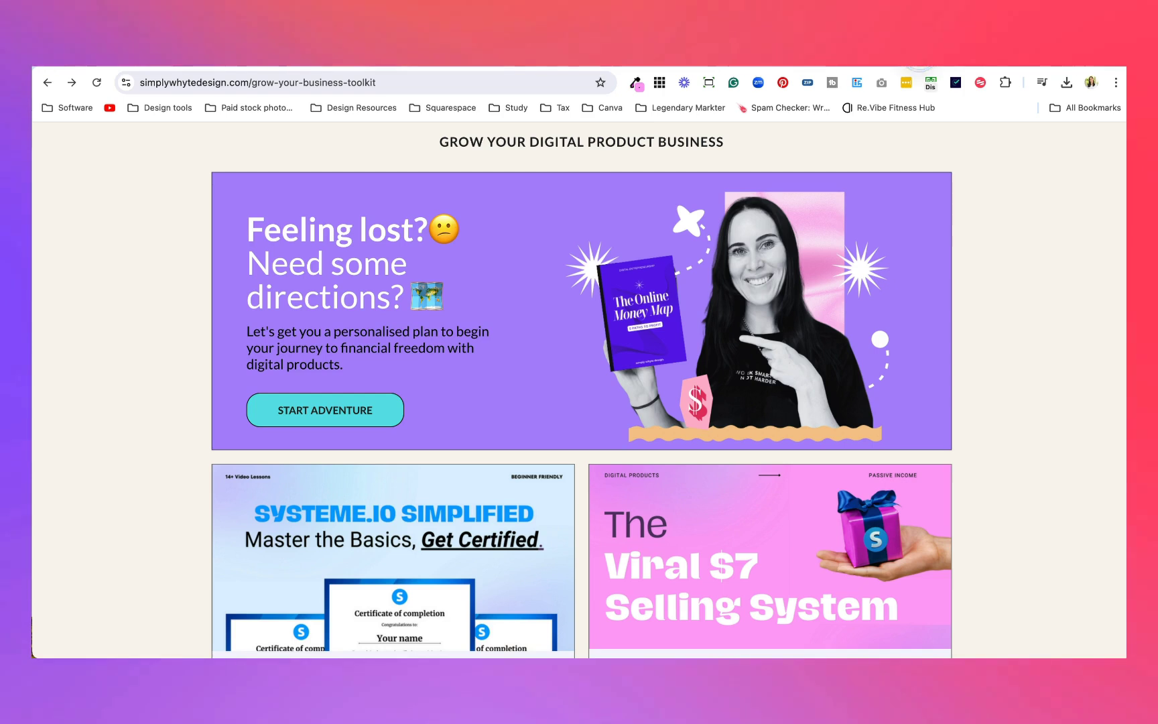
# Return to the Simply Whyte Design website and copy the cream page background's hex code #F9F4EE with the page colour picker.
pyautogui.hotkey('ctrl', 'Tab')
pyautogui.click(633, 83)
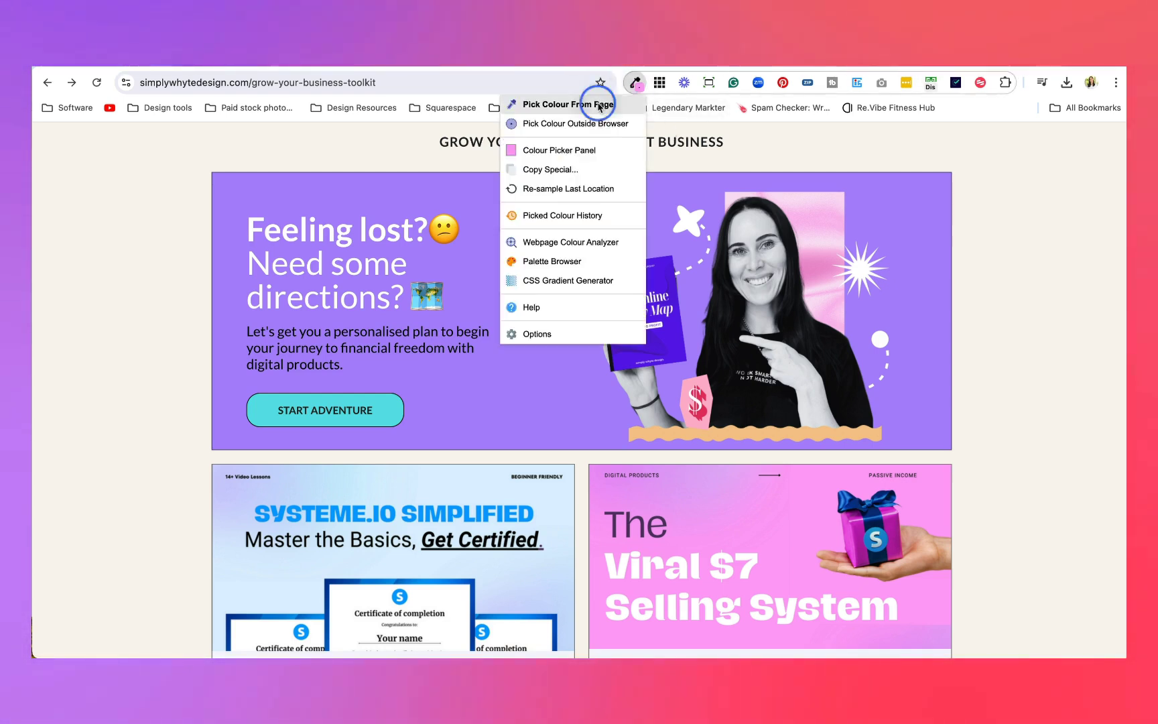
pyautogui.click(597, 98)
pyautogui.click(97, 240)
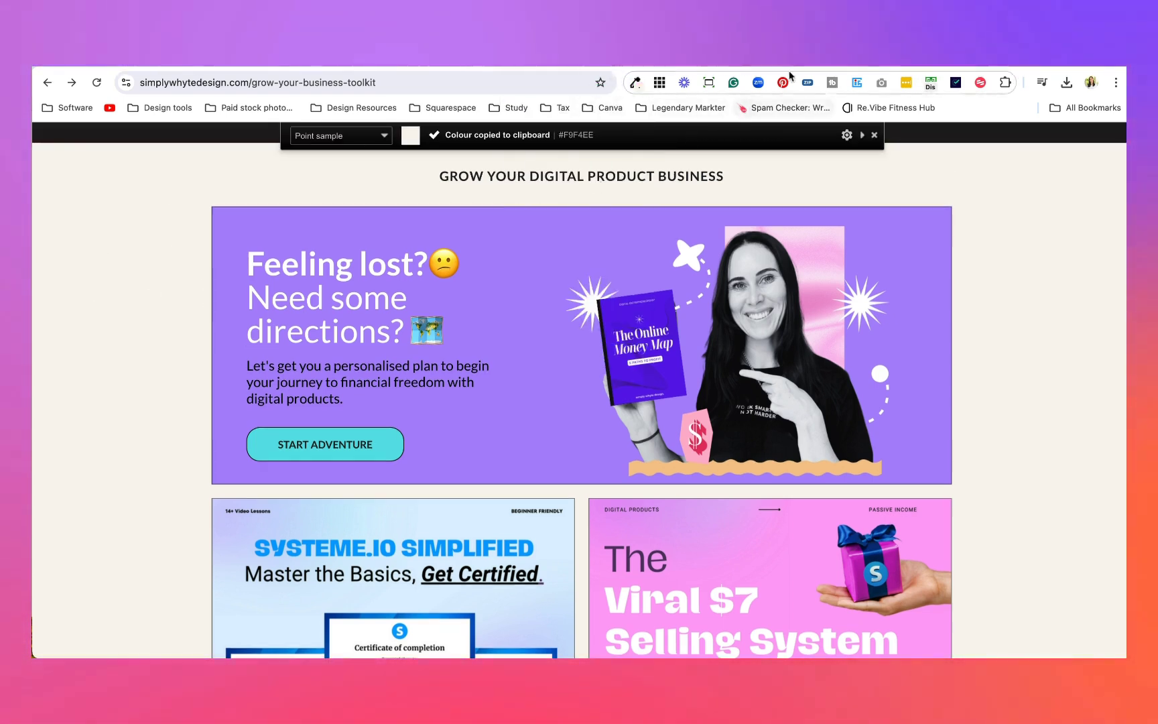
# Switch to the systeme.io editor and set the background colour of the main profile section to the copied cream #F9F4EE.
pyautogui.hotkey('ctrl', 'Tab')
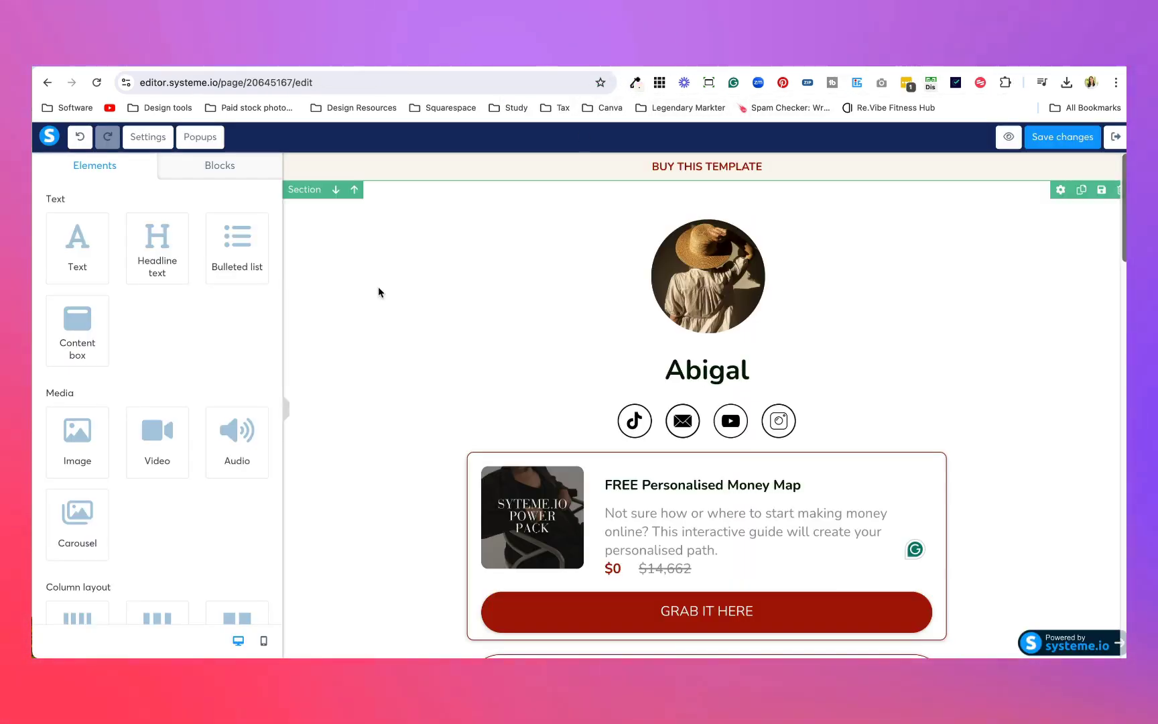
pyautogui.click(331, 359)
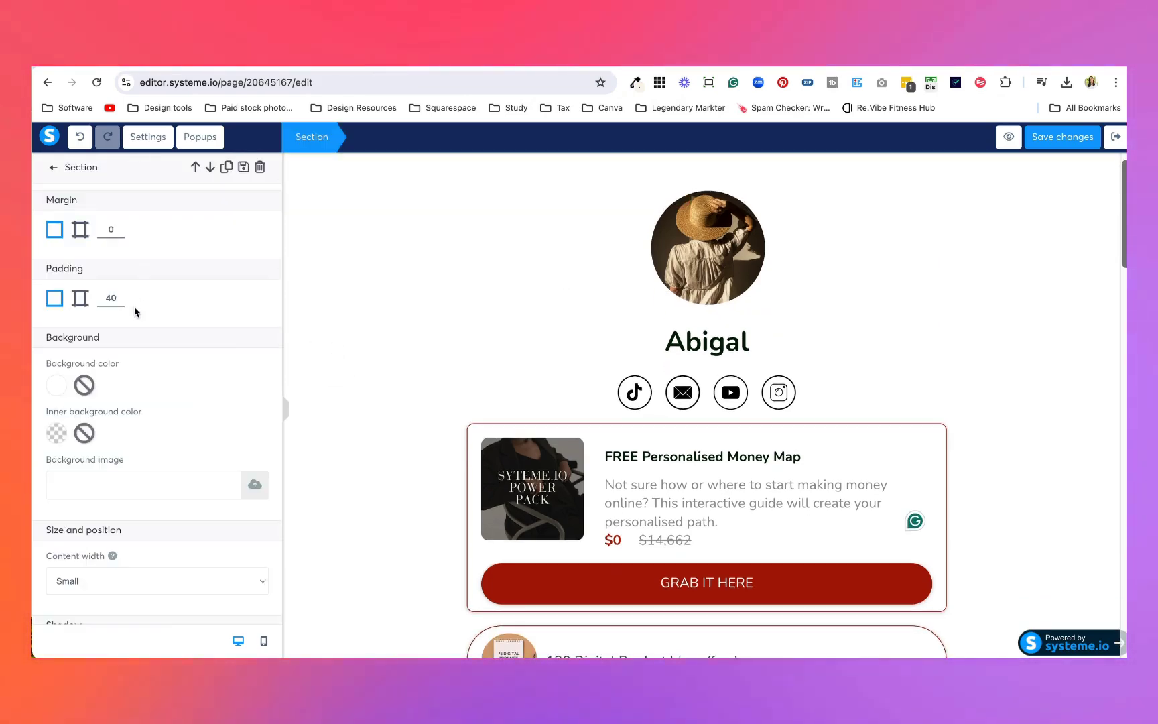
pyautogui.click(57, 387)
pyautogui.click(117, 392)
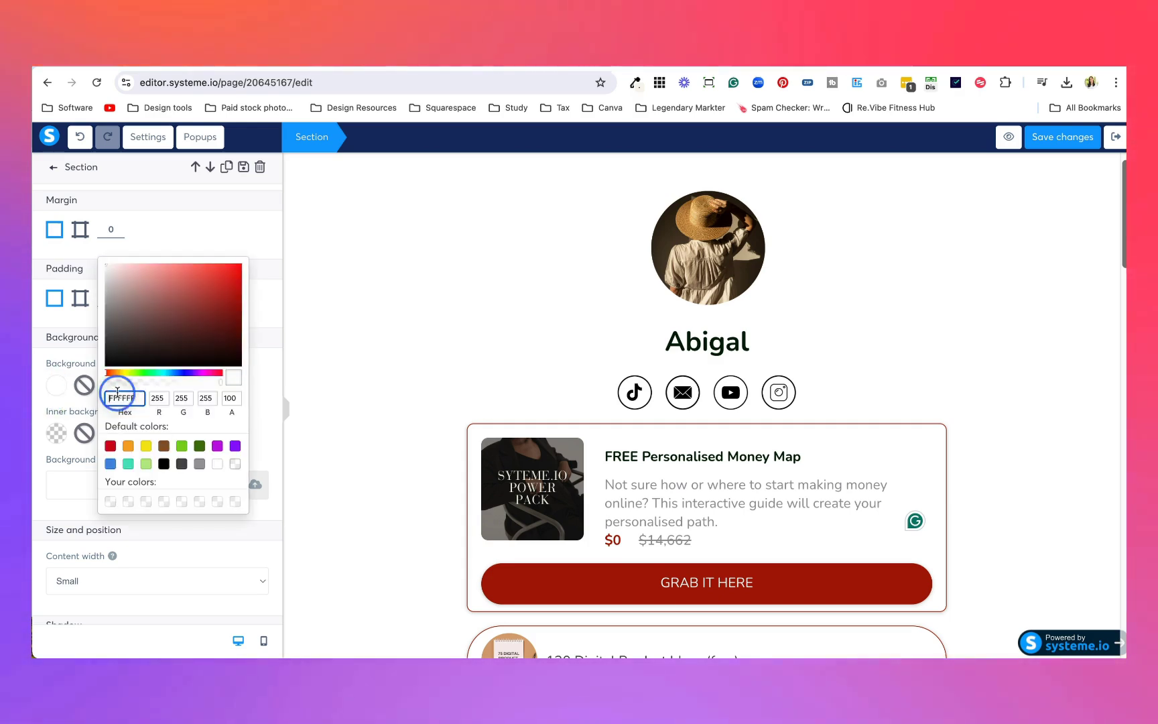
pyautogui.hotkey('ctrl', 'v')
pyautogui.click(373, 370)
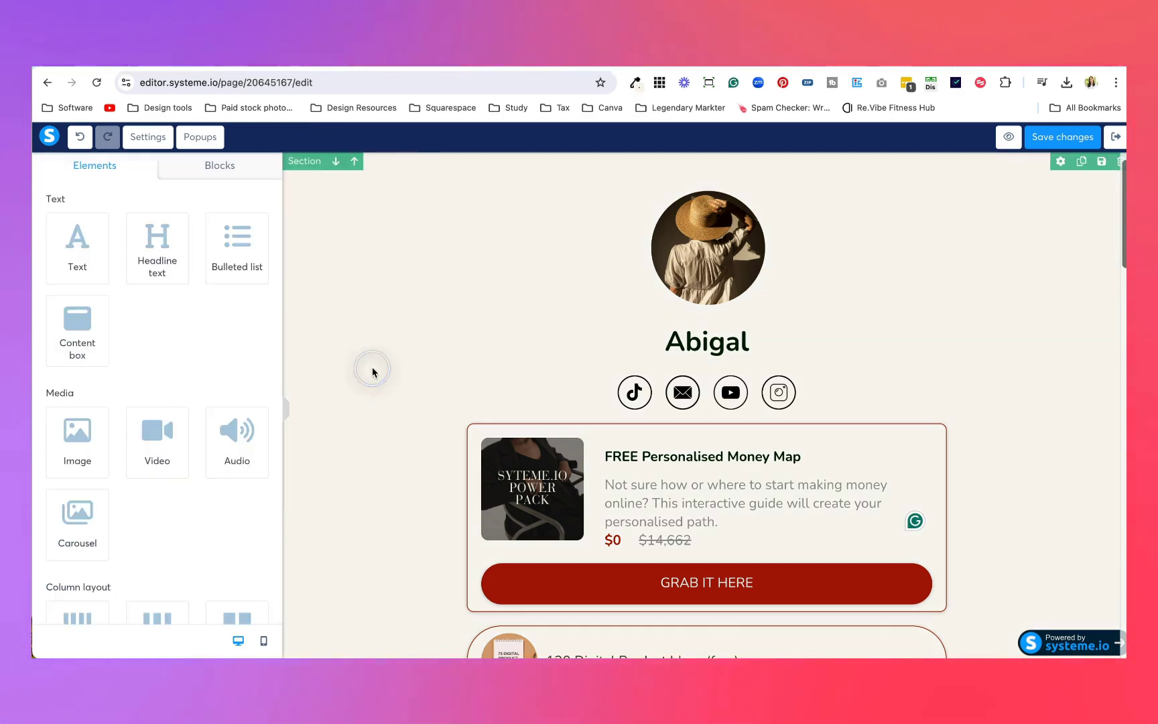
# Set the background colour of the FREE Personalised Money Map card's row to white (FFFFFF).
pyautogui.scroll(-3, 415, 405)
pyautogui.scroll(1, 429, 375)
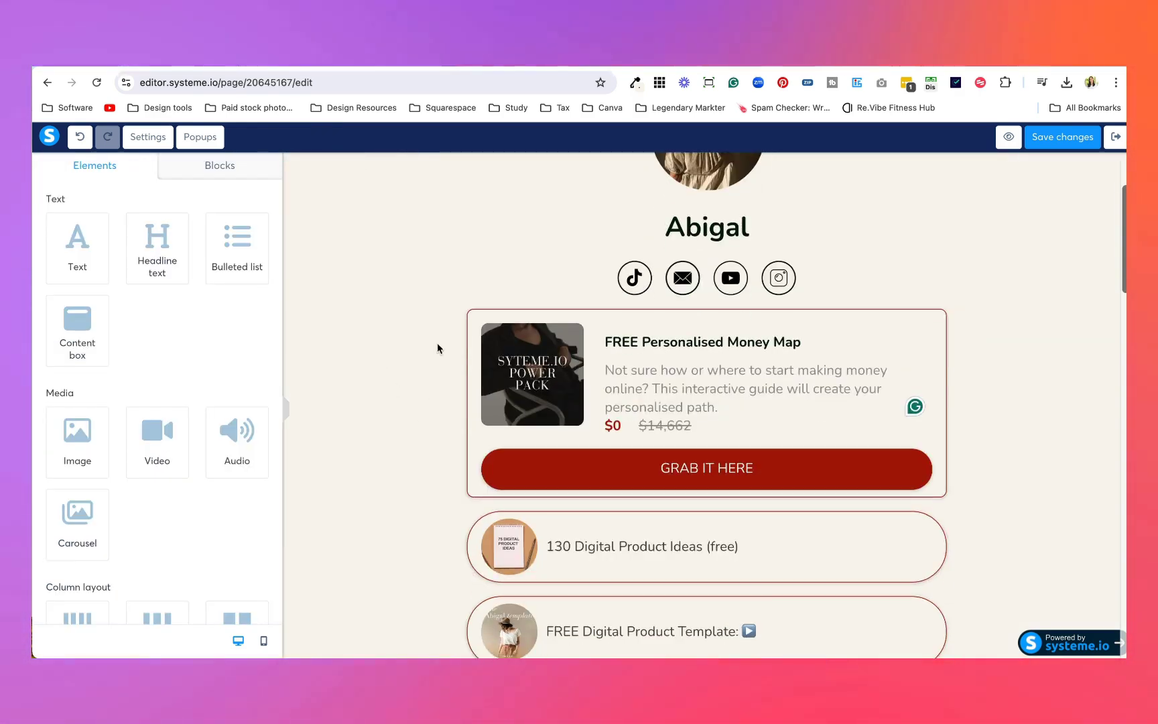
pyautogui.click(471, 314)
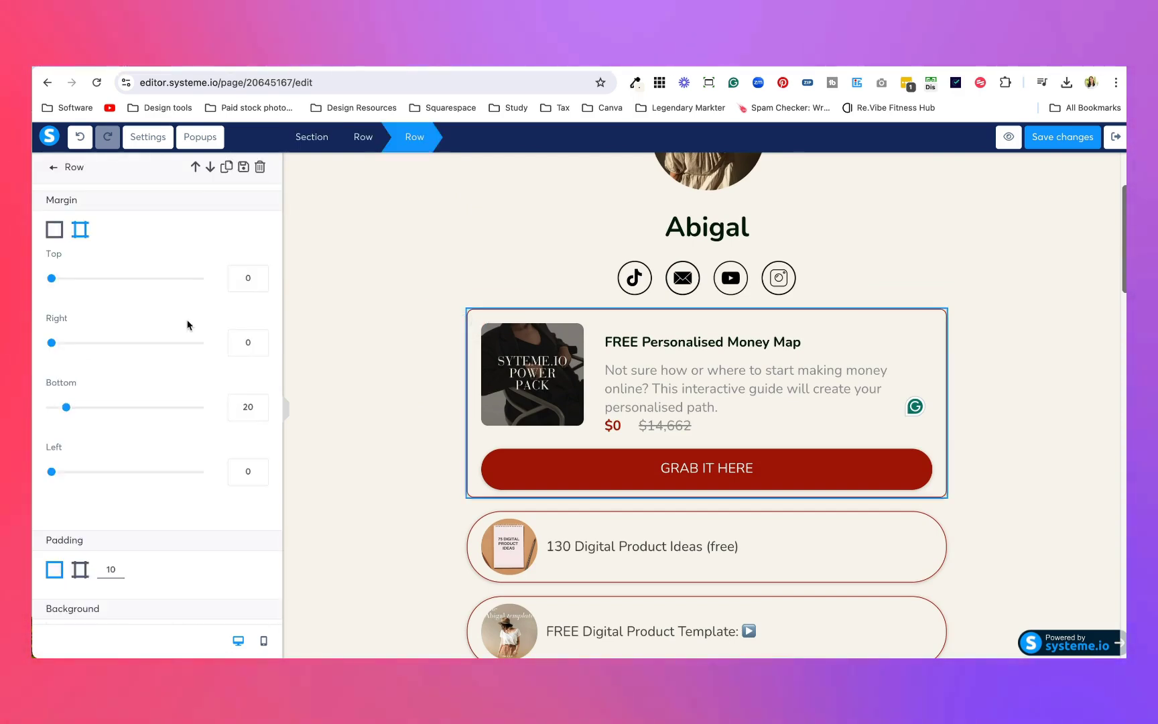
pyautogui.scroll(-3, 162, 447)
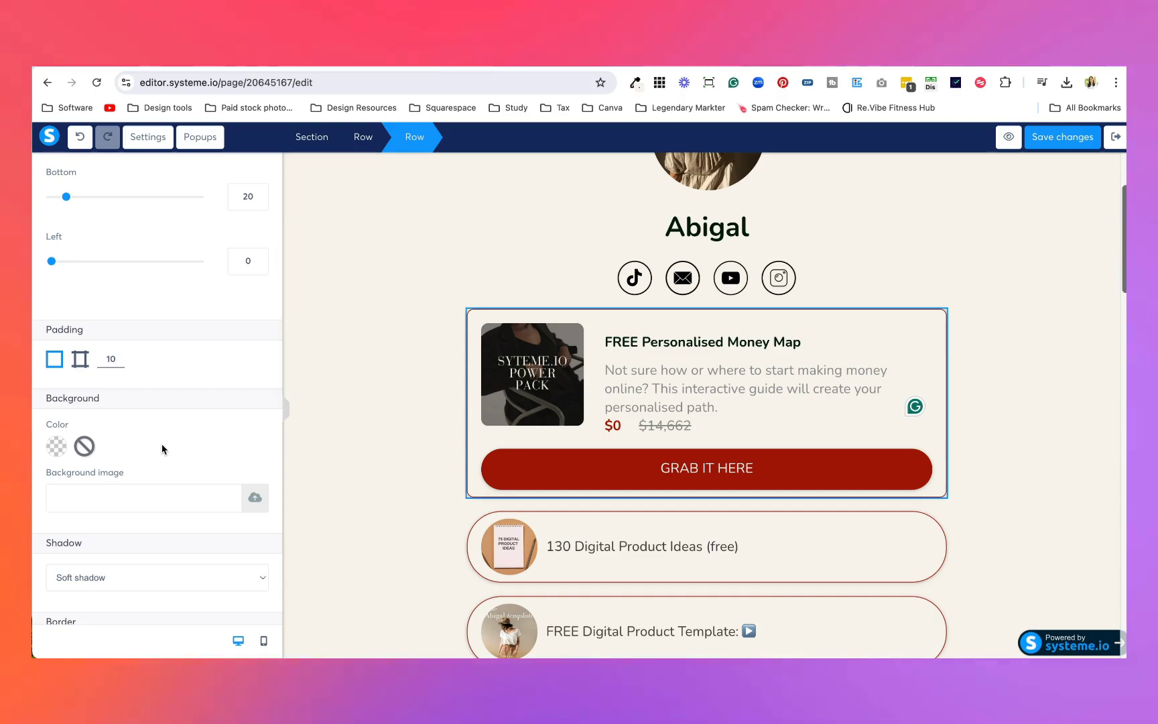
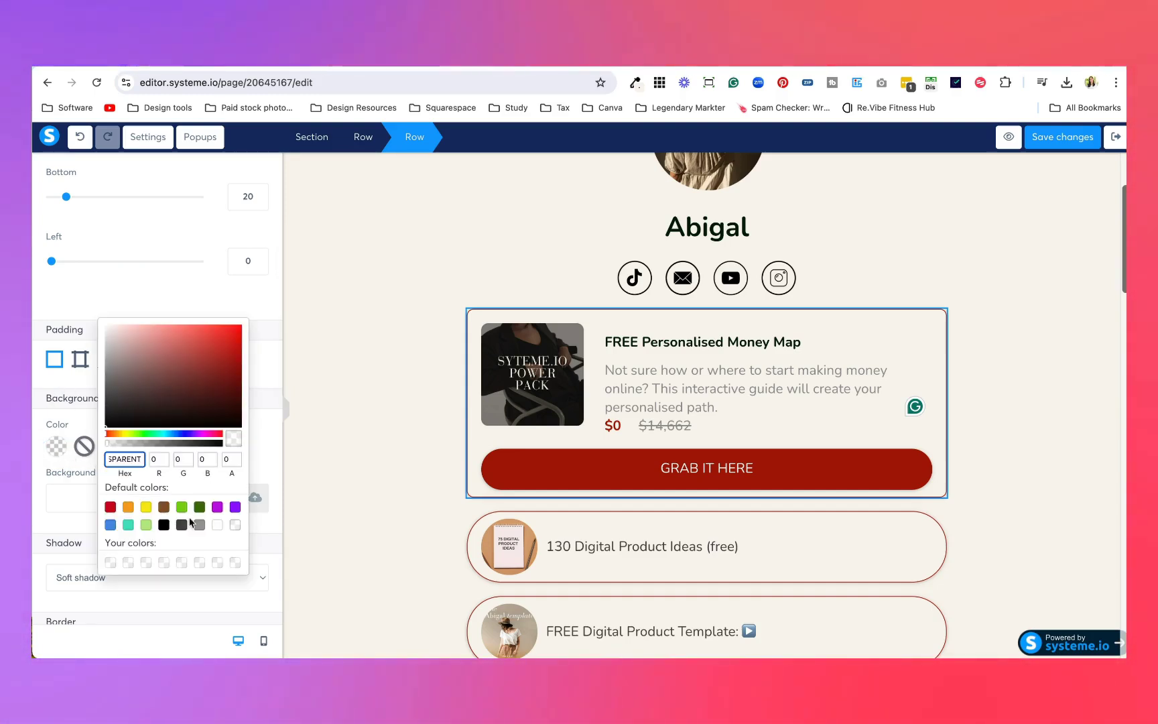
pyautogui.click(217, 525)
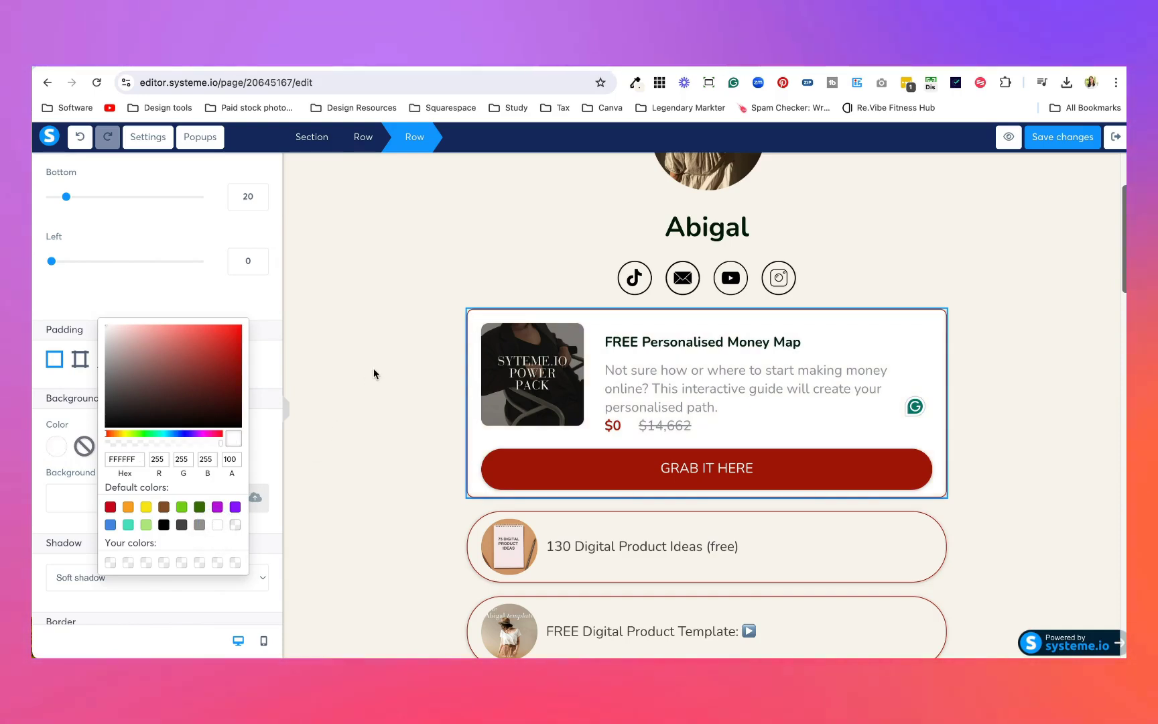
pyautogui.click(421, 422)
# Set the font type of the FREE Personalised Money Map headline to Custom Fonts and browse the uploaded fonts without choosing one.
pyautogui.scroll(-2, 434, 396)
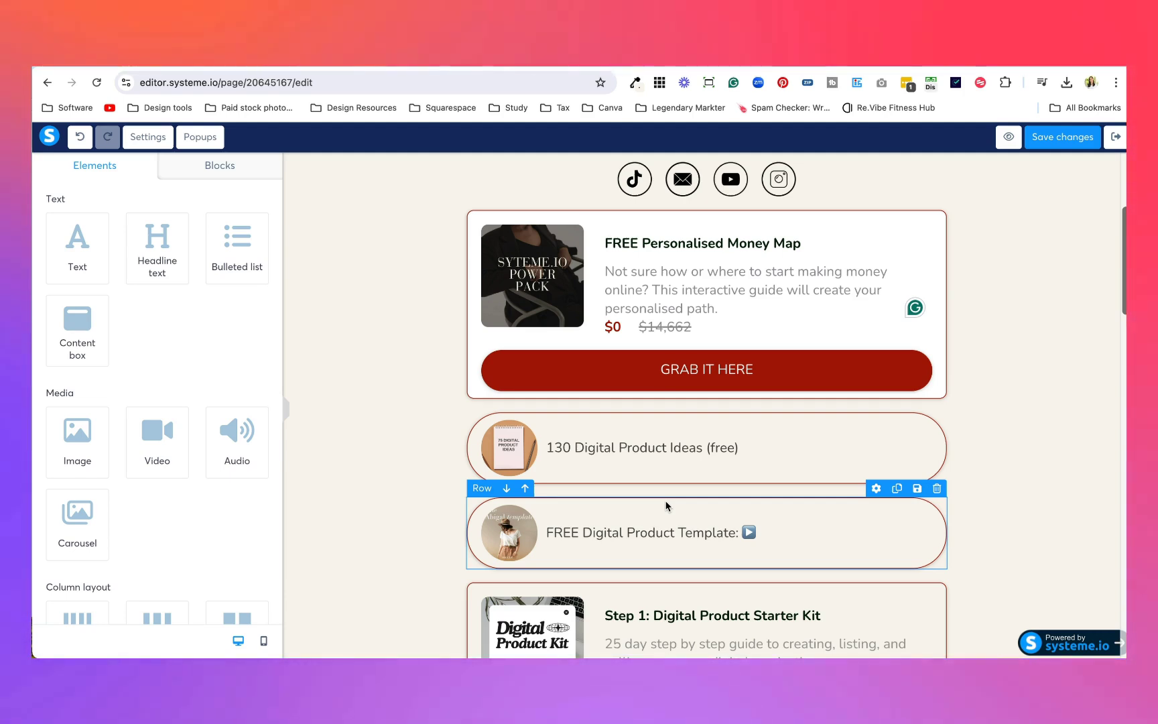
pyautogui.click(641, 452)
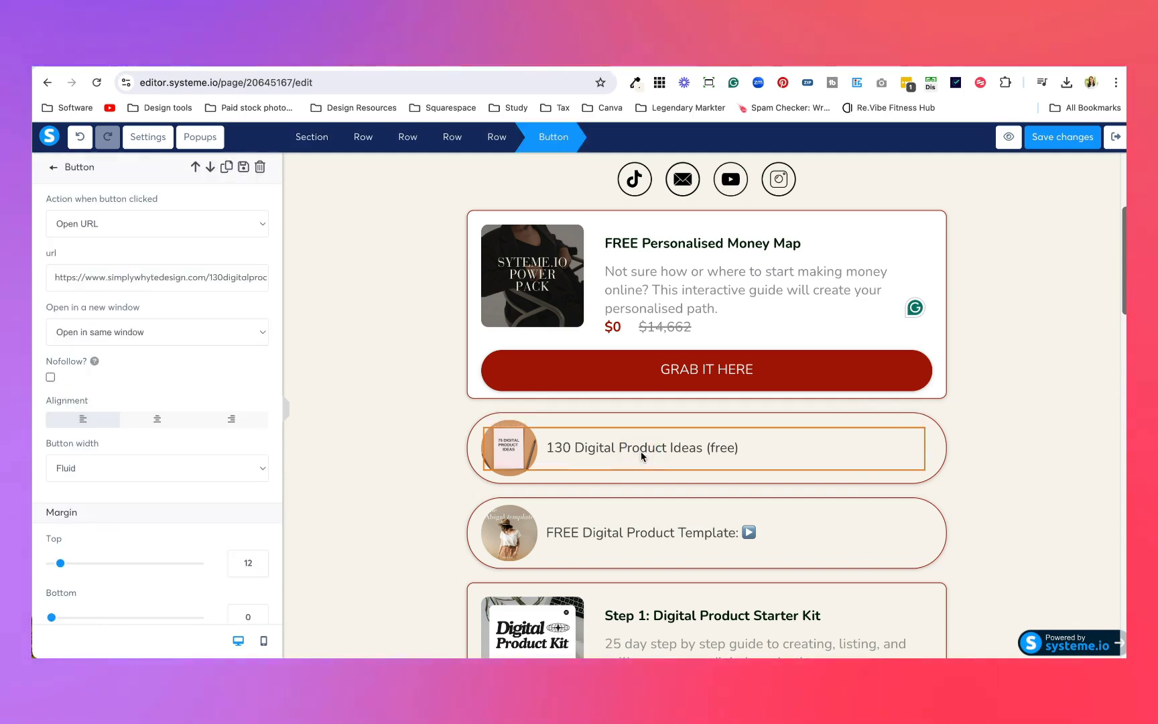
pyautogui.click(661, 254)
pyautogui.doubleClick(690, 245)
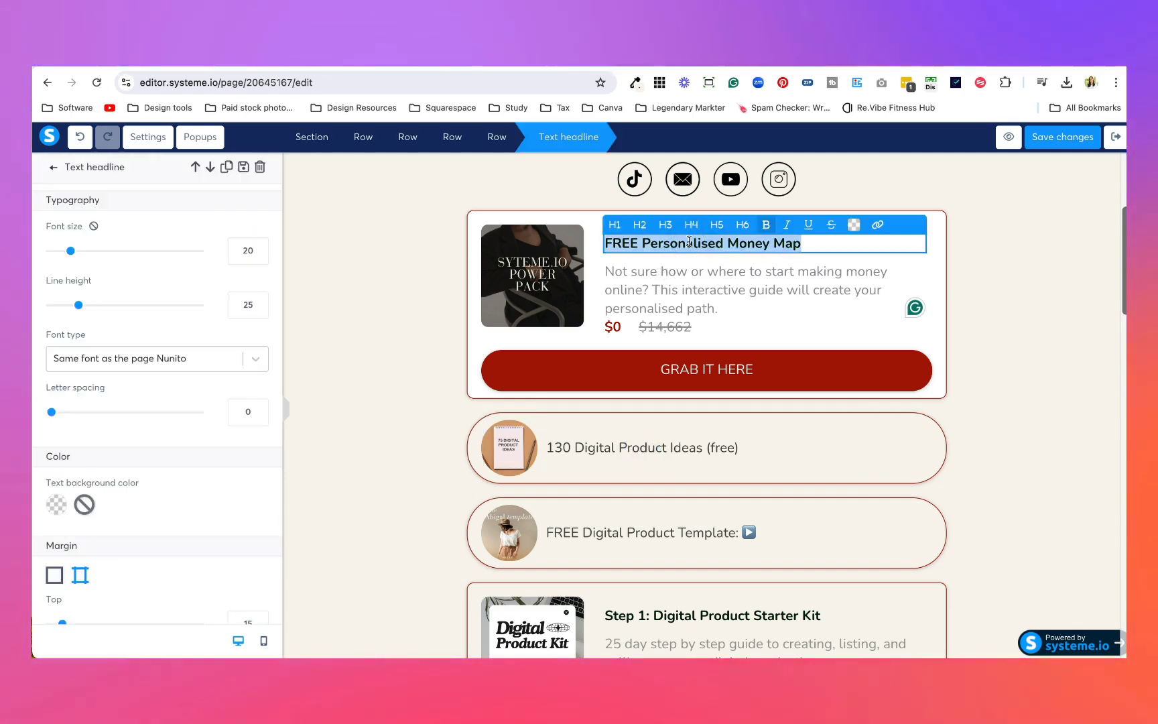
pyautogui.click(249, 368)
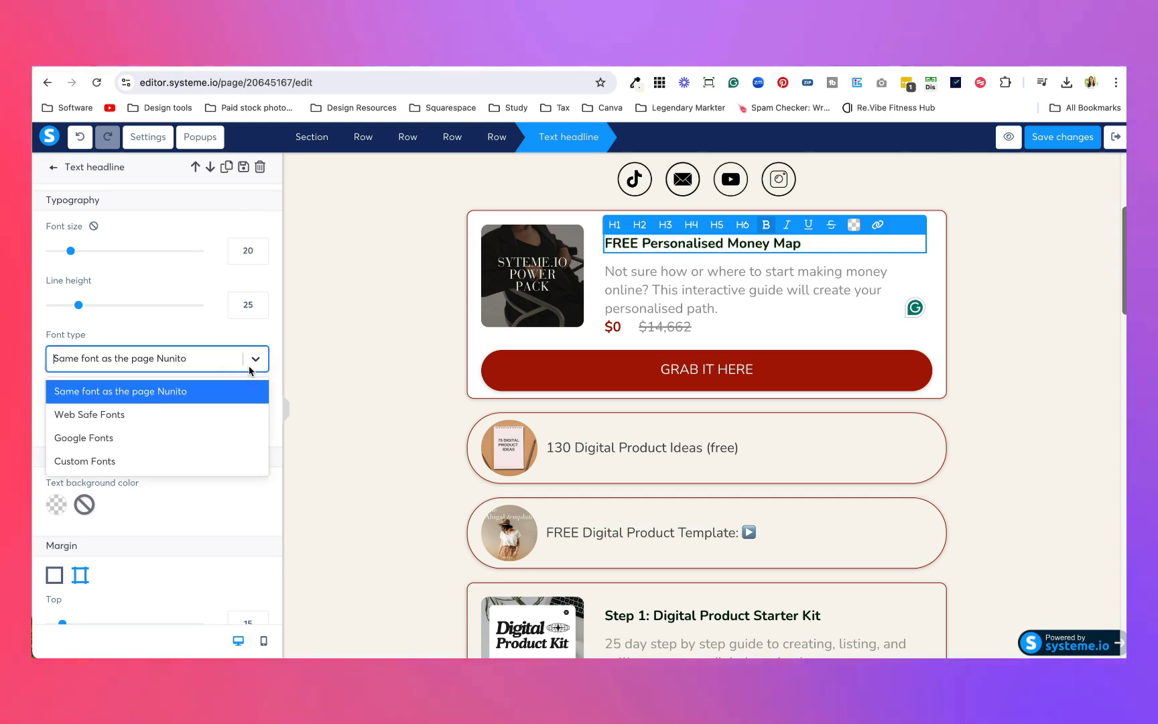
pyautogui.click(162, 461)
pyautogui.click(205, 394)
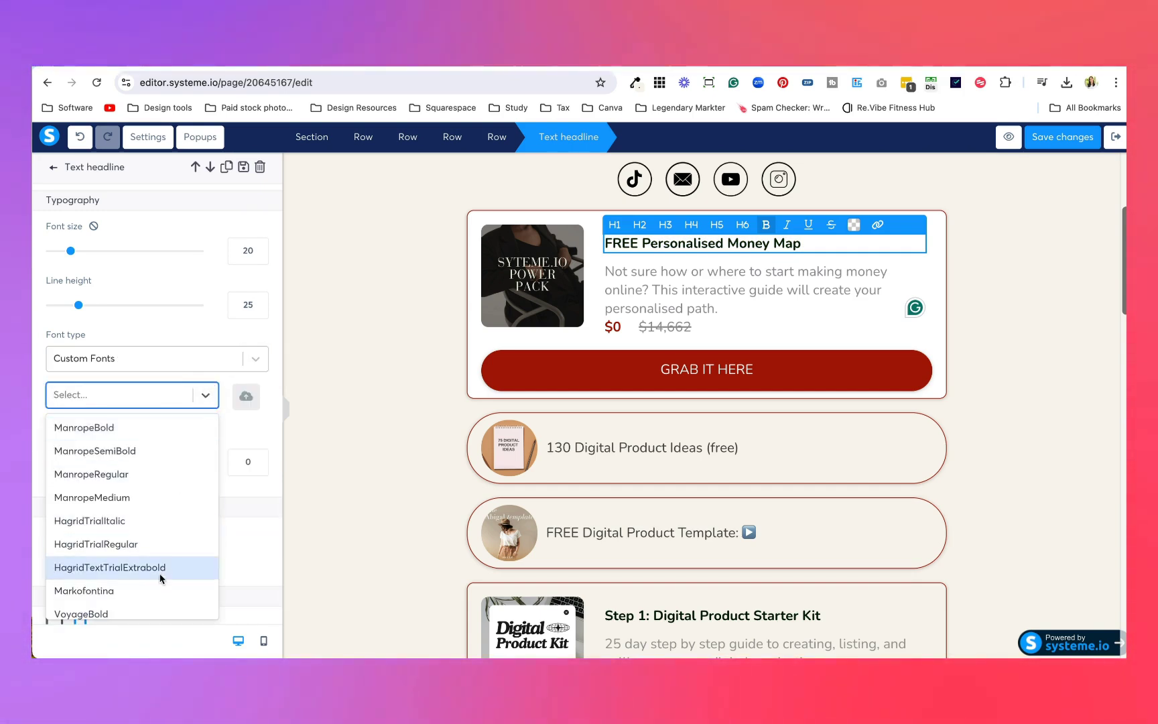
pyautogui.scroll(-1, 160, 513)
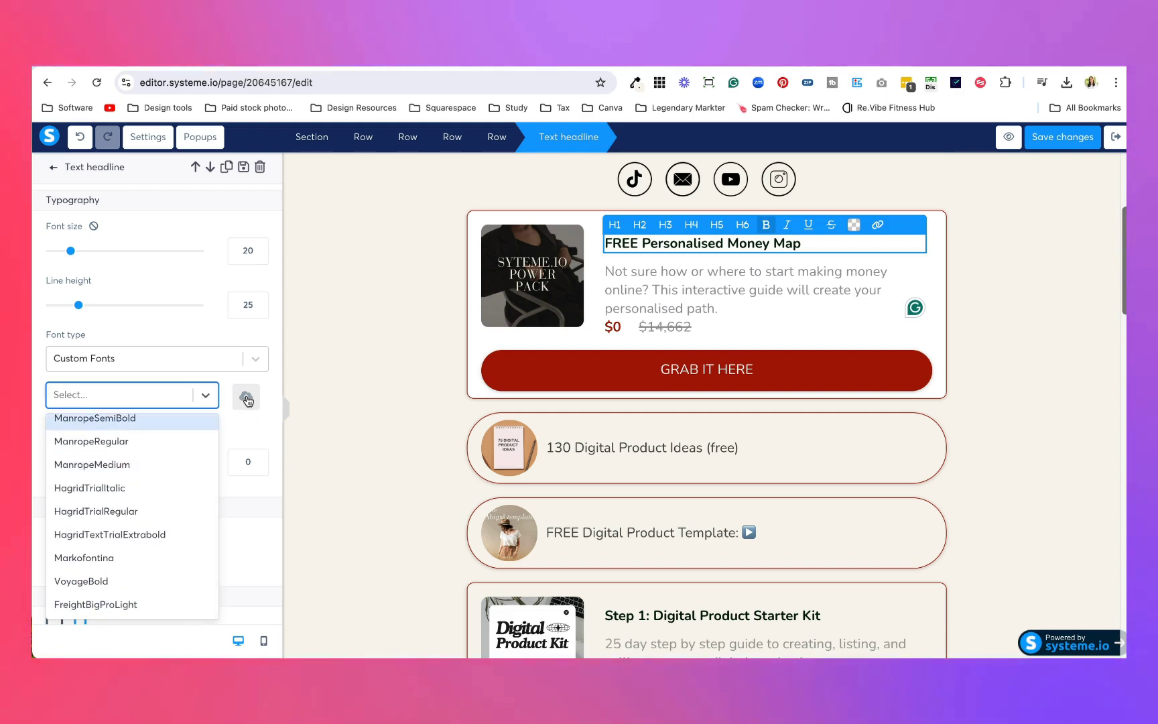
pyautogui.click(255, 362)
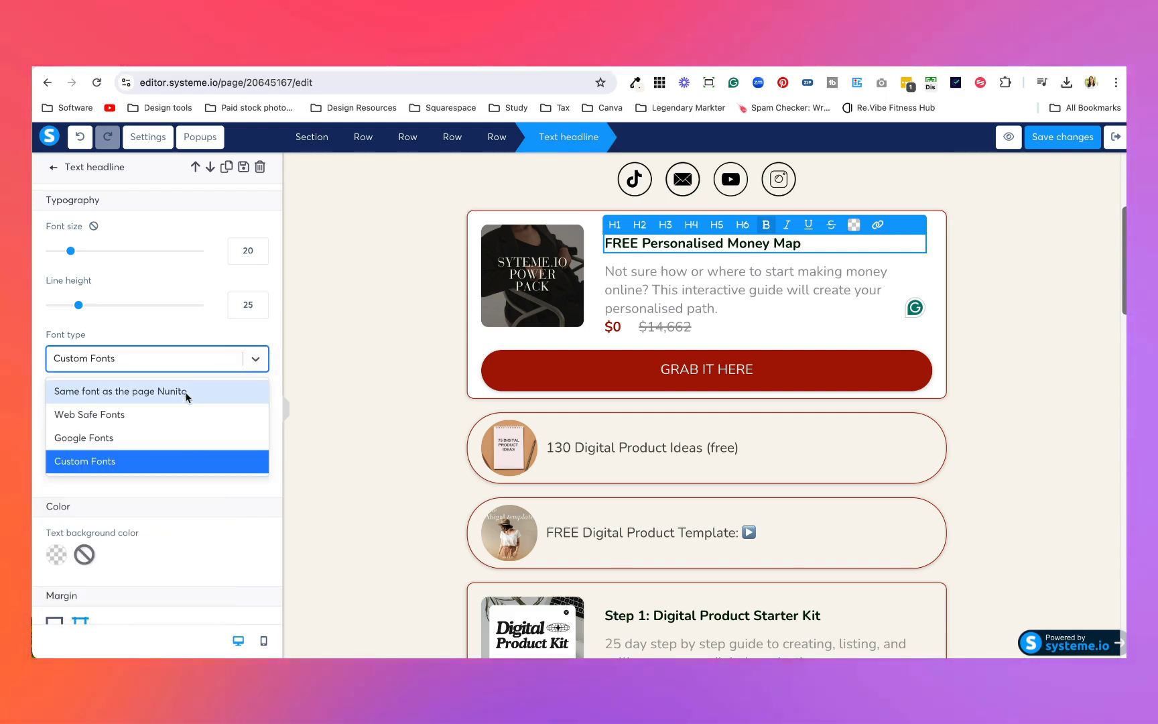
pyautogui.click(420, 399)
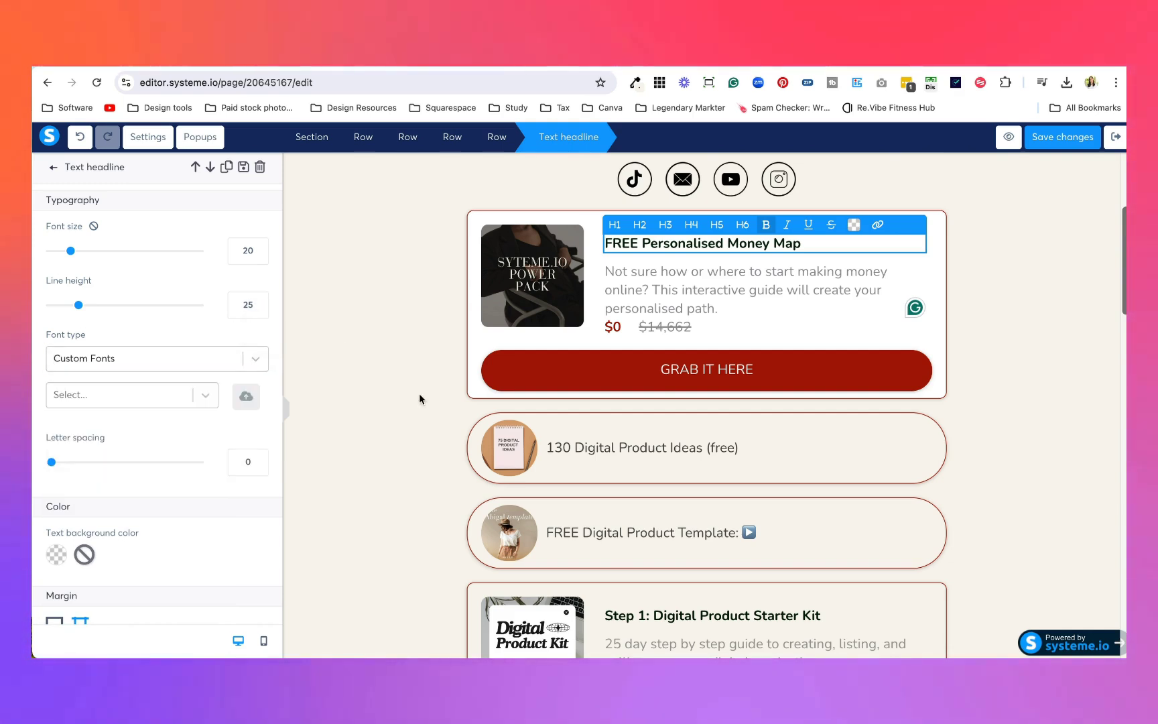
pyautogui.click(439, 360)
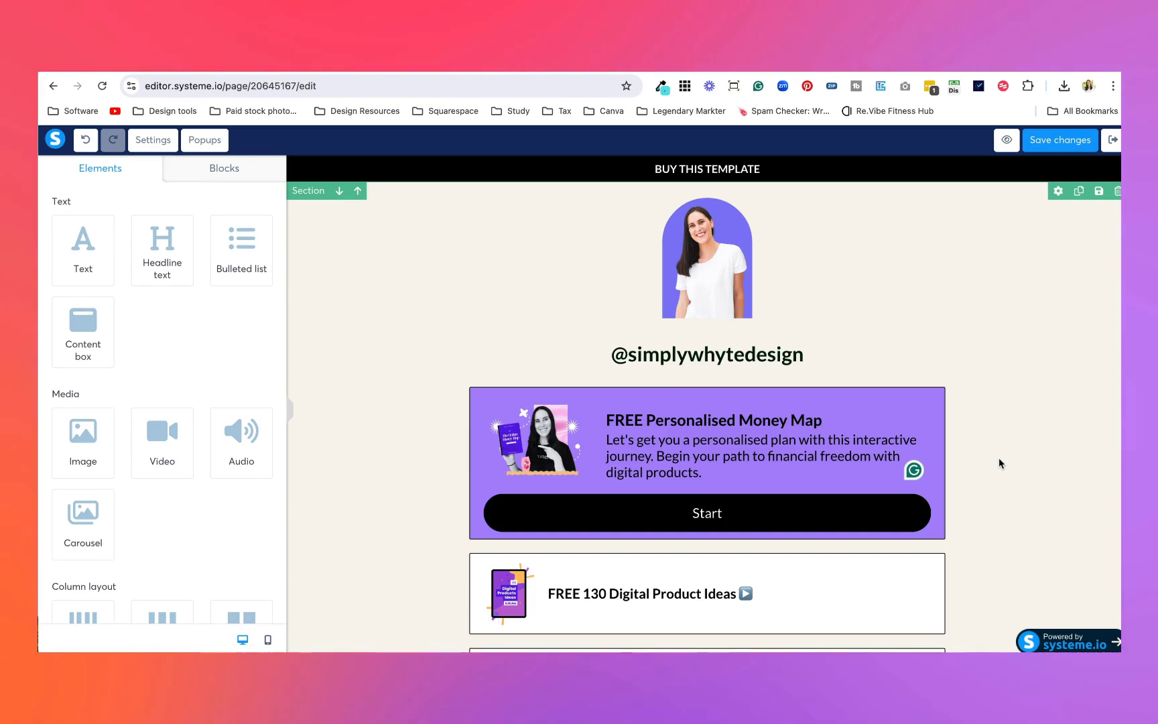
# Review the rebranded link-in-bio page from the profile header down through the freebie and product cards.
pyautogui.scroll(-5, 999, 458)
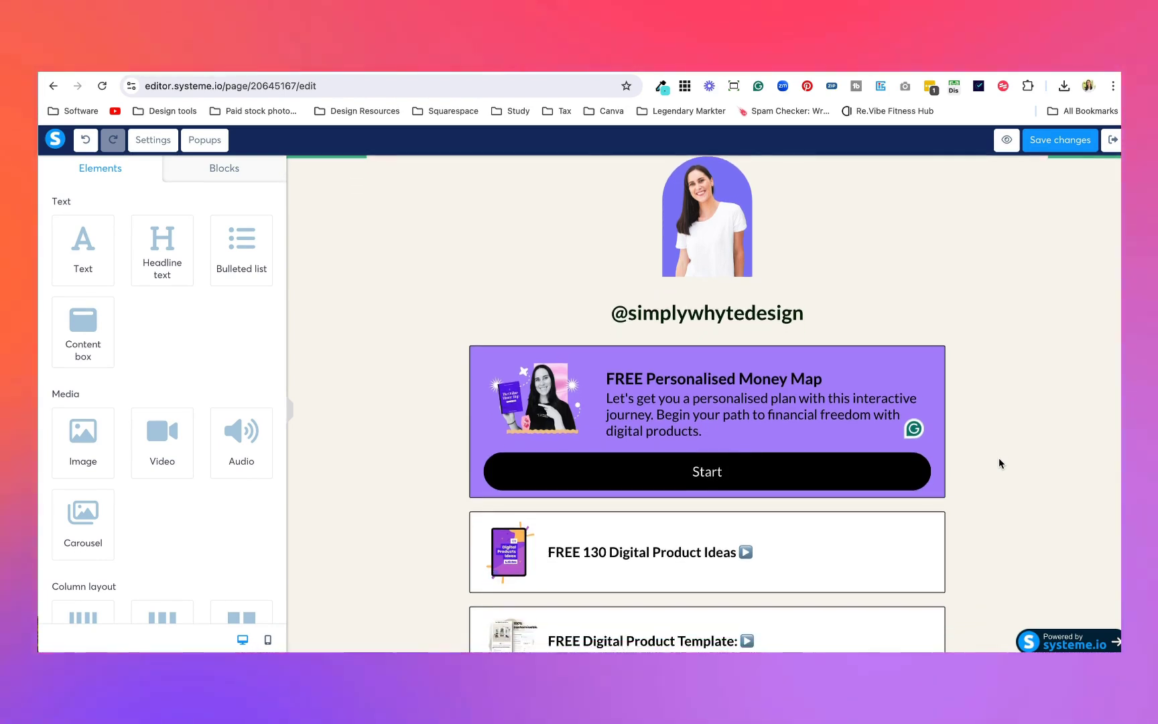
pyautogui.scroll(-4, 999, 459)
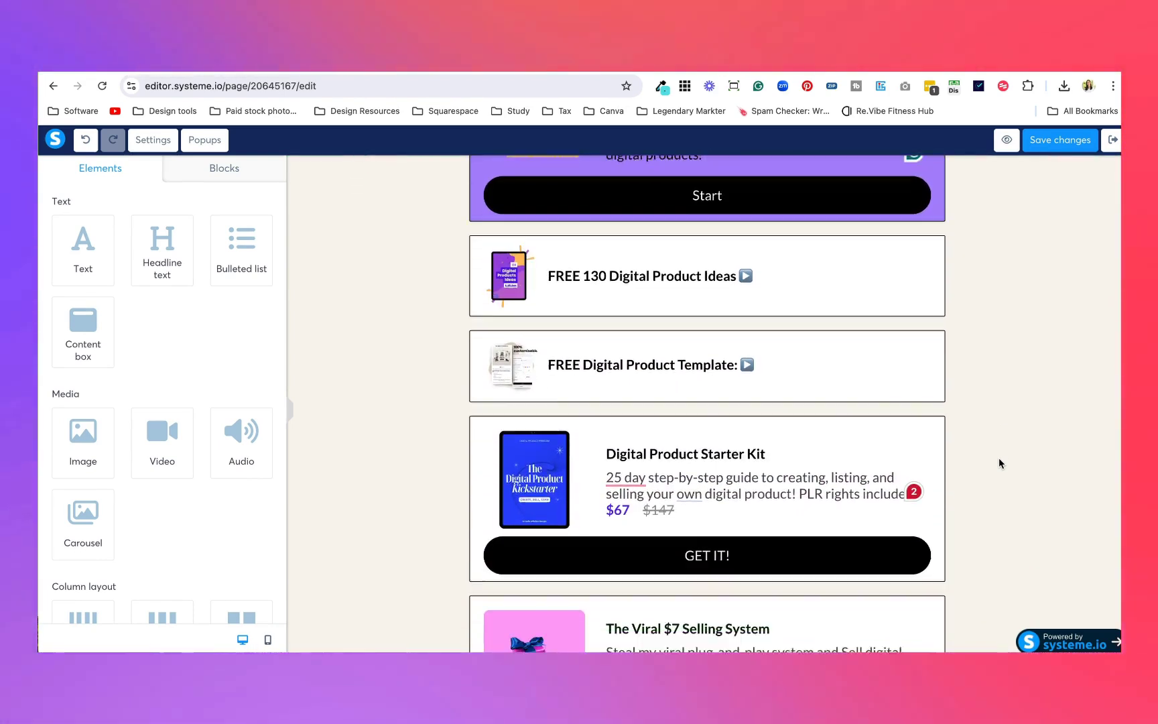
pyautogui.scroll(-5, 999, 459)
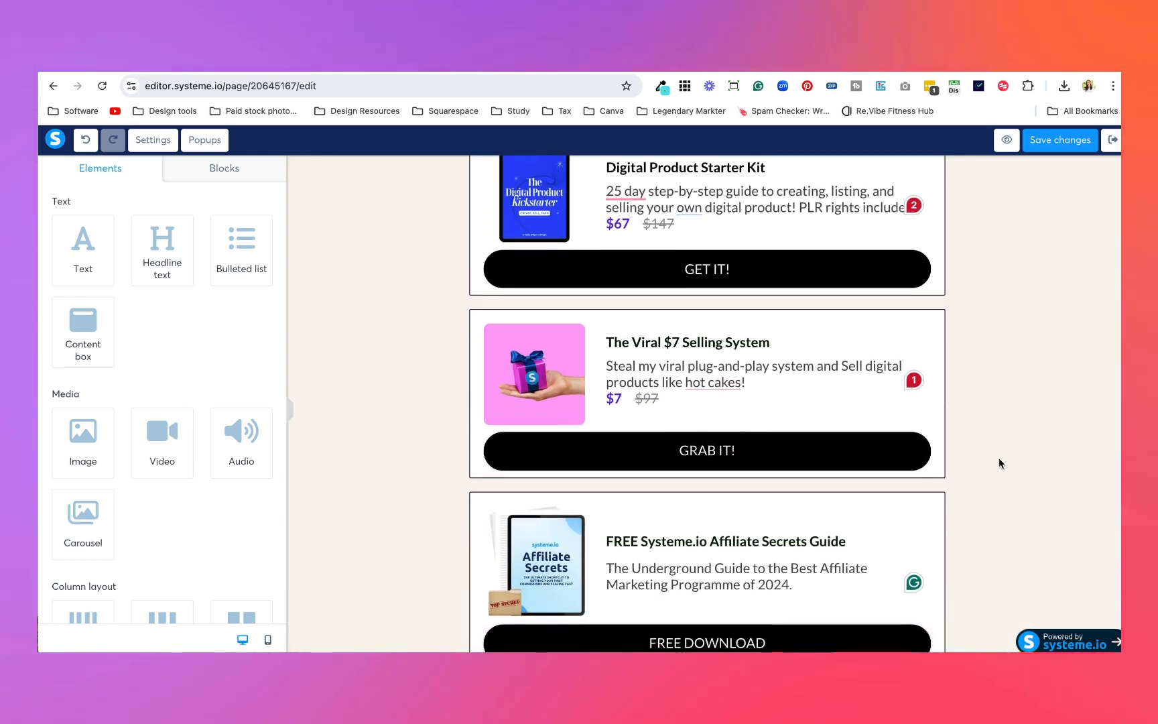
# Look over the remaining cards and footer, and inspect the URL set on the FREE Personalised Money Map card's Start button.
pyautogui.scroll(-6, 998, 463)
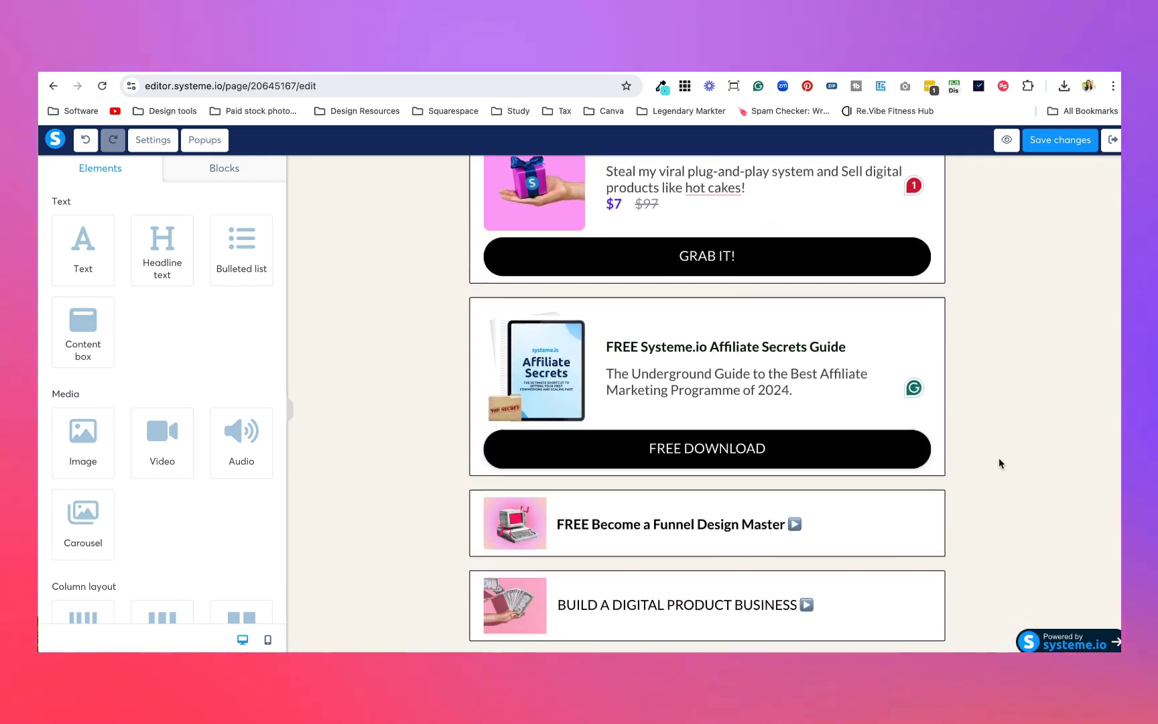
pyautogui.scroll(-15, 998, 463)
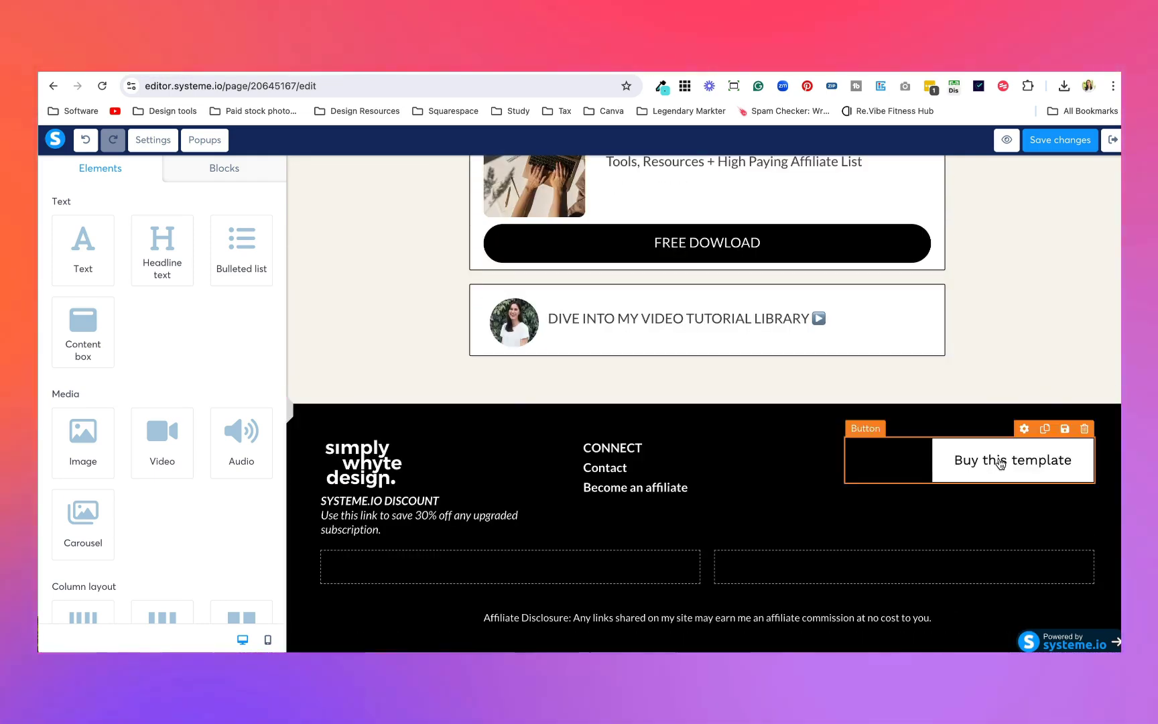
pyautogui.scroll(20, 999, 463)
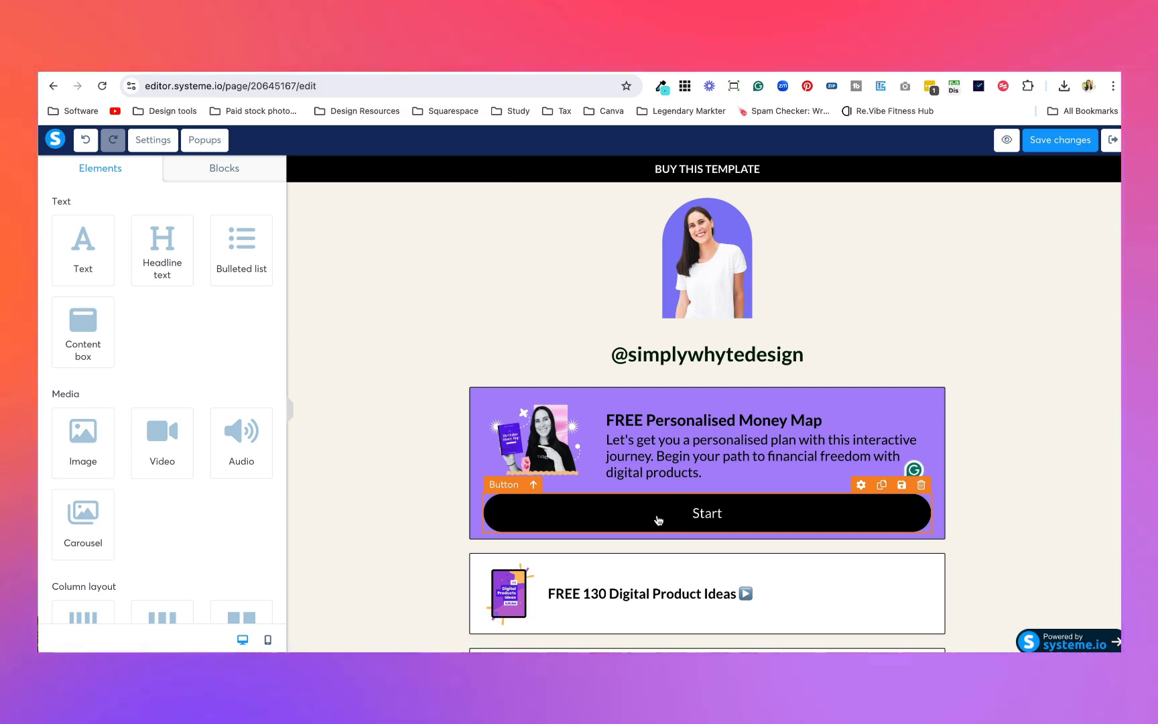
pyautogui.click(527, 516)
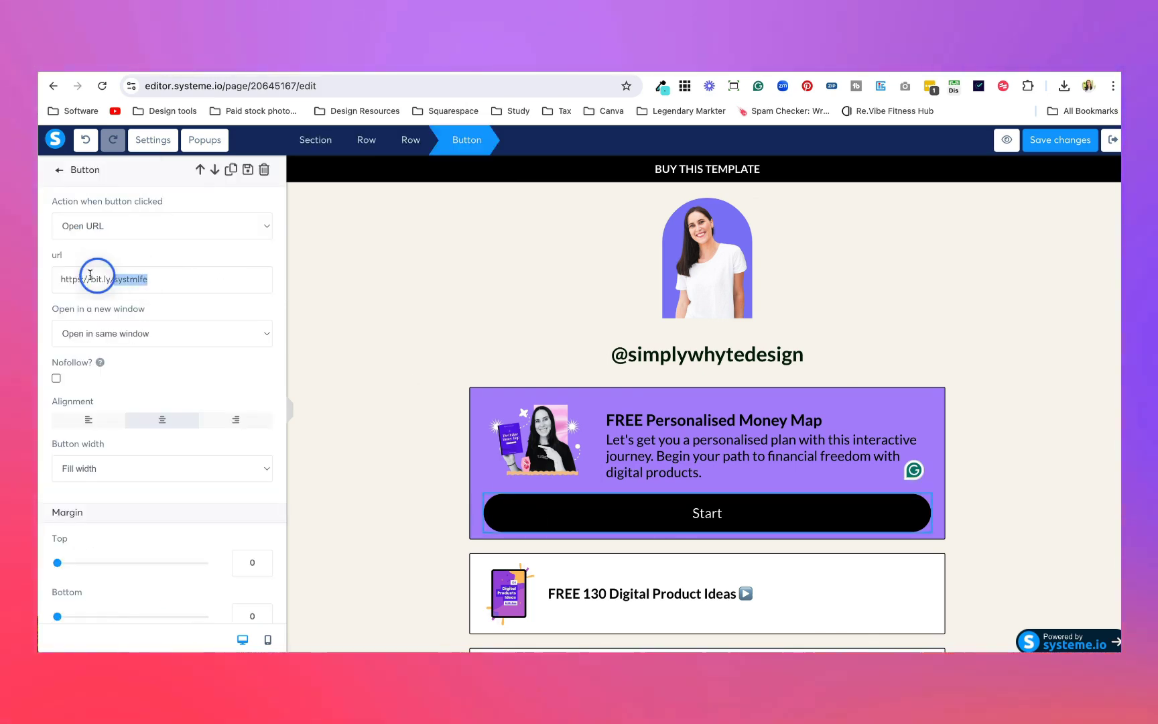
pyautogui.moveTo(125, 276); pyautogui.dragTo(47, 279)
pyautogui.click(439, 529)
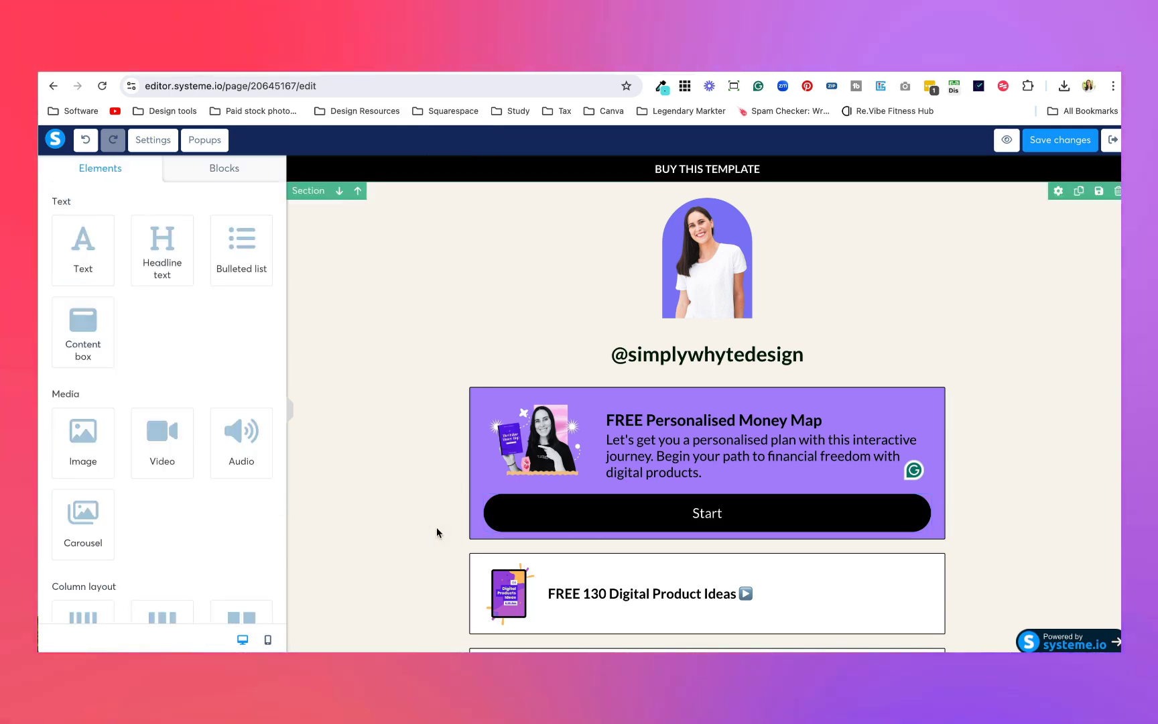
# Preview the link-in-bio page on desktop, look through its cards, and return to the editor.
pyautogui.scroll(-15, 462, 532)
pyautogui.scroll(-10, 481, 534)
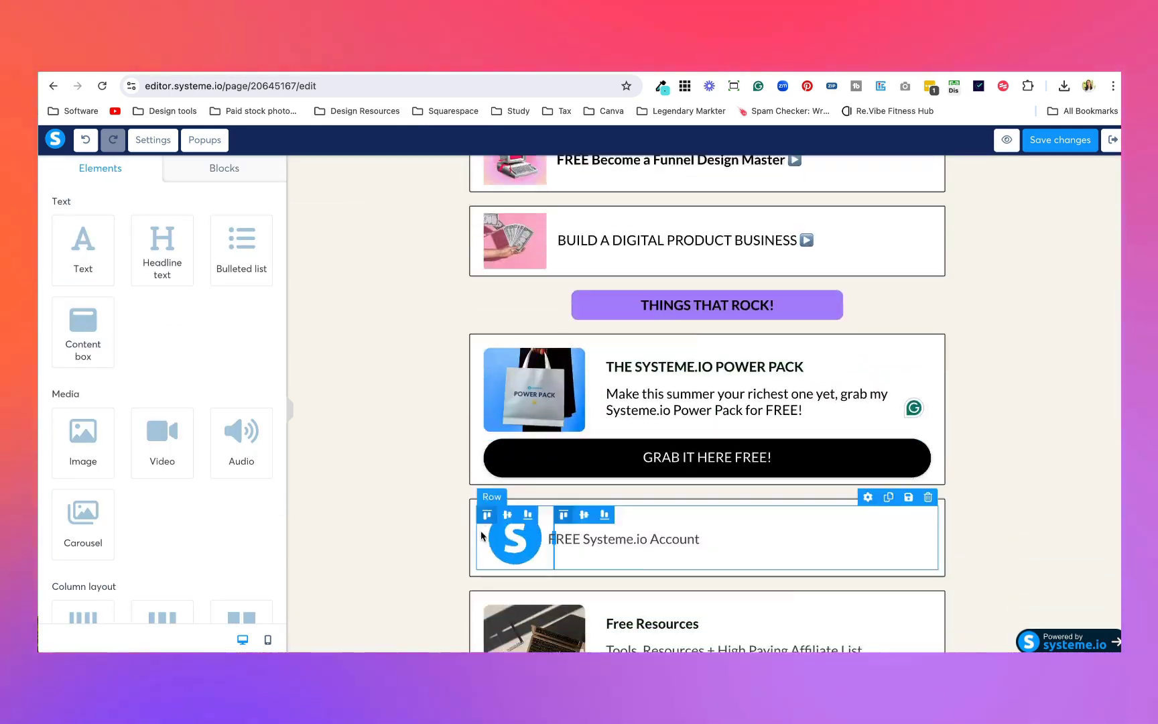
pyautogui.scroll(10, 481, 534)
pyautogui.scroll(10, 480, 530)
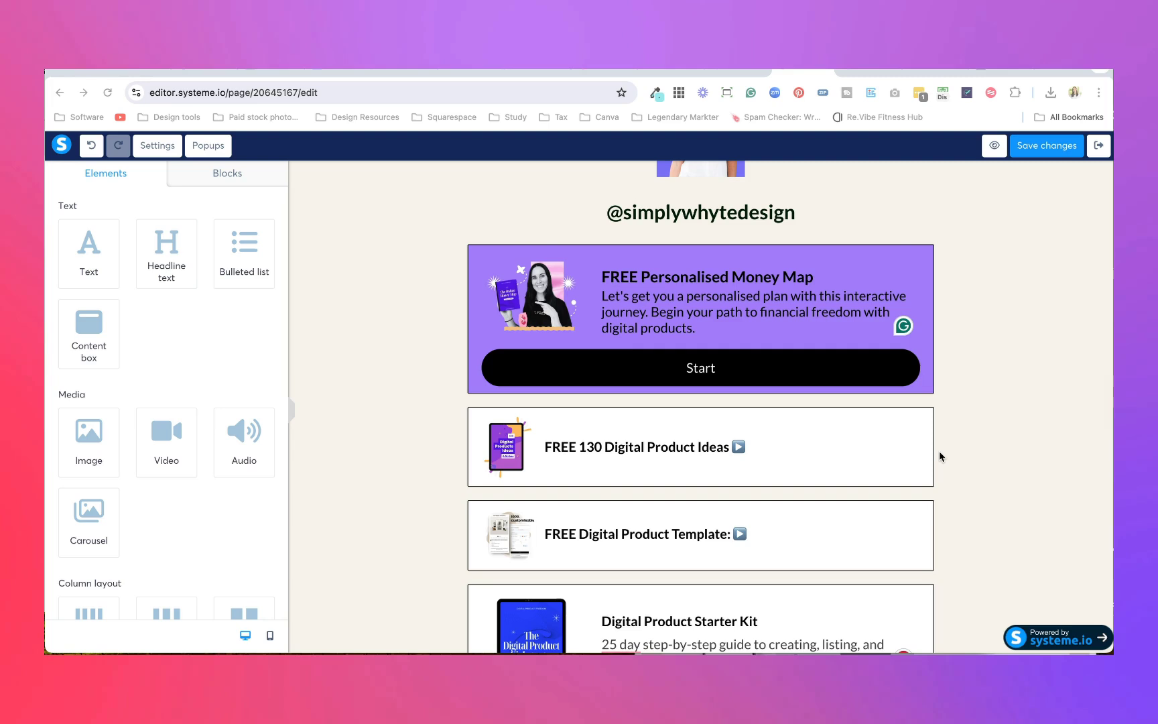
pyautogui.click(994, 147)
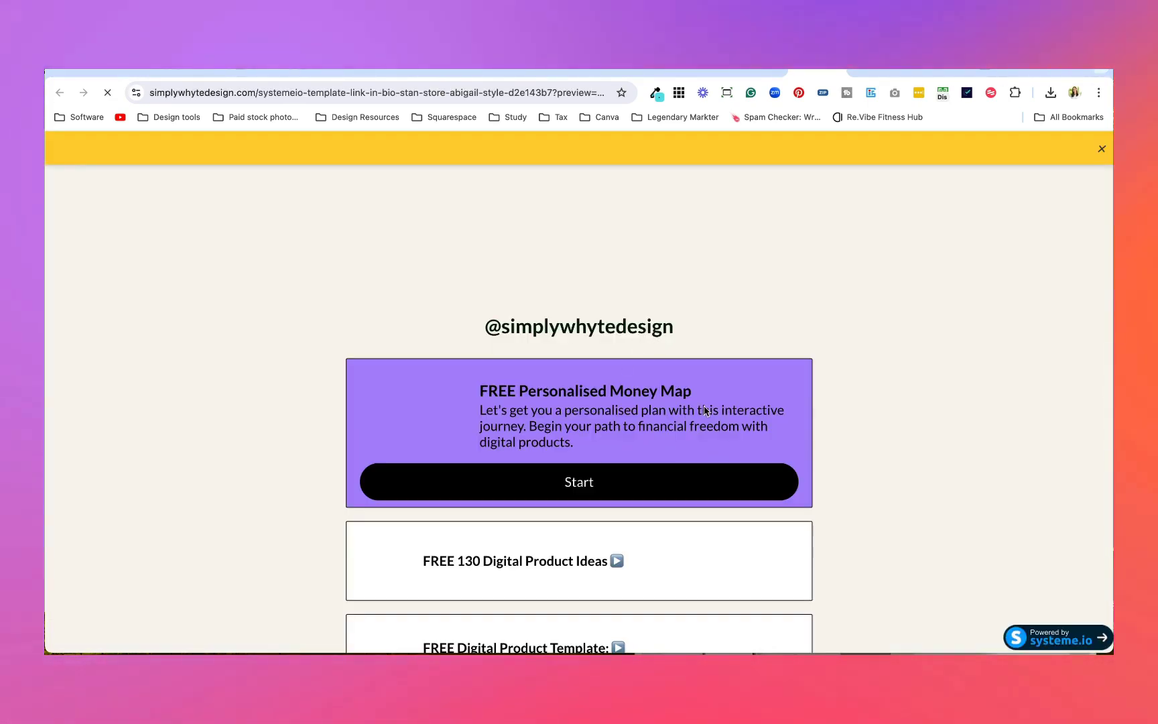
pyautogui.scroll(-10, 601, 495)
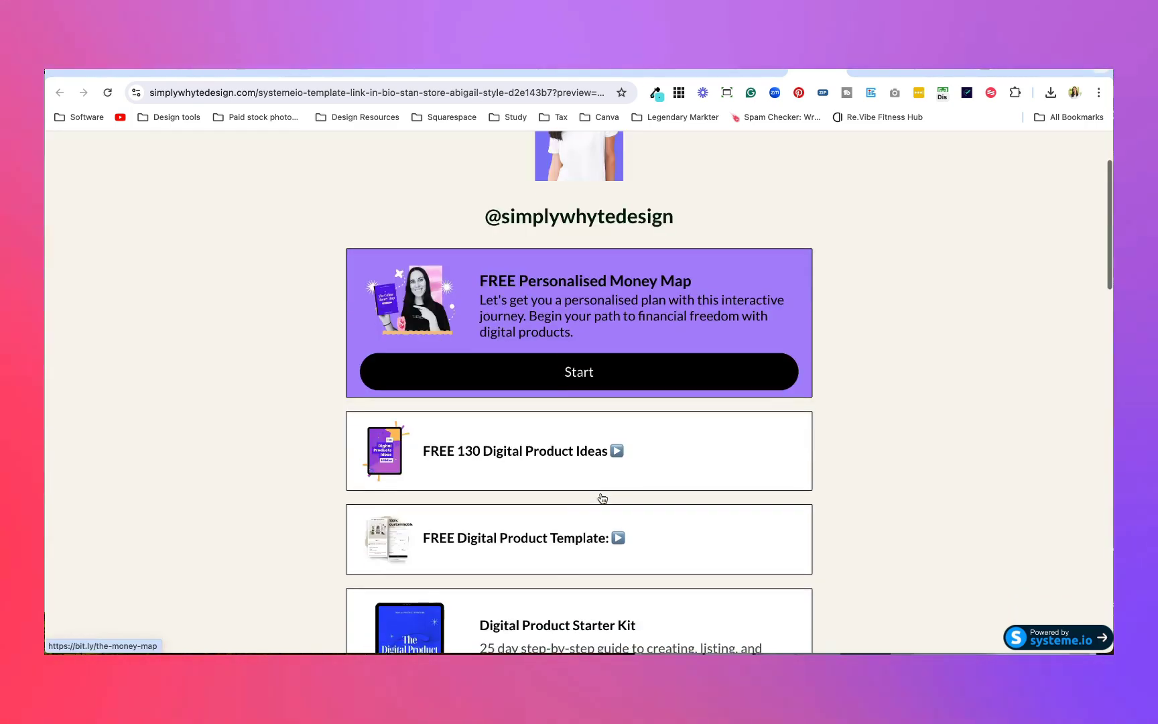
pyautogui.scroll(-10, 602, 496)
pyautogui.scroll(20, 602, 496)
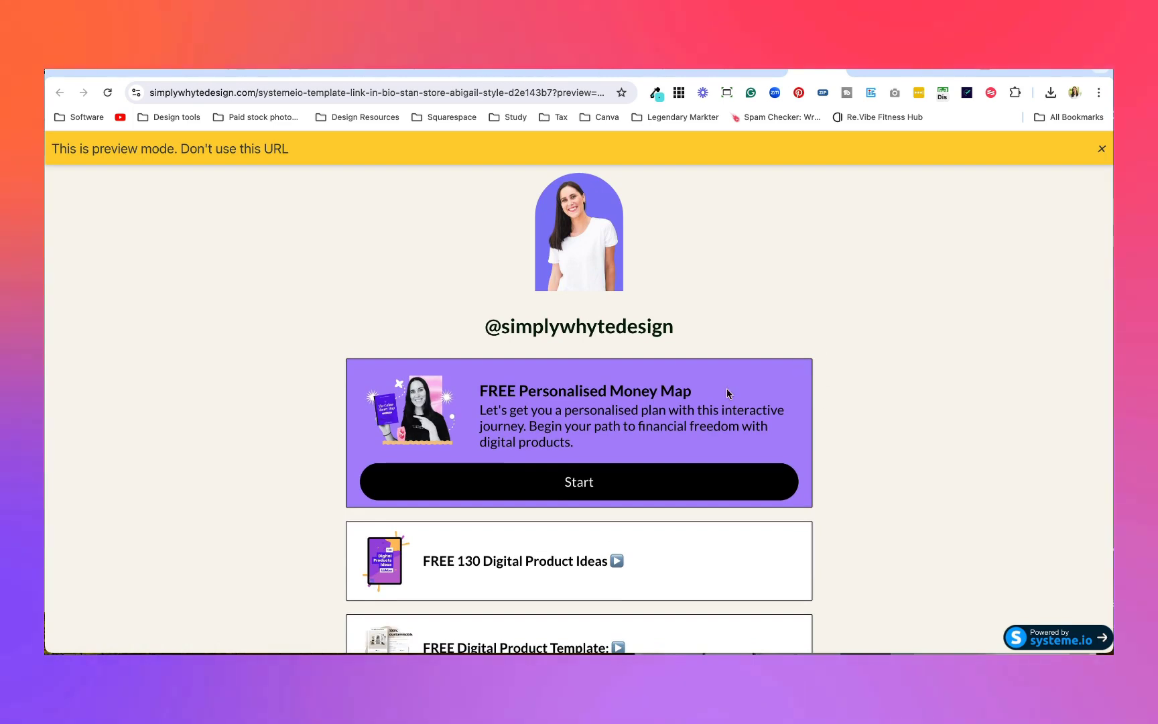
pyautogui.click(756, 72)
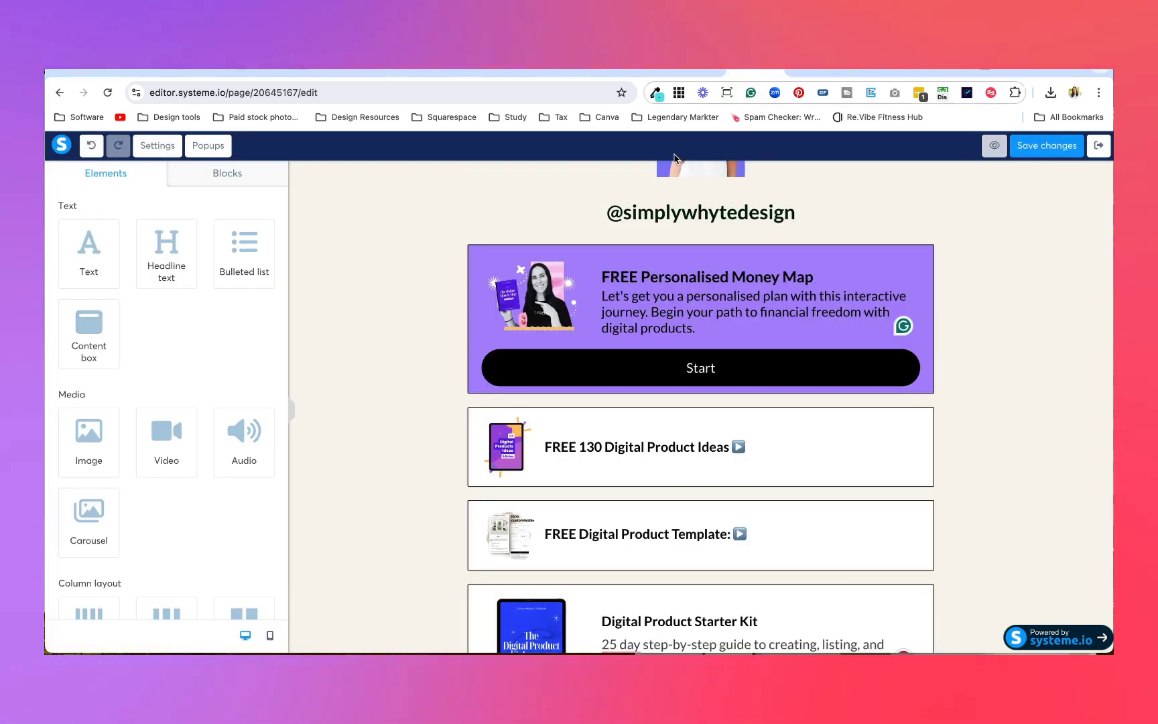
# Review the mobile version of the page from the Money Map card to the footer, and return to the desktop version.
pyautogui.click(270, 633)
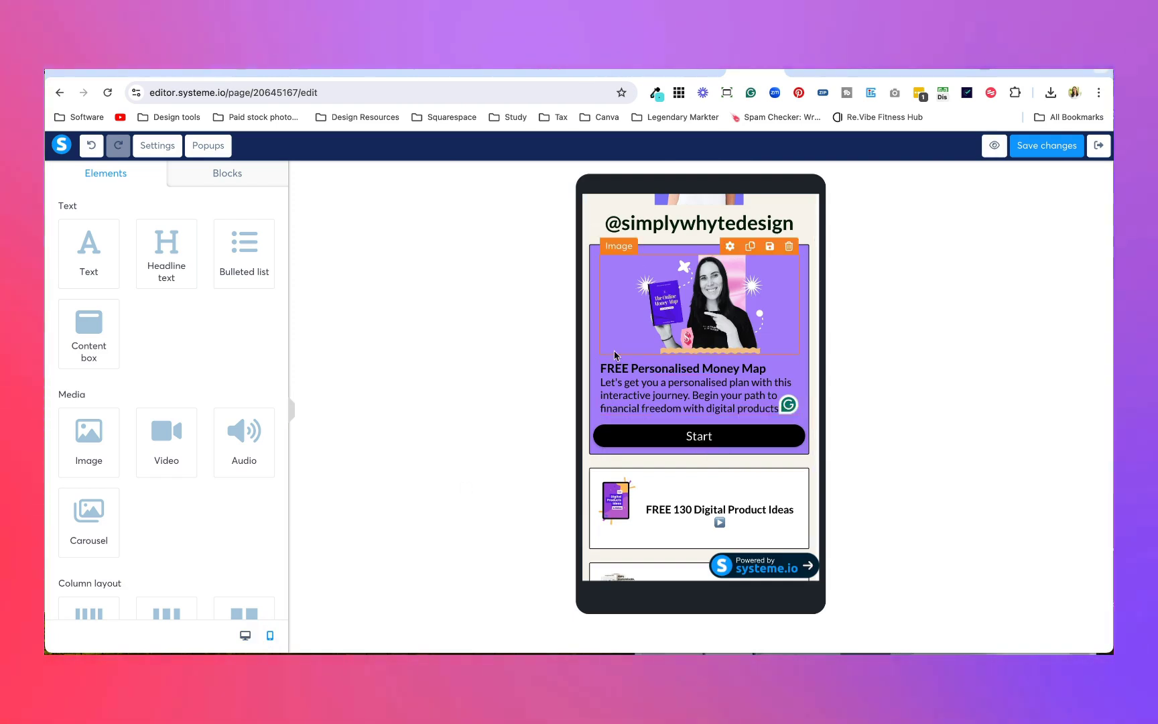
pyautogui.scroll(-3, 592, 452)
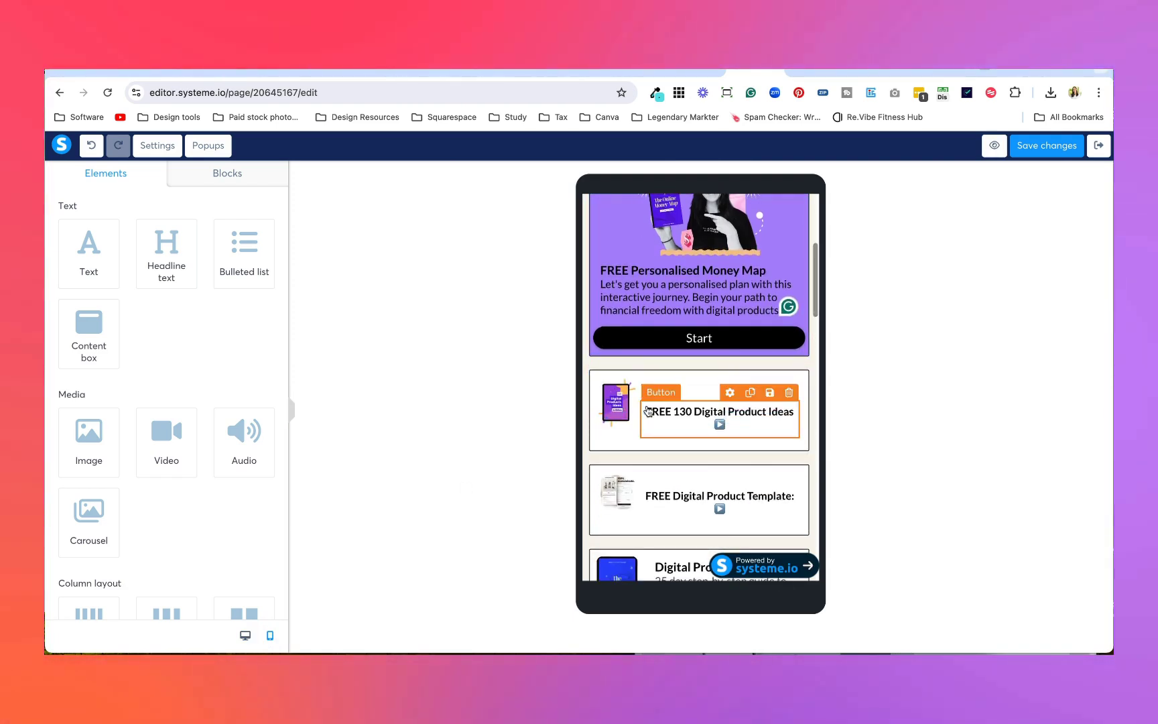
pyautogui.scroll(-6, 662, 401)
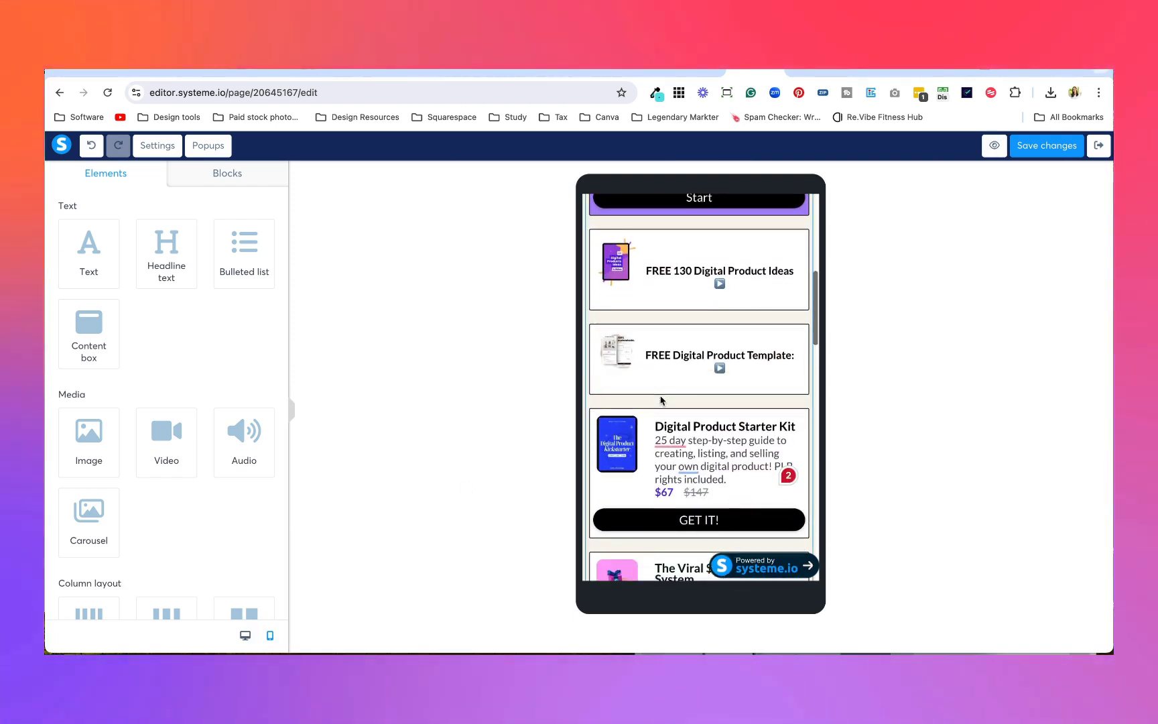
pyautogui.scroll(-8, 662, 401)
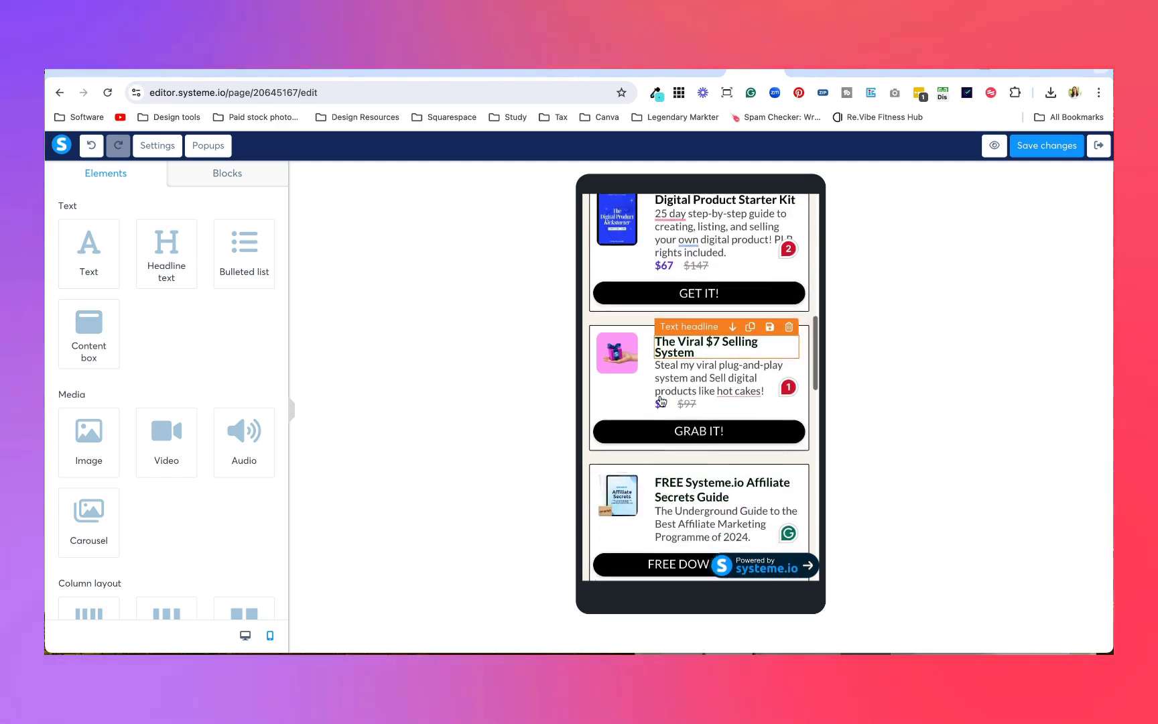
pyautogui.scroll(-8, 661, 401)
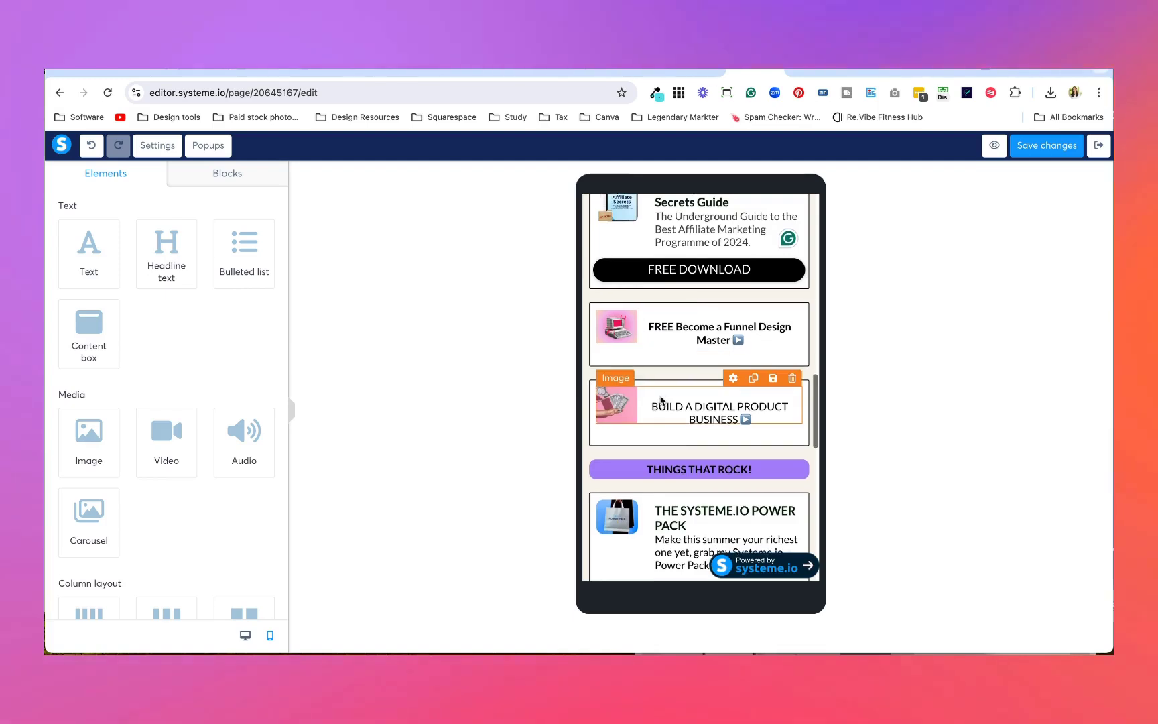
pyautogui.scroll(-17, 661, 401)
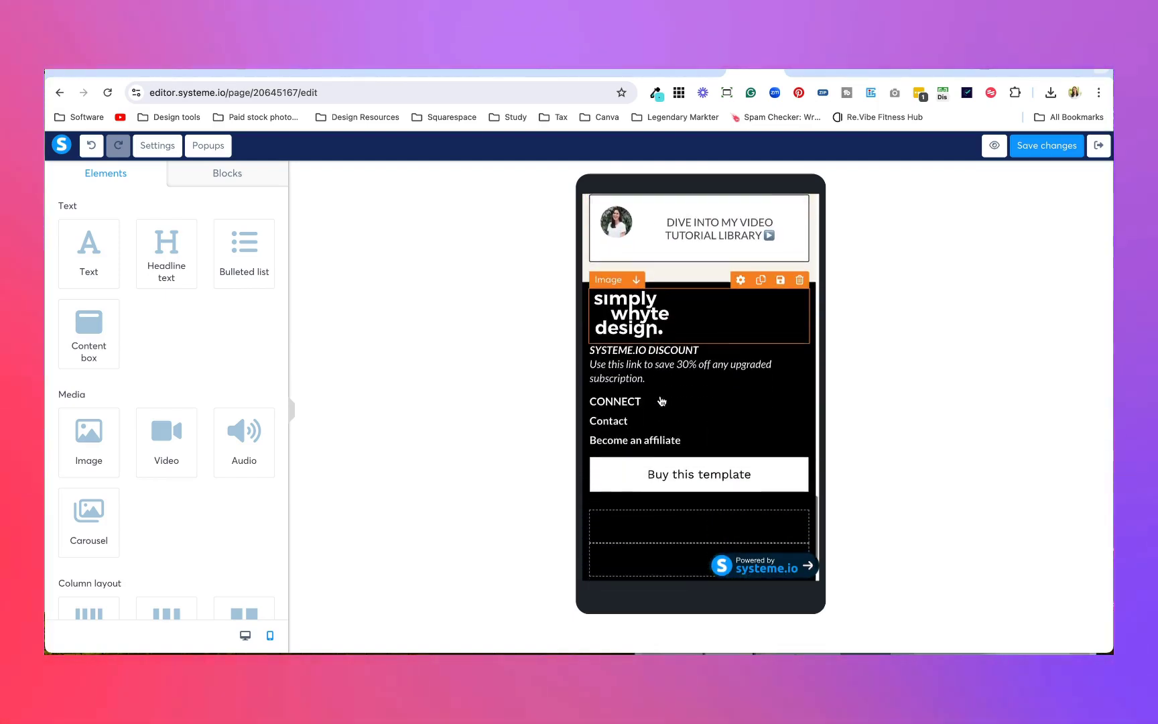
pyautogui.scroll(10, 661, 400)
pyautogui.scroll(15, 661, 401)
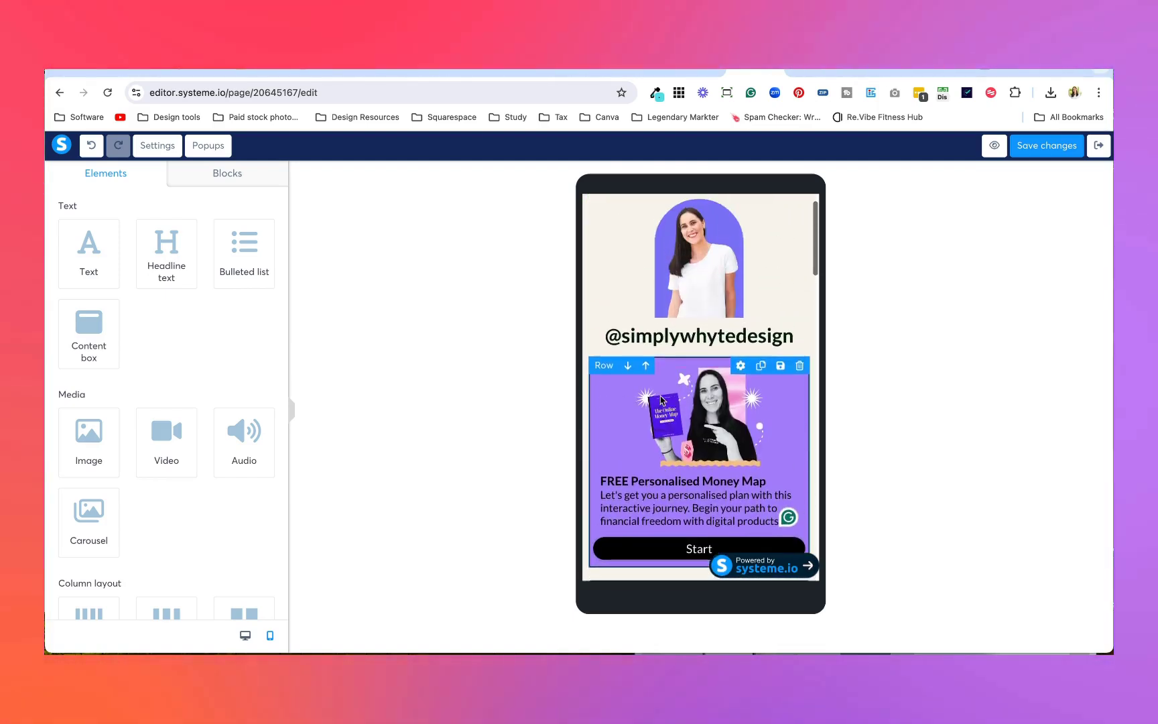
pyautogui.click(245, 637)
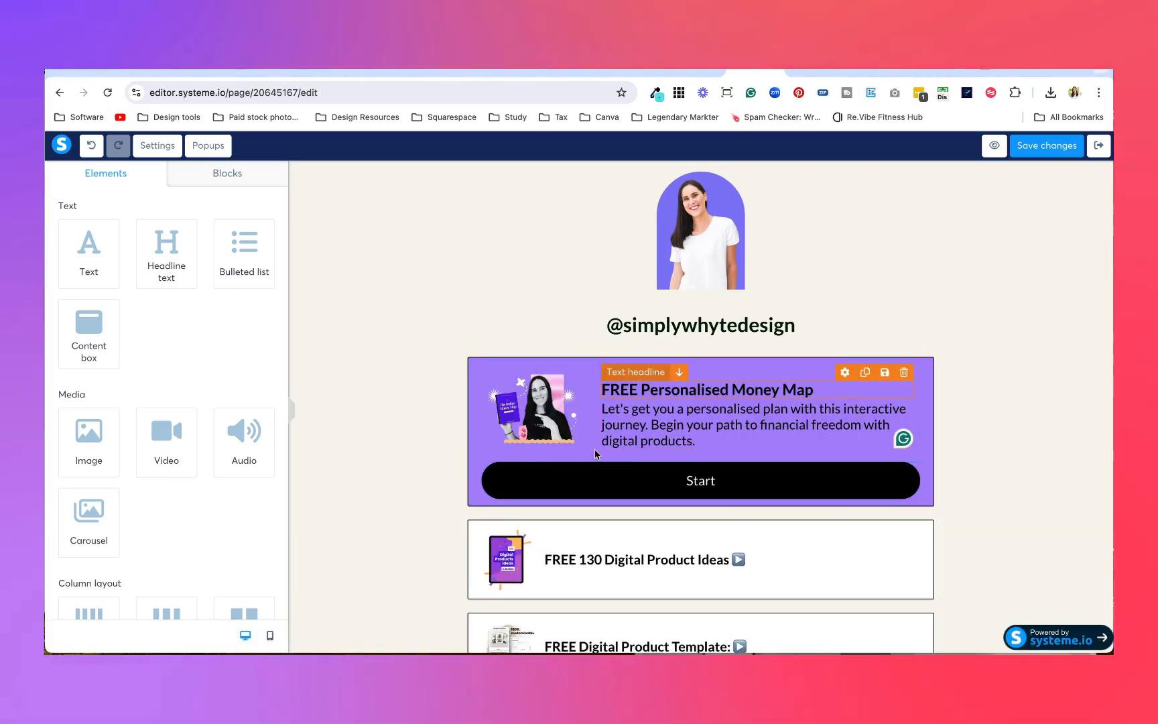
# In the mobile version, turn off Disable vertically stacking rows for the Digital Product Starter Kit row and compare with the desktop layout.
pyautogui.click(269, 636)
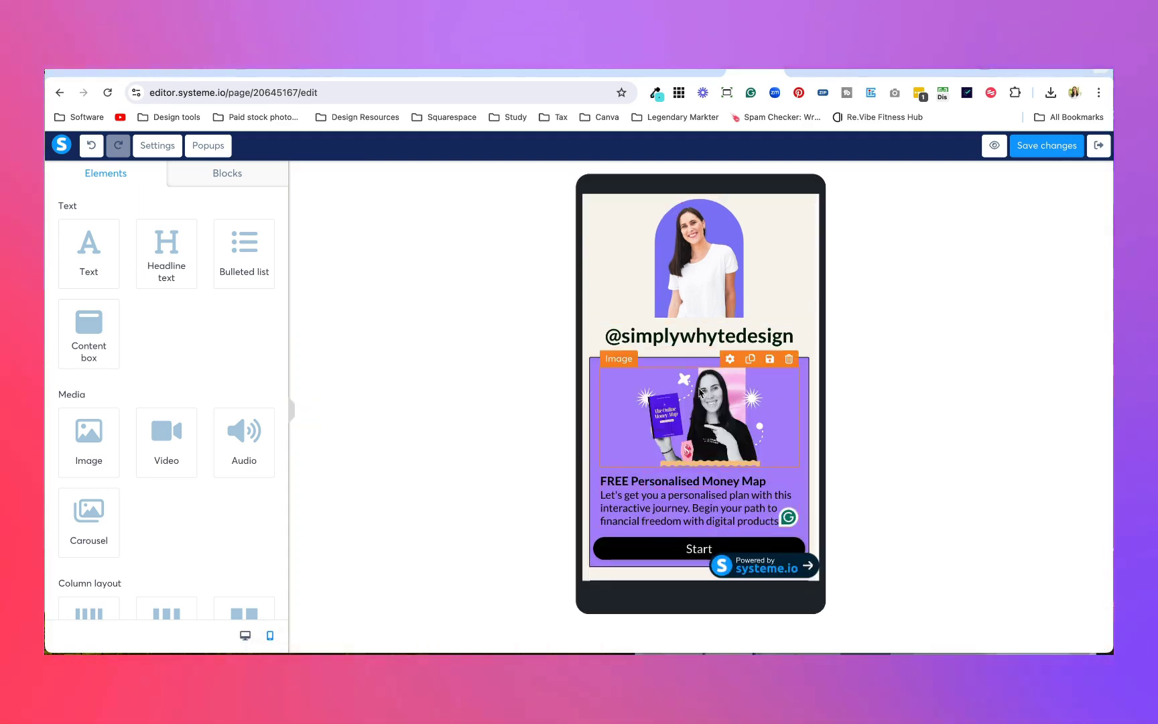
pyautogui.scroll(-5, 635, 484)
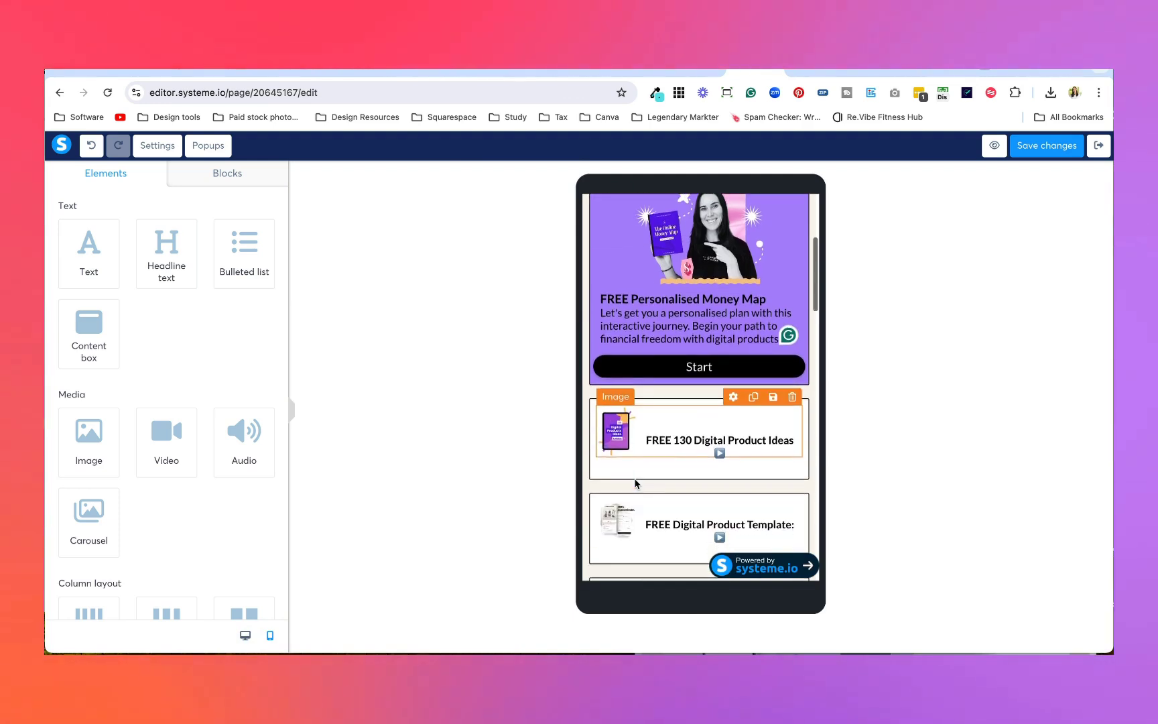
pyautogui.scroll(-6, 618, 452)
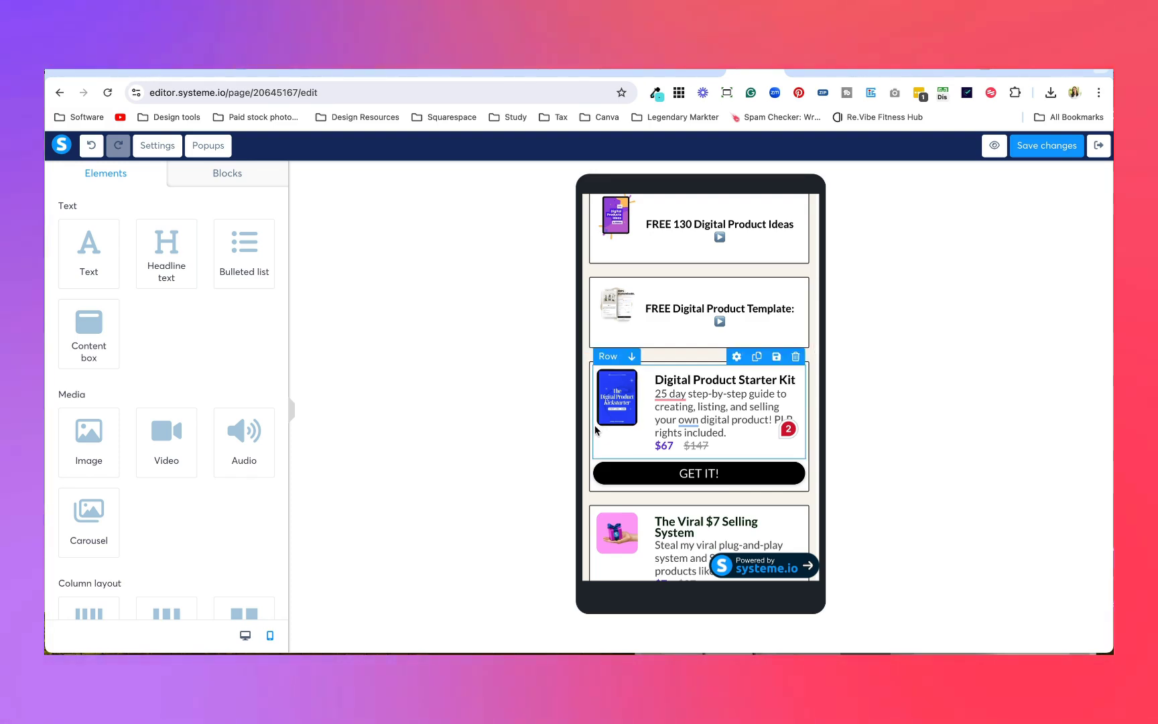
pyautogui.click(595, 425)
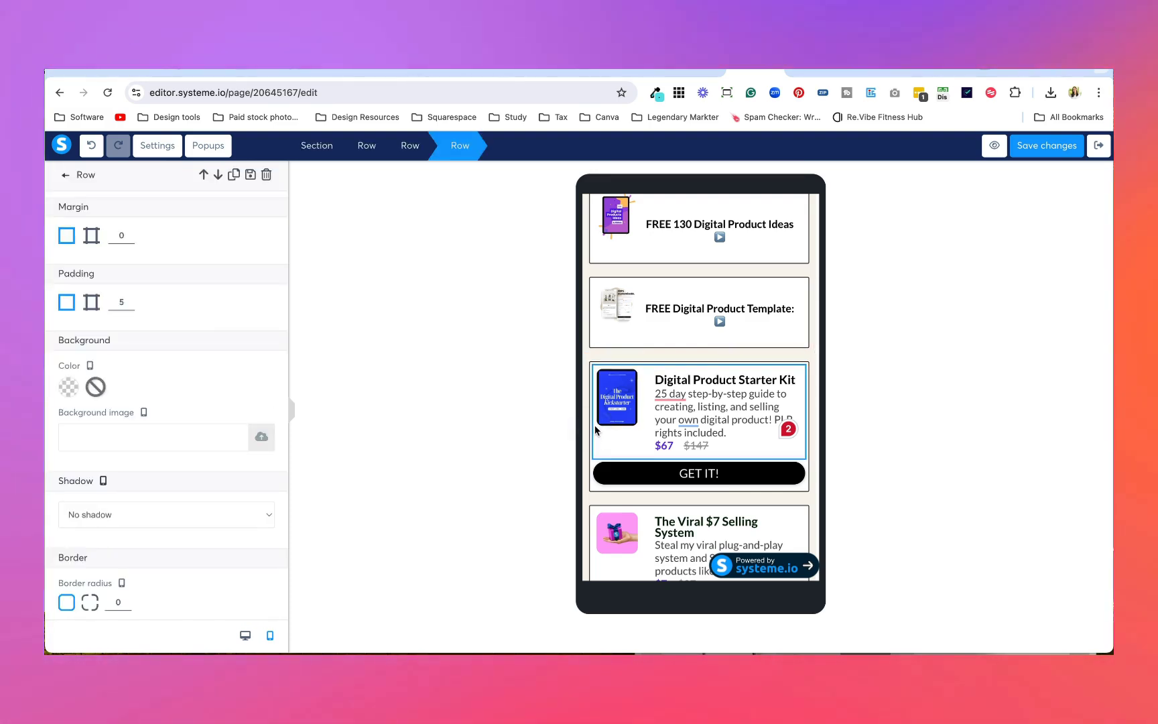
pyautogui.scroll(-4, 184, 504)
pyautogui.scroll(-4, 185, 504)
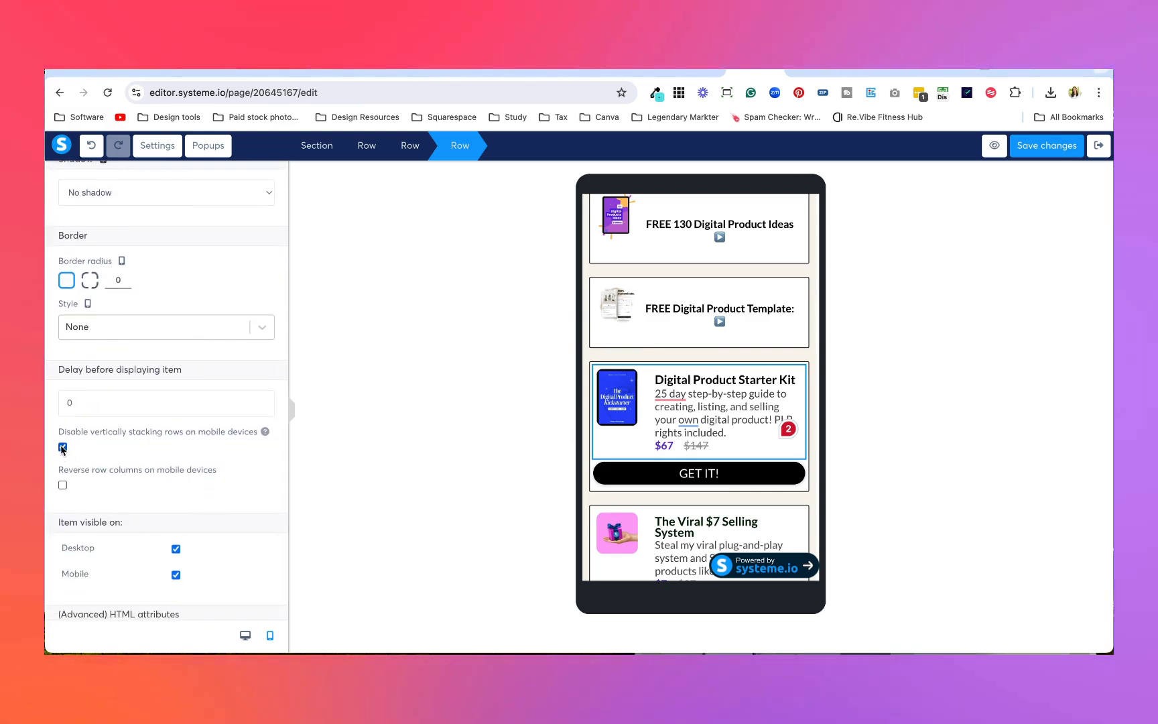
pyautogui.click(62, 447)
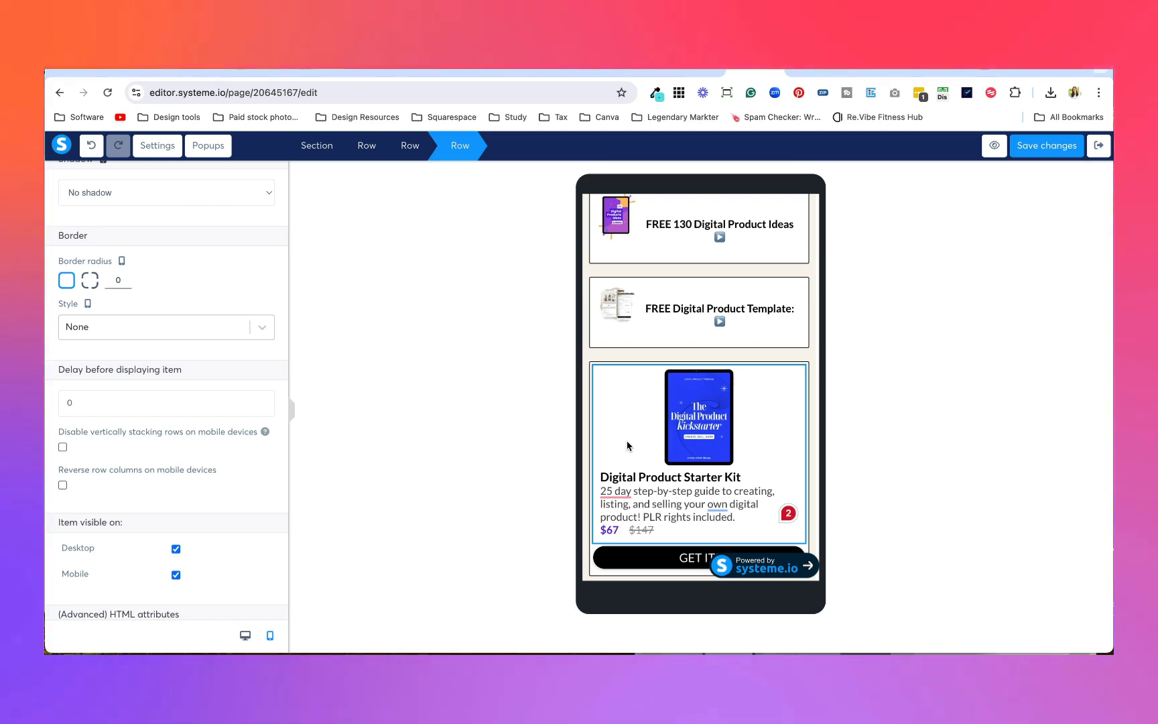
pyautogui.click(245, 635)
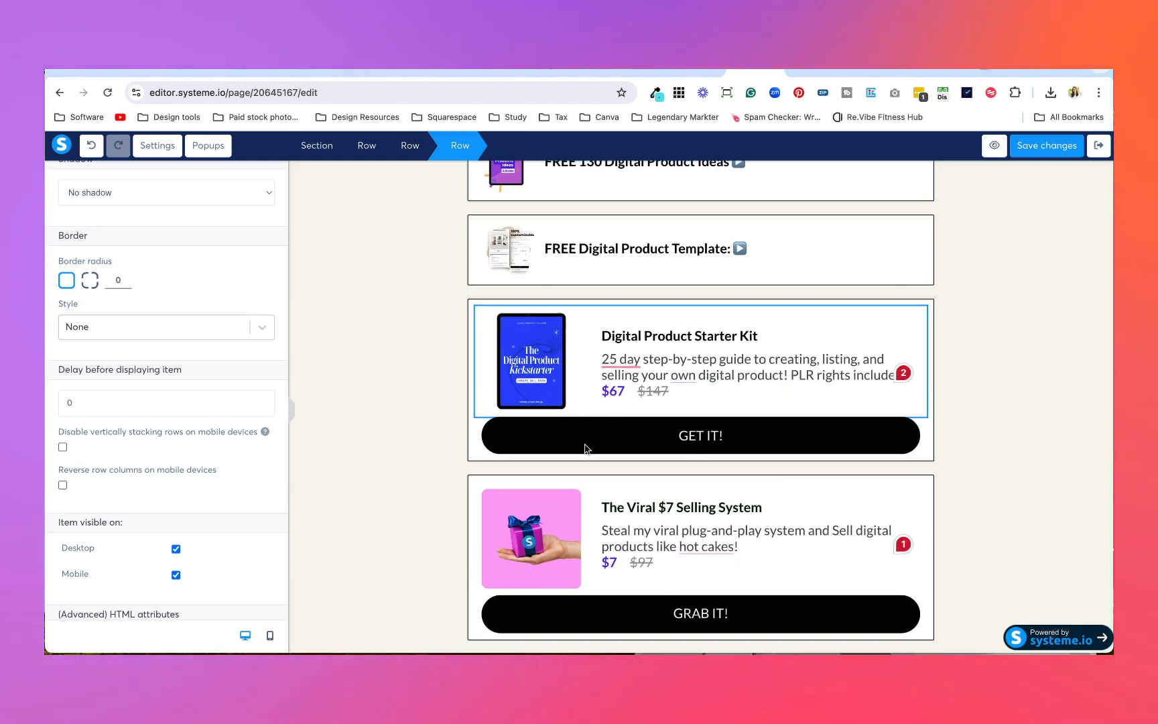
pyautogui.click(270, 635)
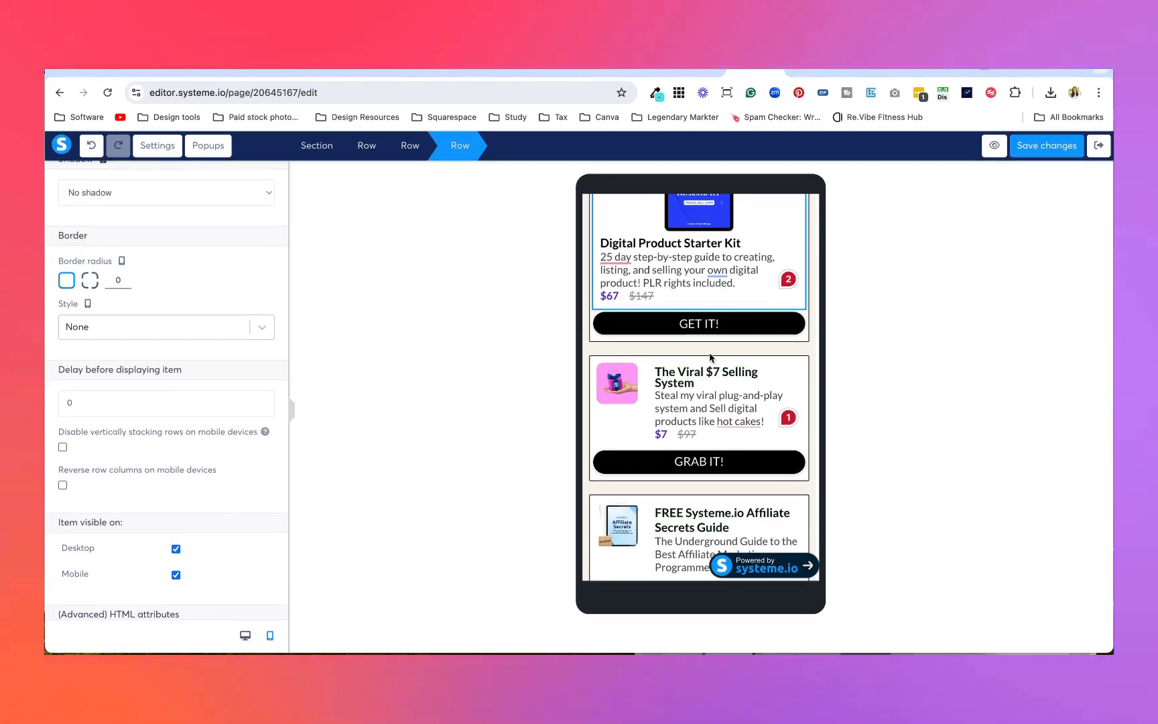
# Turn off Disable vertically stacking rows on mobile devices for The Viral $7 Selling System row.
pyautogui.click(603, 400)
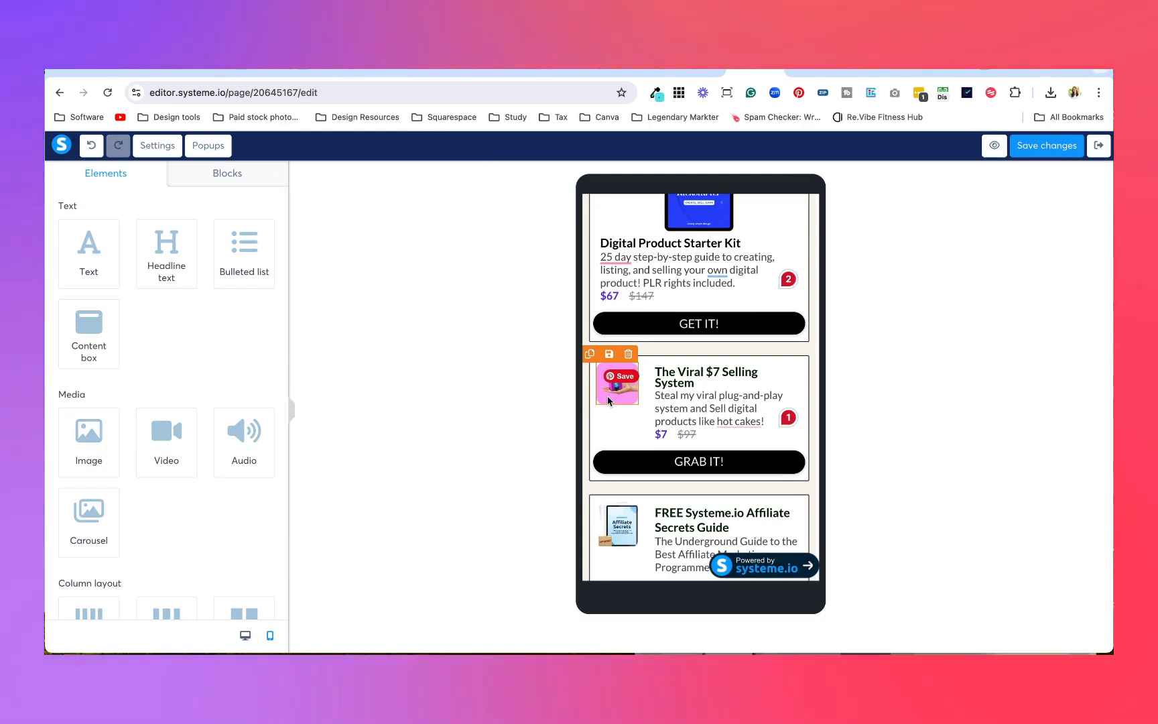
pyautogui.click(599, 405)
pyautogui.scroll(-1, 226, 539)
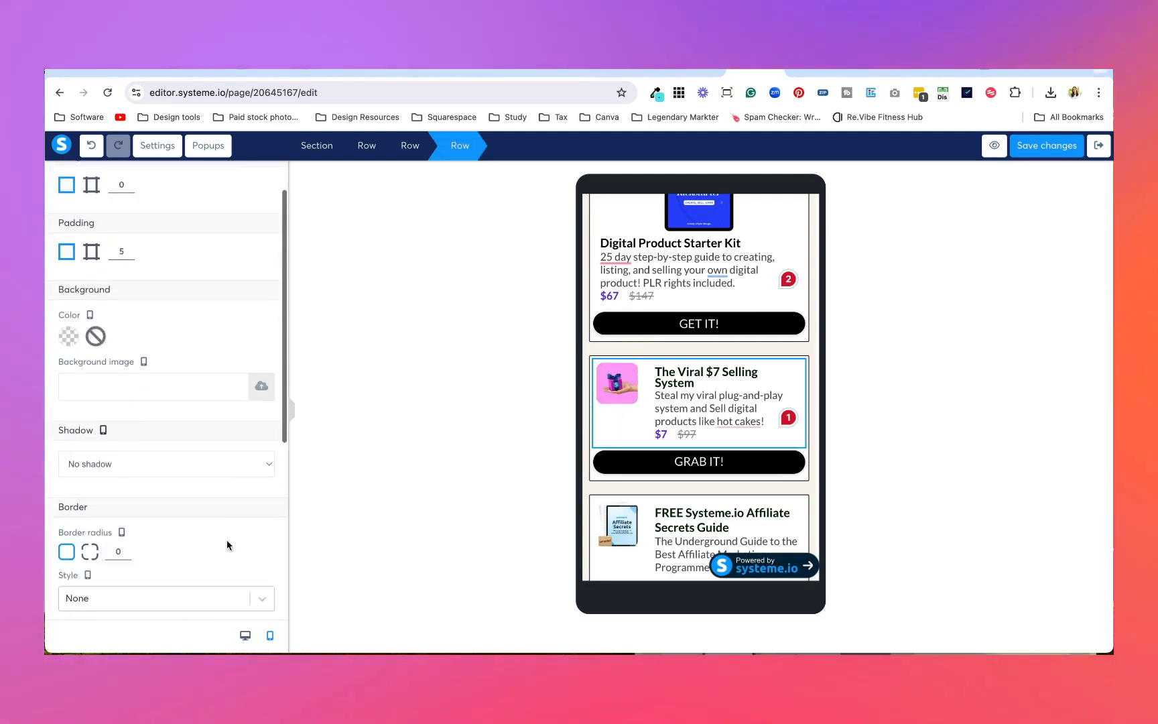
pyautogui.scroll(-4, 226, 539)
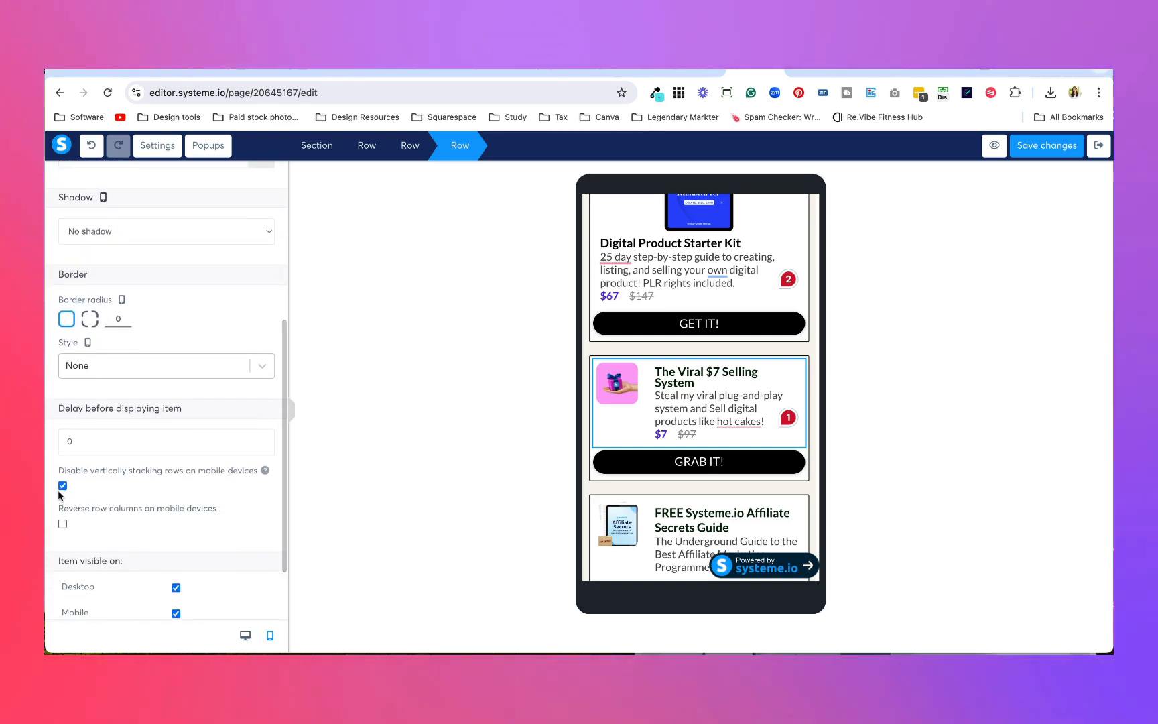
pyautogui.click(62, 485)
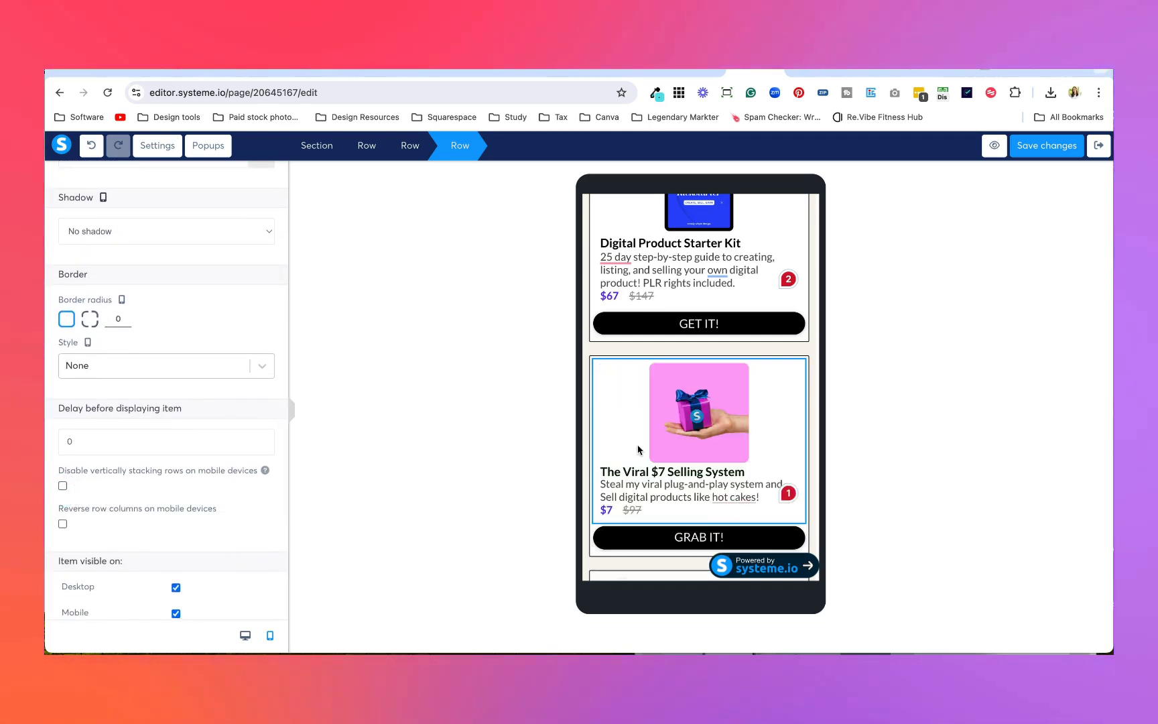
# Centre-align The Viral $7 Selling System headline in the mobile version.
pyautogui.click(625, 478)
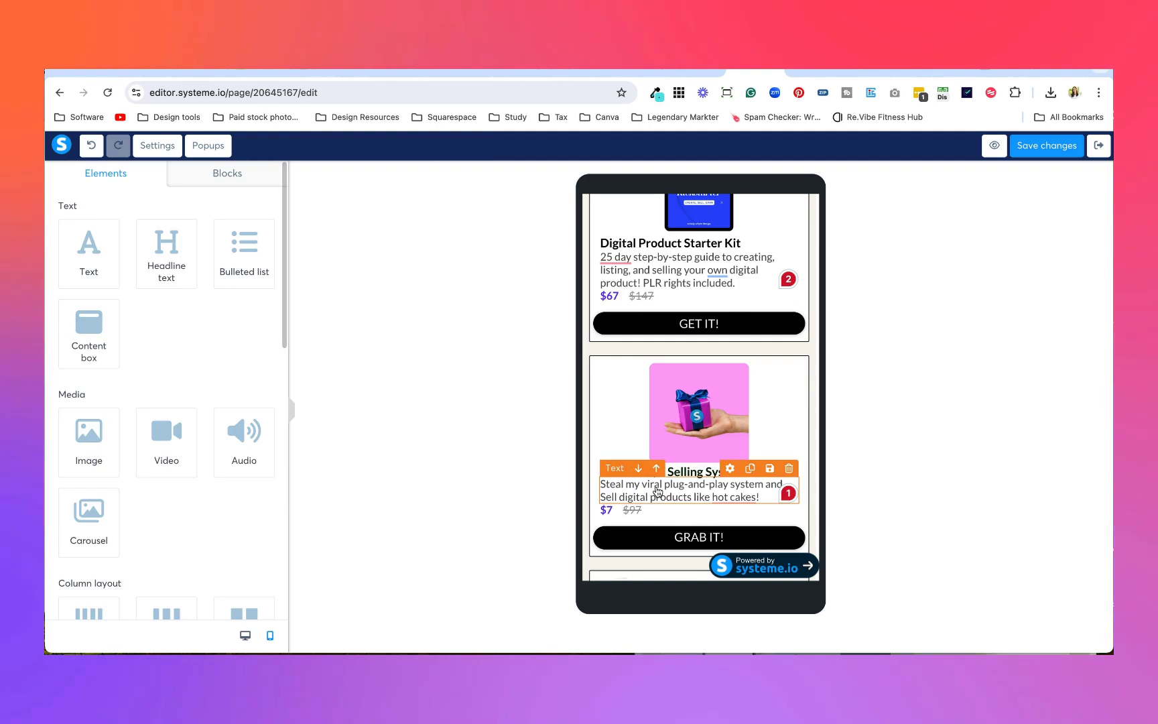
pyautogui.click(674, 471)
pyautogui.tripleClick(674, 471)
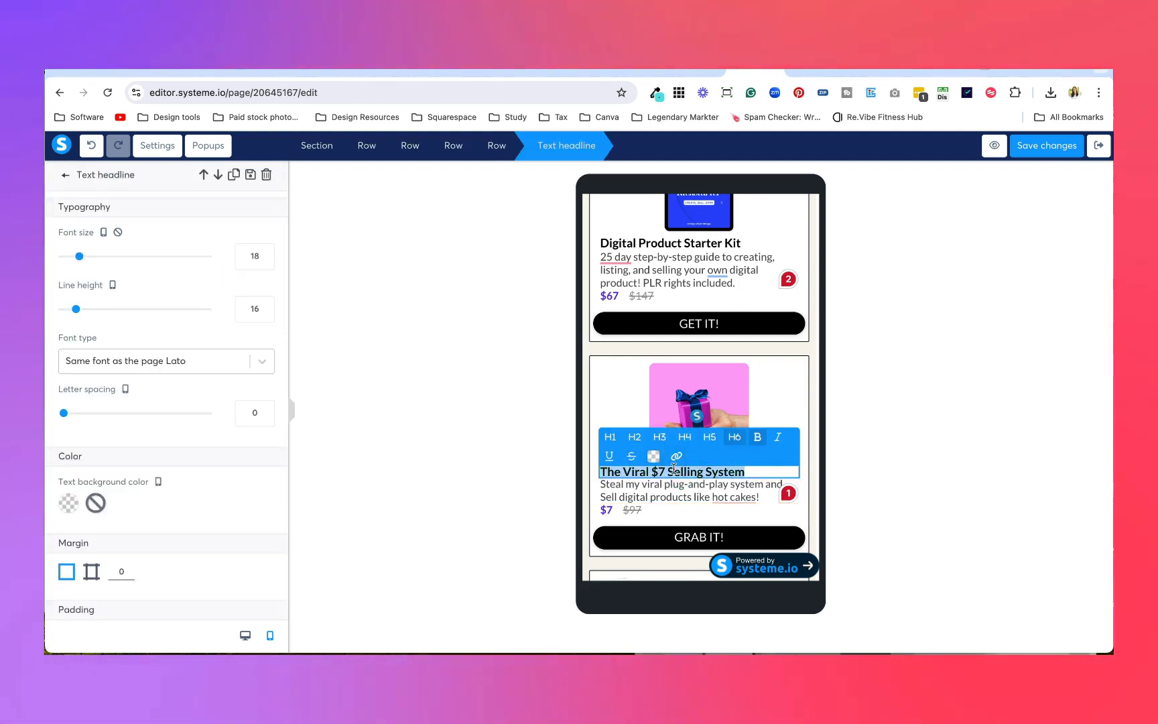
pyautogui.scroll(-4, 173, 362)
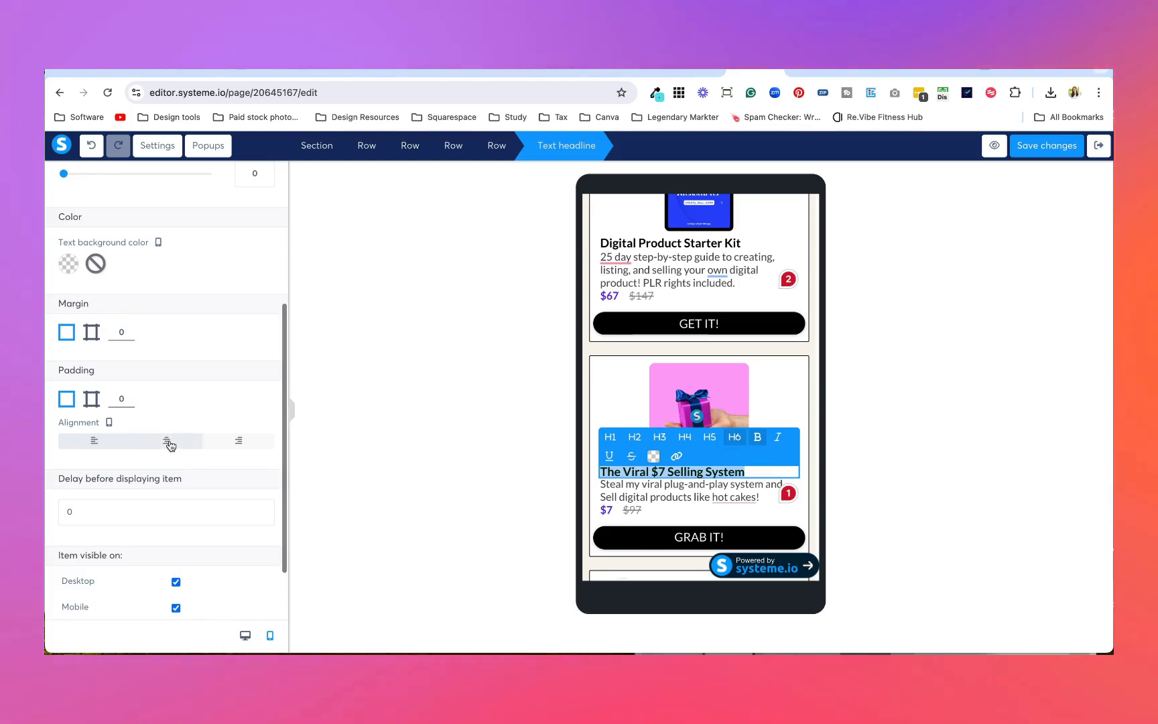
# Centre-align the description and the price text of The Viral $7 Selling System in the mobile version.
pyautogui.click(690, 489)
pyautogui.tripleClick(690, 490)
pyautogui.scroll(-3, 176, 465)
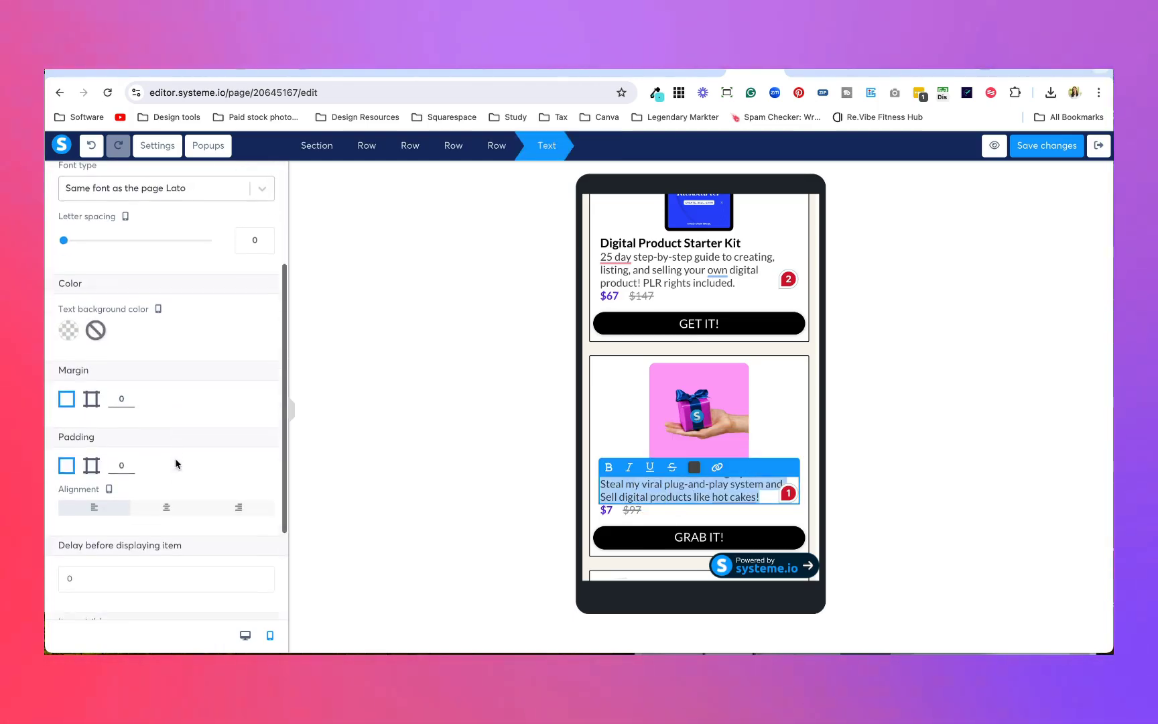
pyautogui.click(166, 520)
pyautogui.press('Escape')
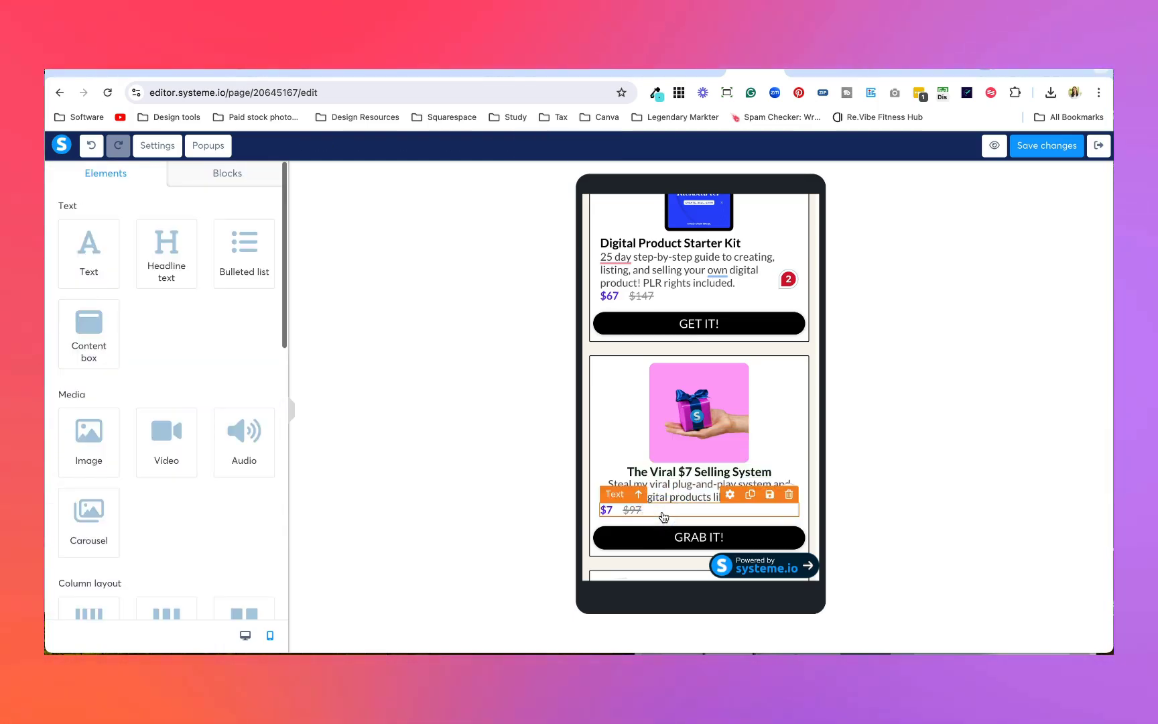
pyautogui.tripleClick(663, 516)
pyautogui.scroll(-3, 174, 448)
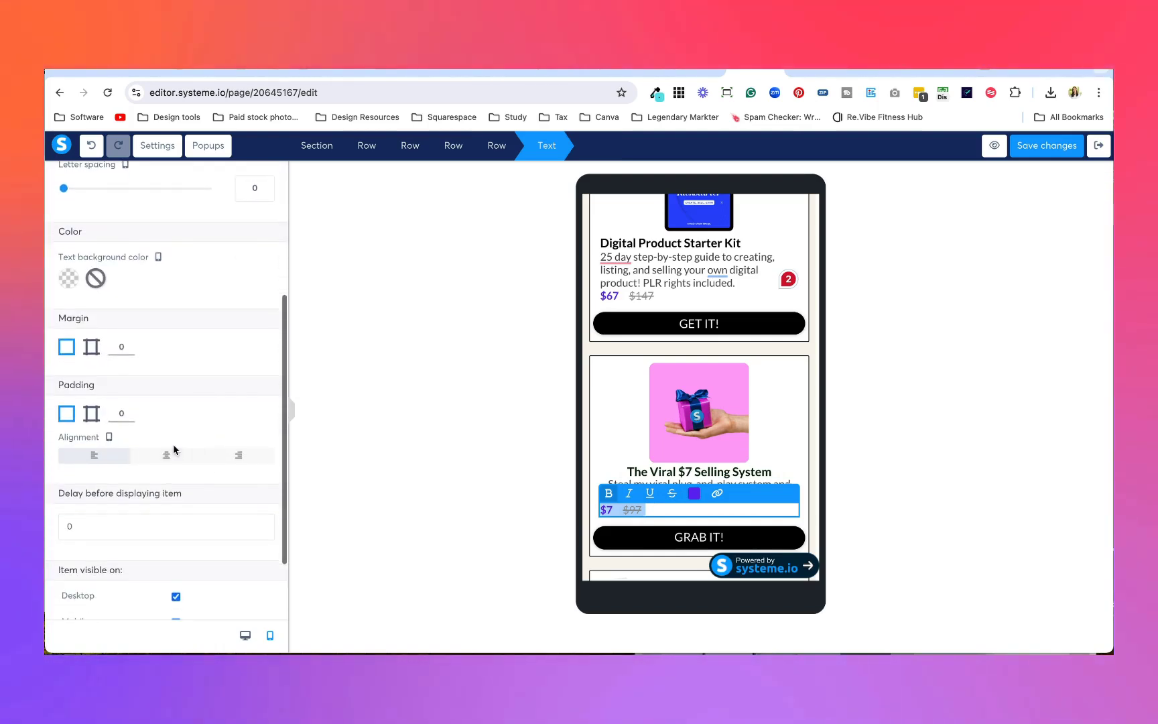
pyautogui.click(174, 448)
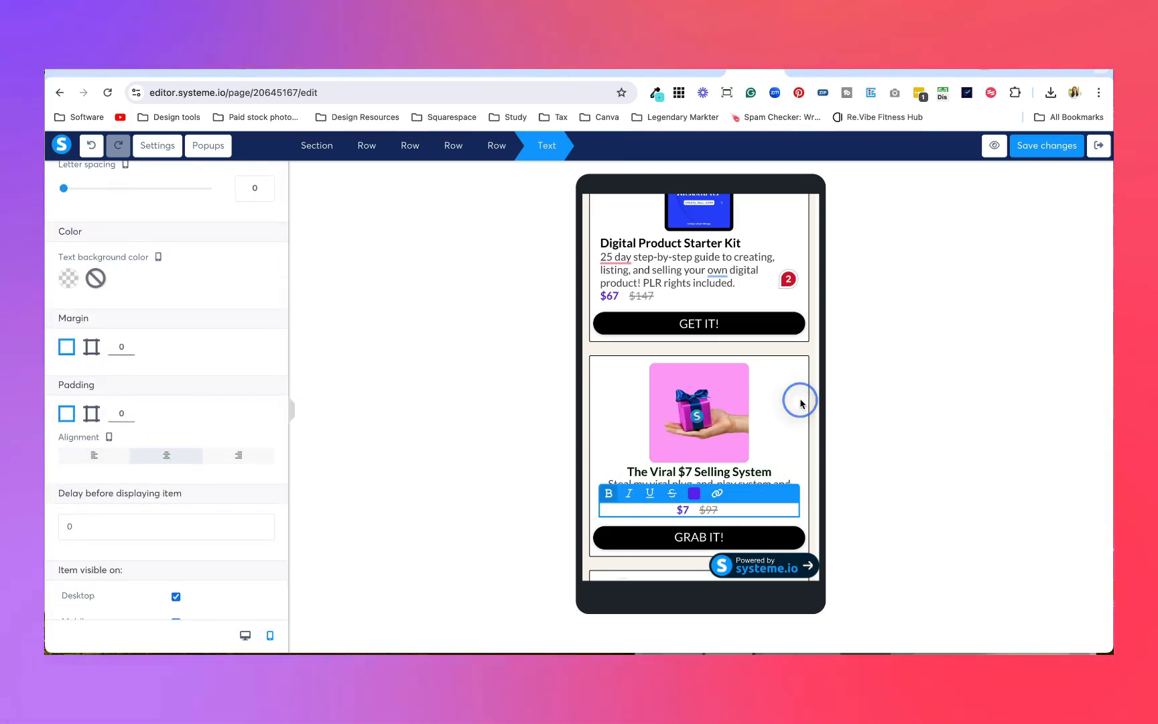
pyautogui.press('Escape')
# Centre-align the Digital Product Starter Kit headline in the mobile version.
pyautogui.scroll(3, 737, 402)
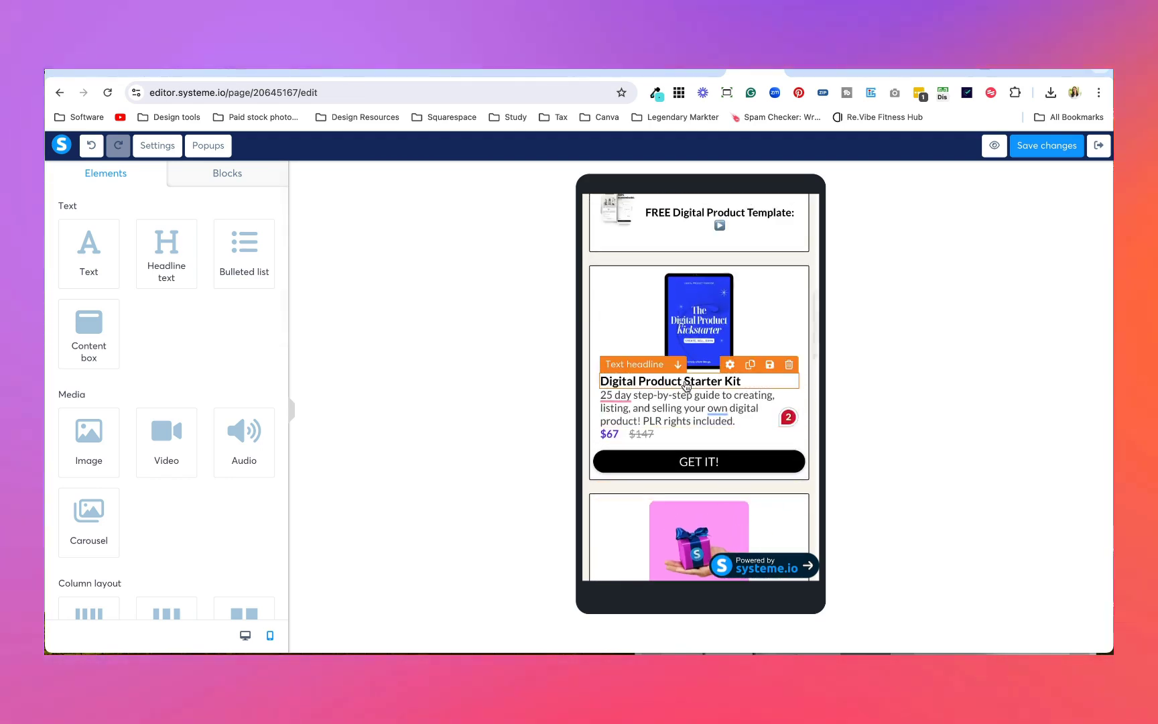
pyautogui.tripleClick(677, 380)
pyautogui.scroll(-3, 194, 439)
pyautogui.scroll(-1, 187, 446)
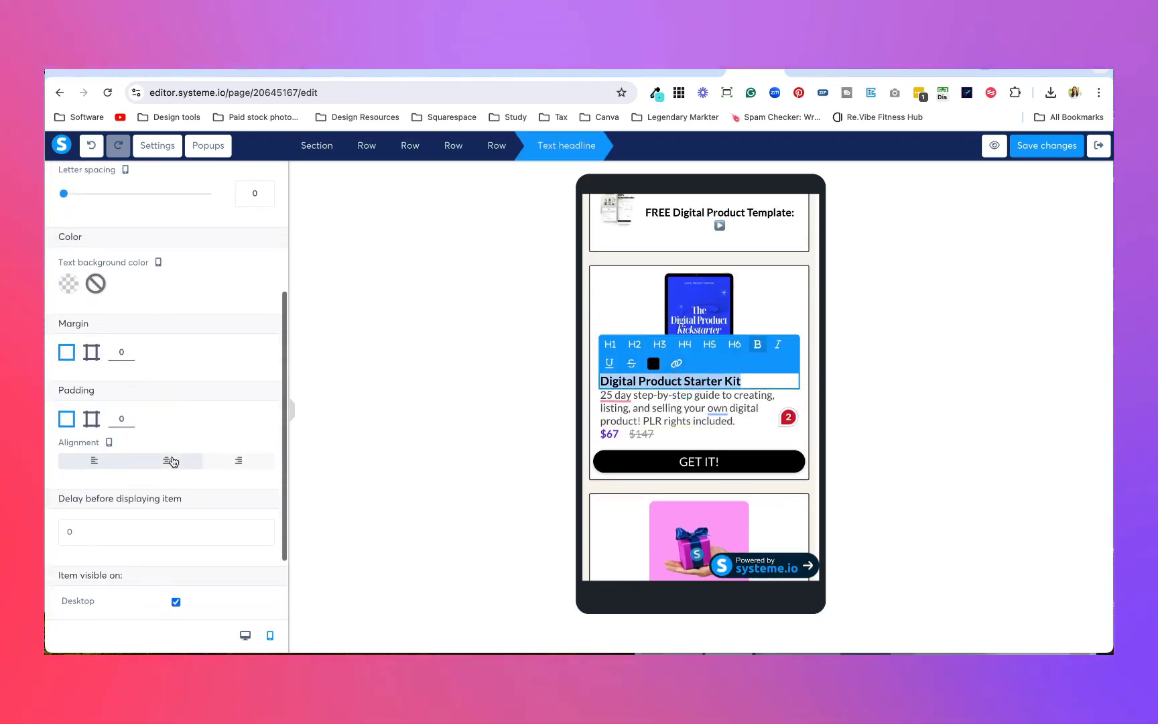
# Centre-align the description and the price text of the Digital Product Starter Kit in the mobile version.
pyautogui.tripleClick(670, 417)
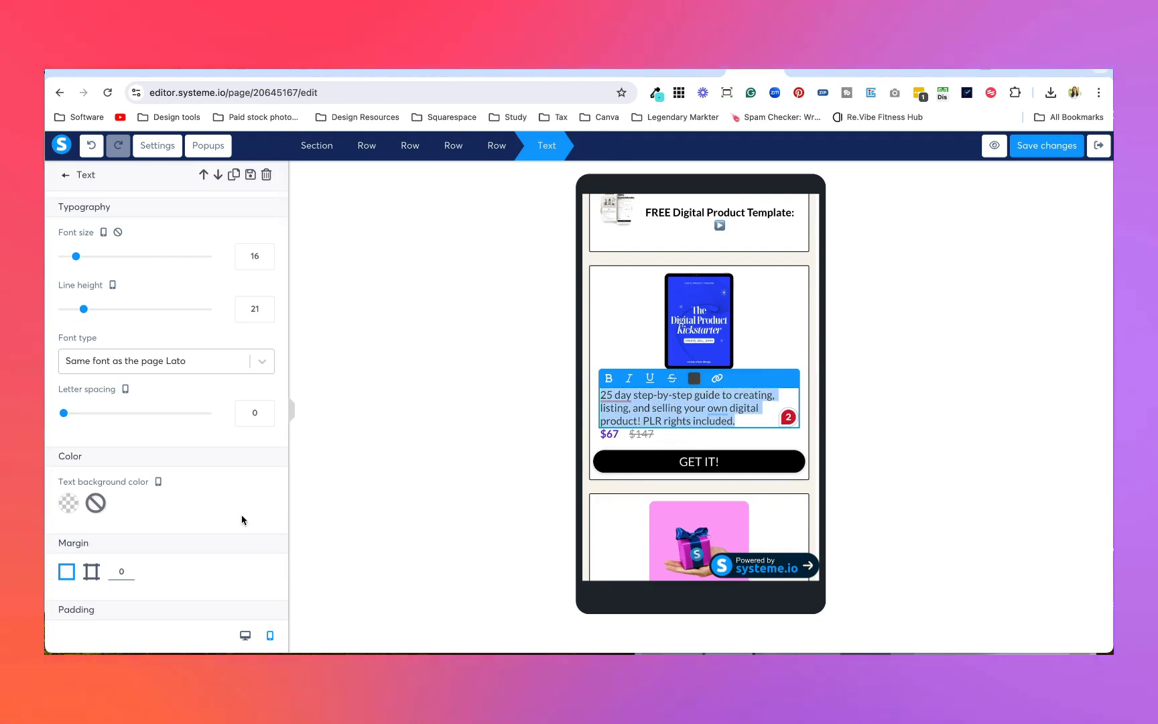
pyautogui.scroll(-5, 242, 520)
pyautogui.click(167, 491)
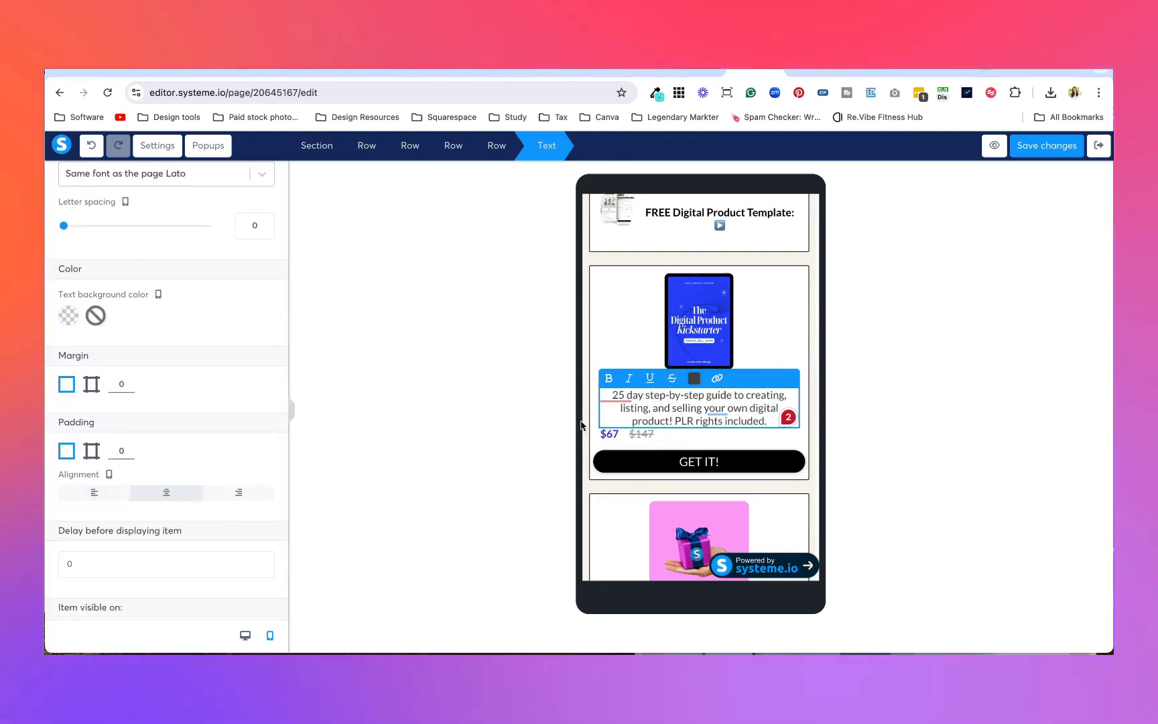
pyautogui.tripleClick(656, 434)
pyautogui.scroll(-5, 215, 481)
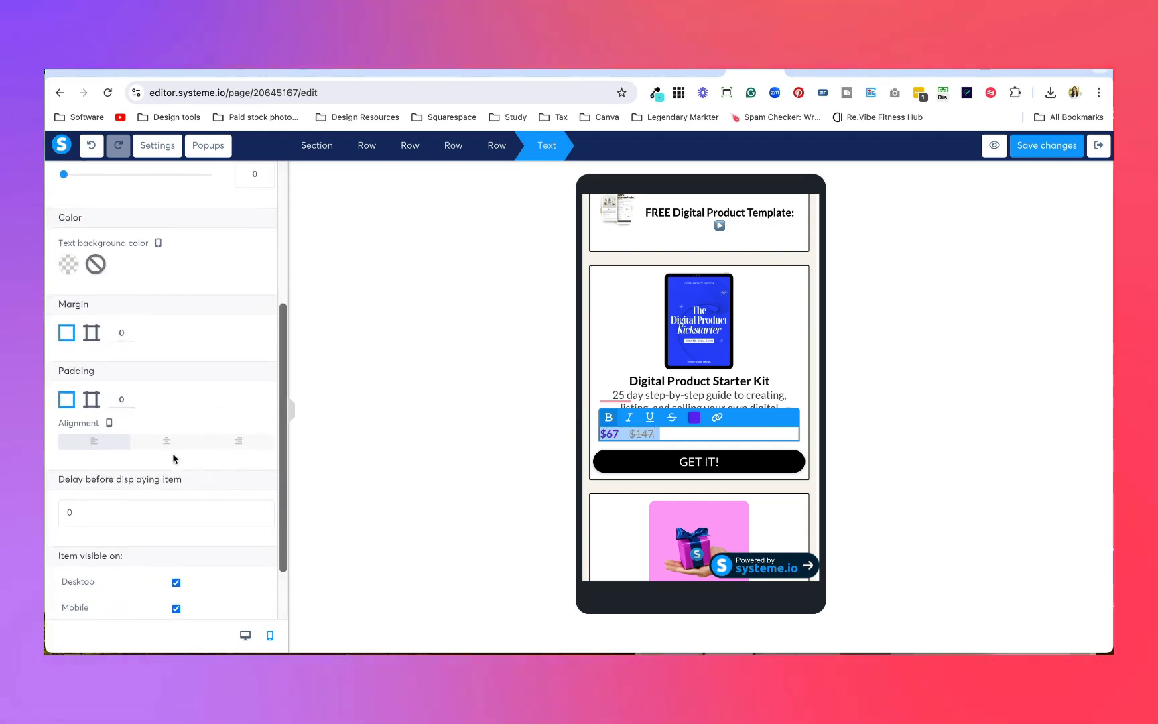
pyautogui.click(167, 443)
pyautogui.click(812, 496)
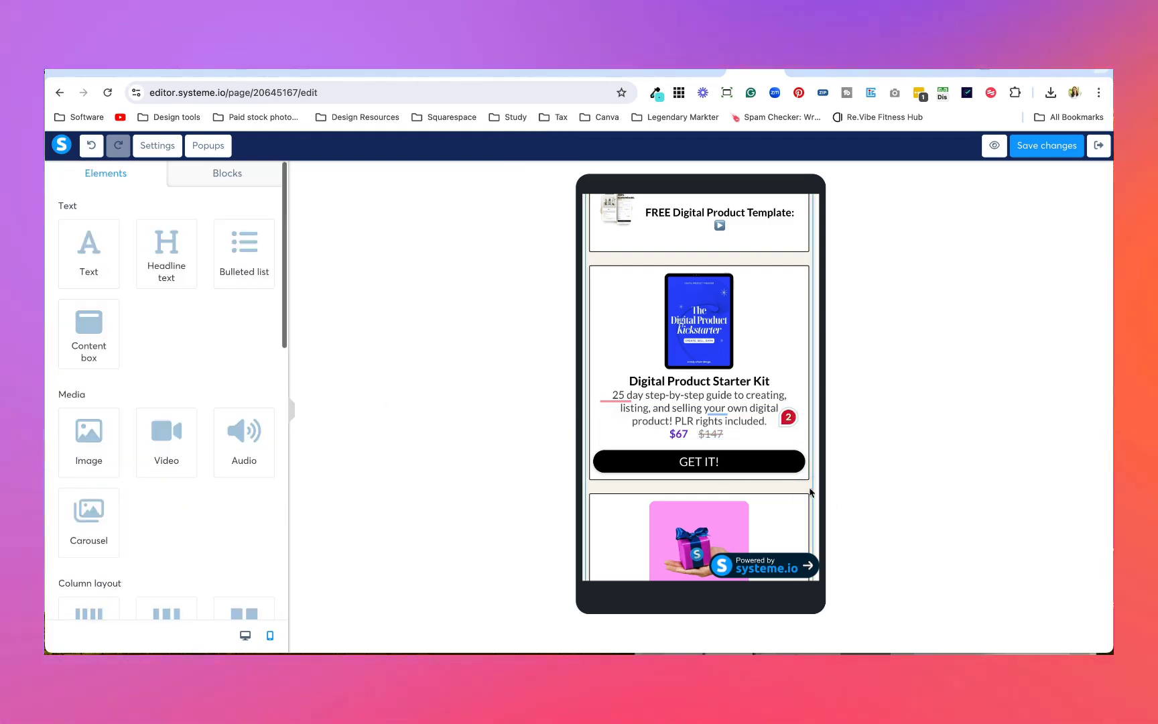
# Review the mobile version of the page from the profile header down to the footer.
pyautogui.scroll(2, 764, 407)
pyautogui.scroll(3, 764, 407)
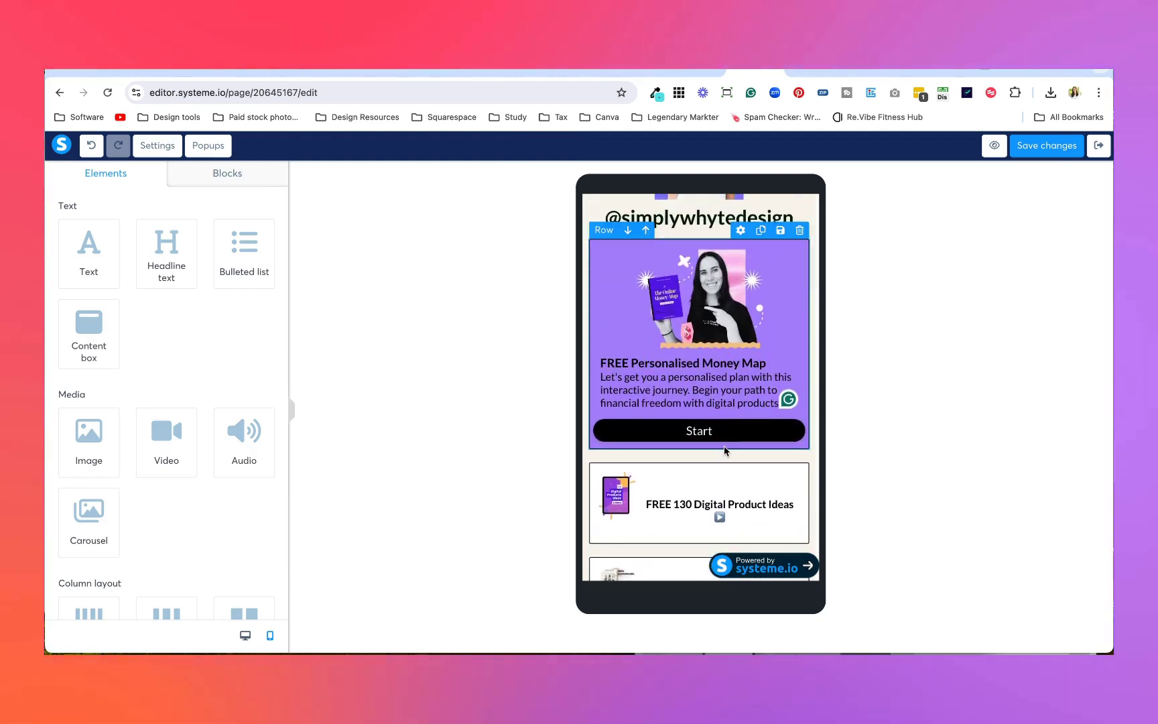
pyautogui.scroll(3, 721, 422)
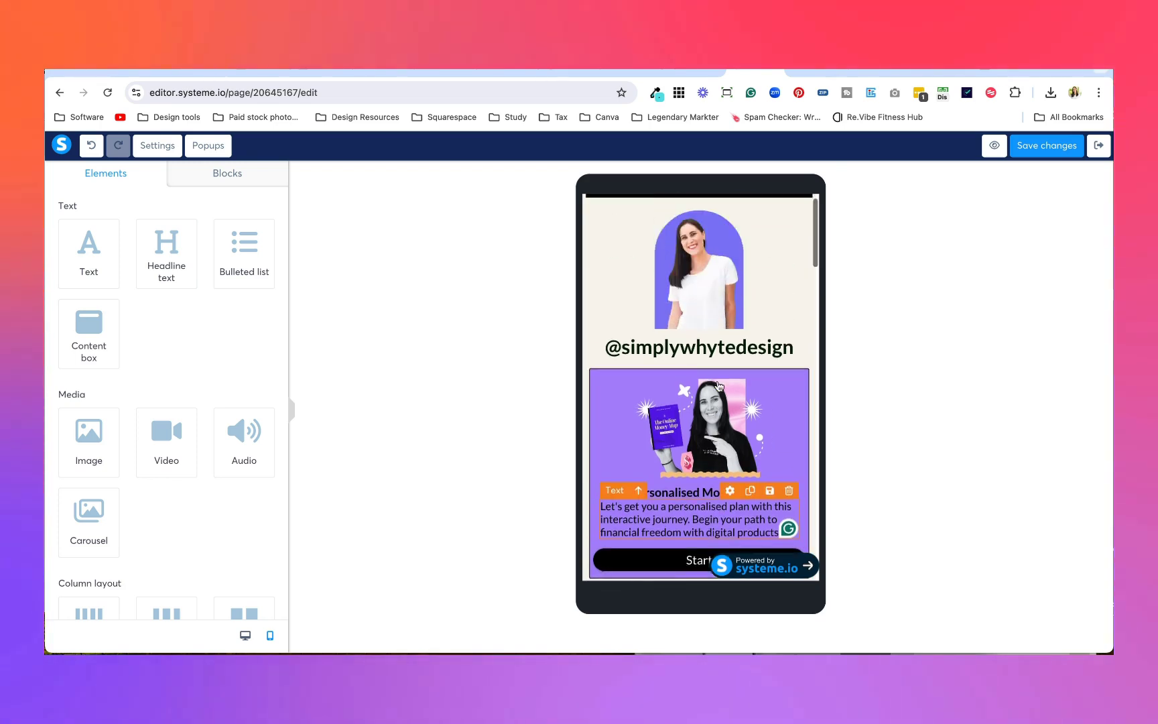
pyautogui.scroll(-15, 719, 385)
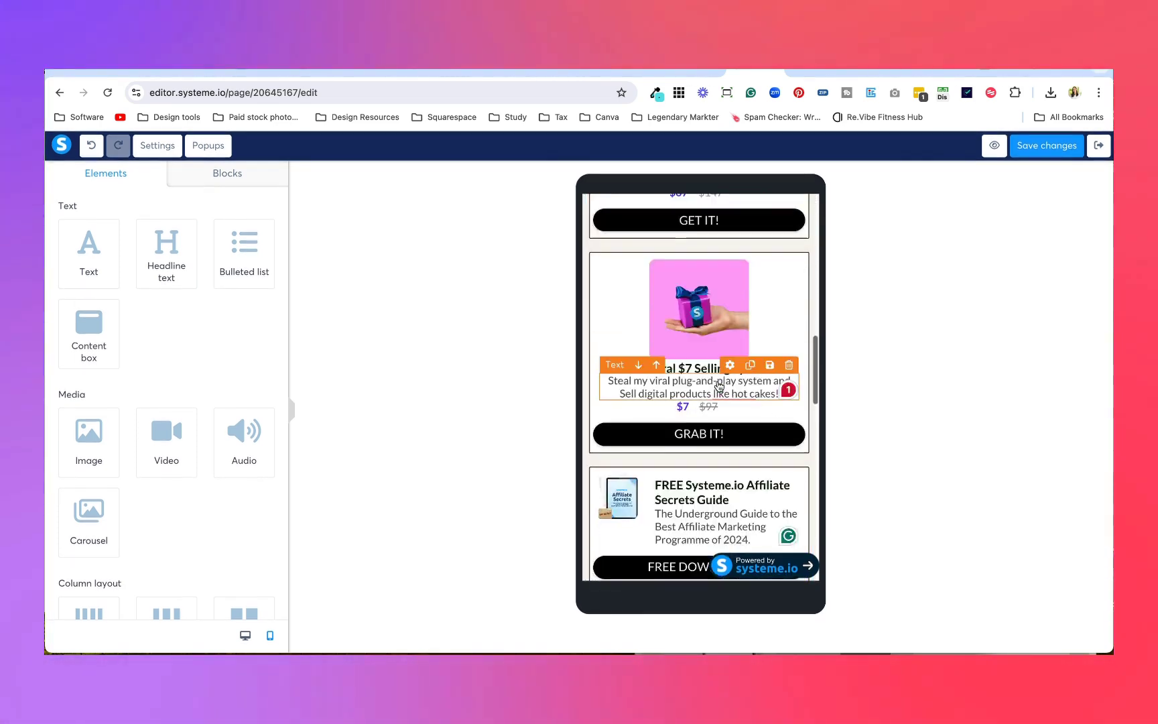
pyautogui.scroll(-10, 719, 386)
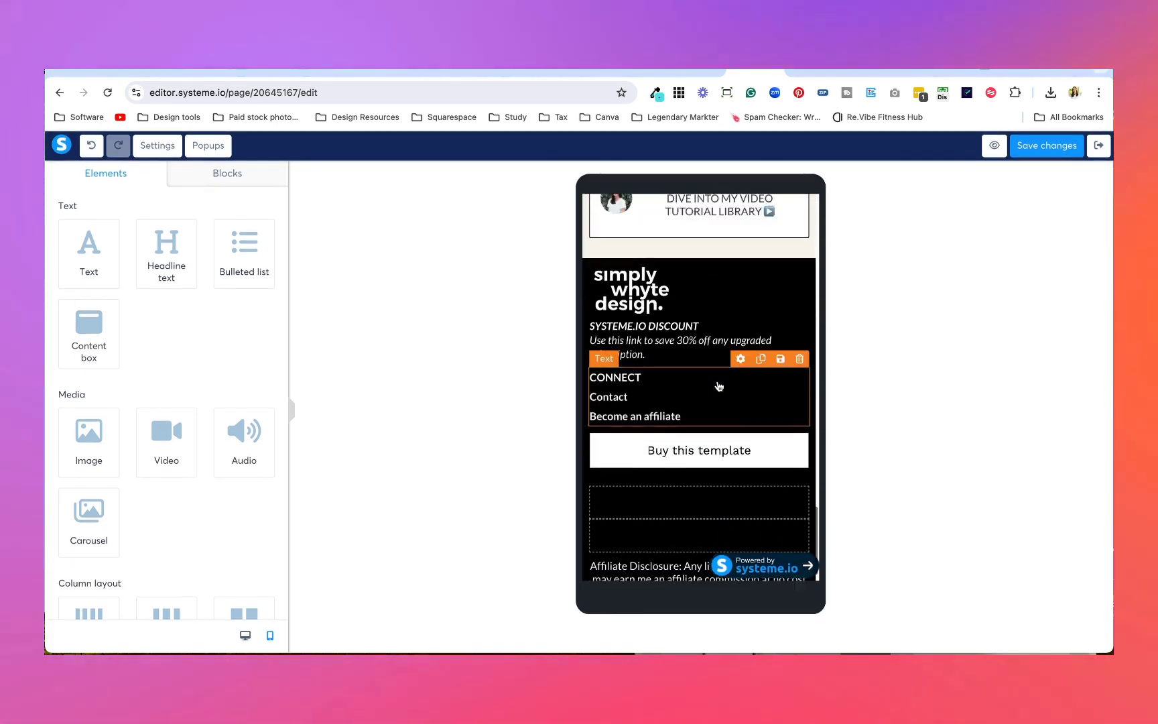
pyautogui.scroll(20, 719, 385)
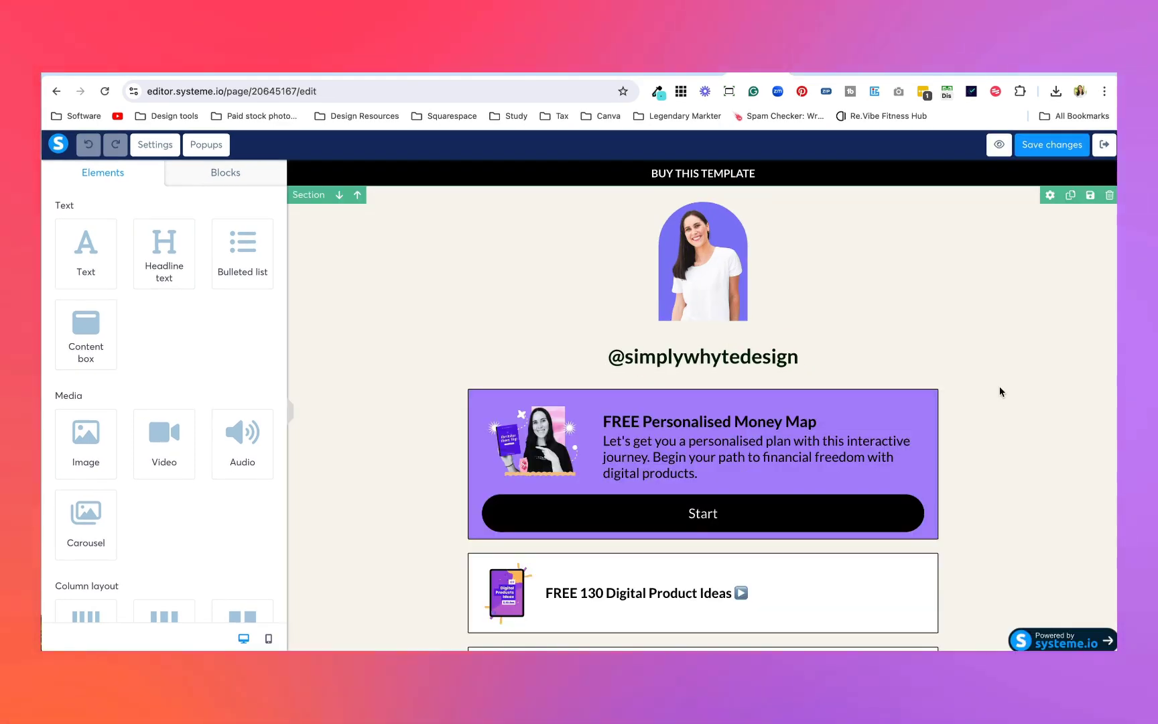
# Look through the whole page in the desktop version, check the mobile version down to the footer, and return to desktop.
pyautogui.scroll(-4, 998, 392)
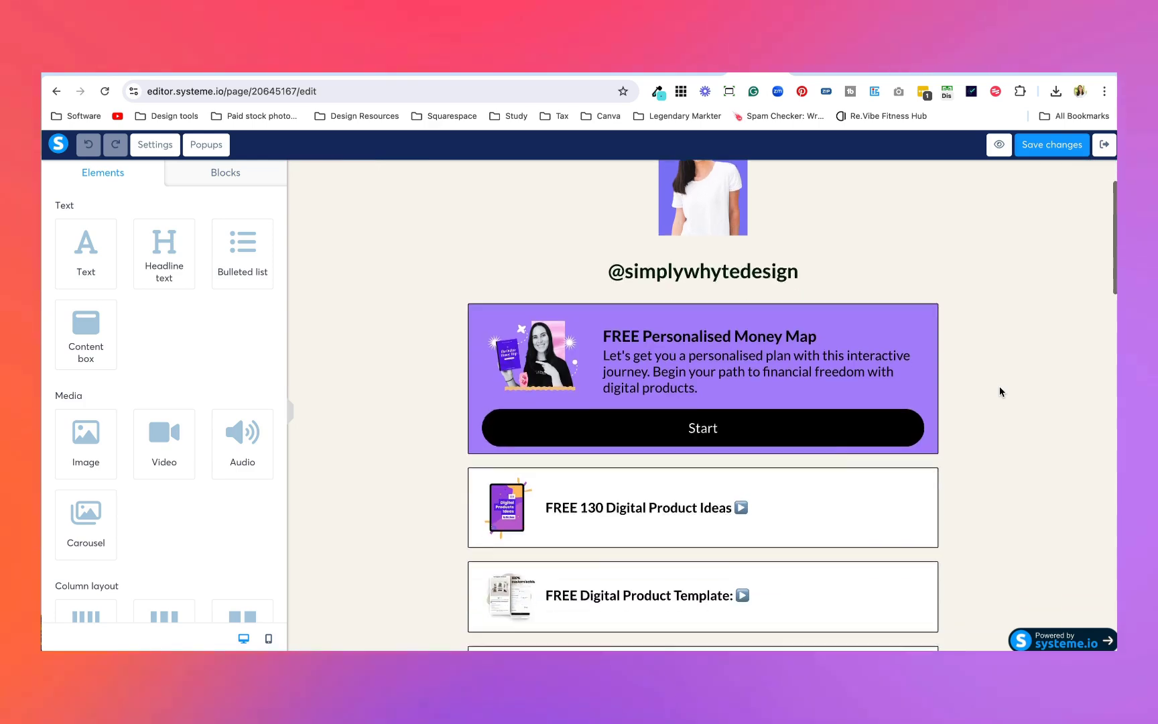
pyautogui.scroll(-10, 999, 391)
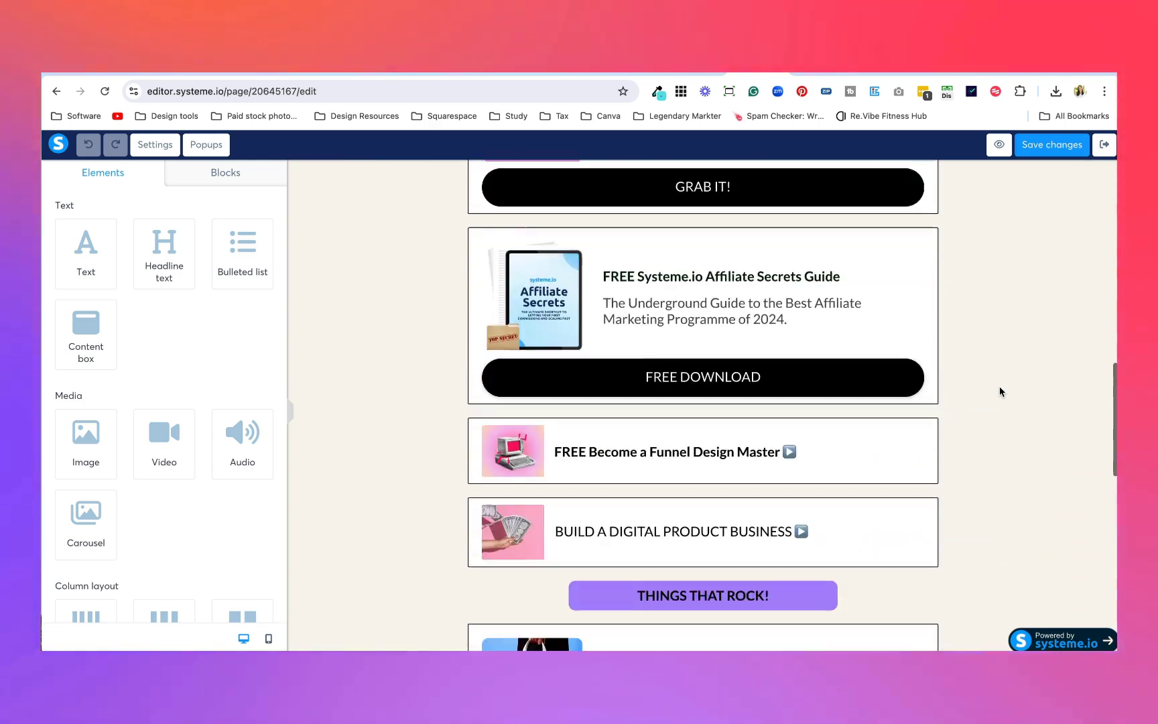
pyautogui.scroll(-10, 999, 392)
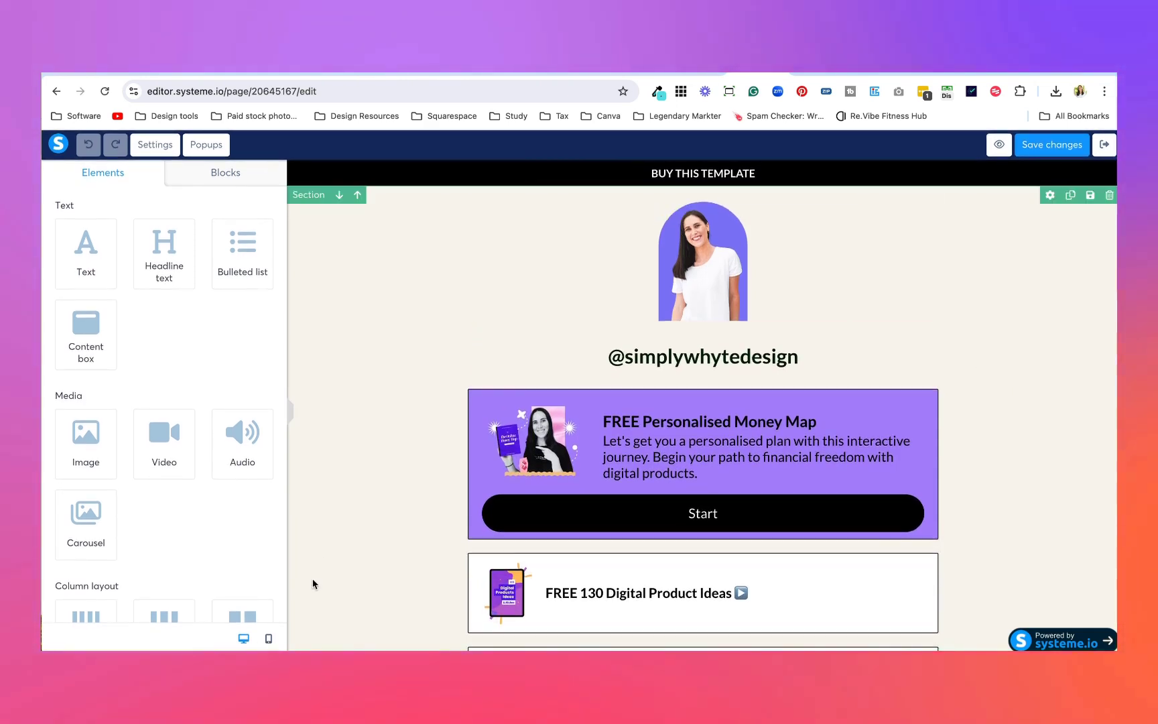
pyautogui.click(269, 641)
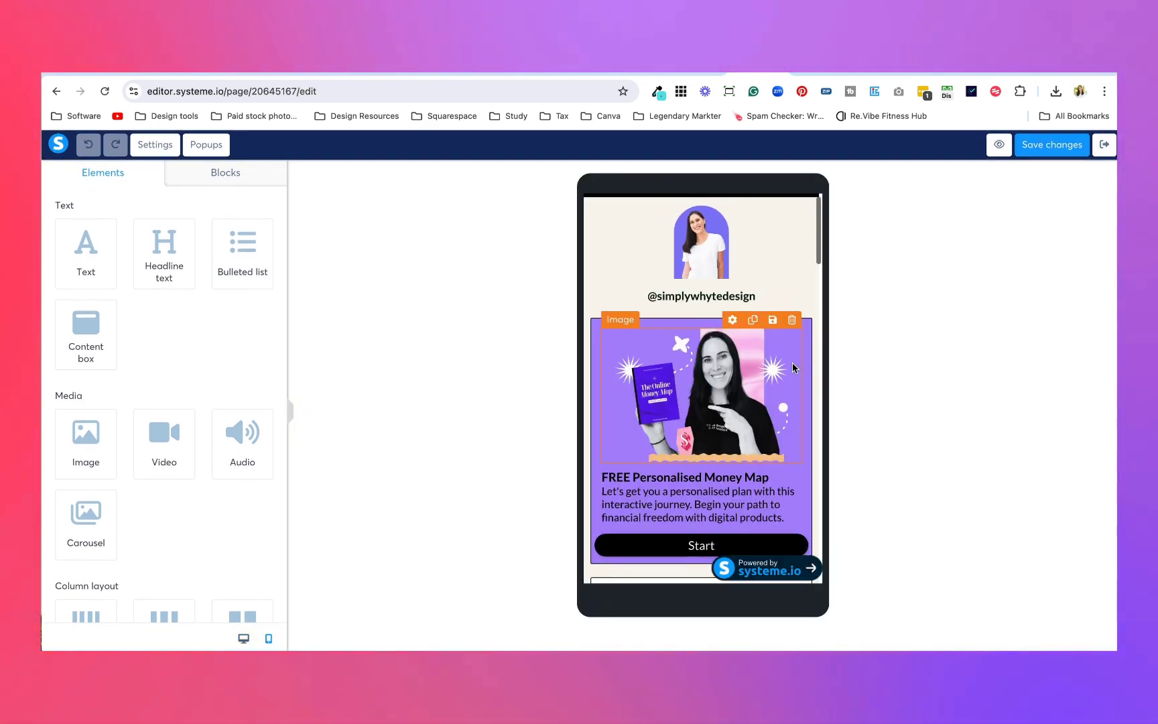
pyautogui.scroll(-3, 793, 367)
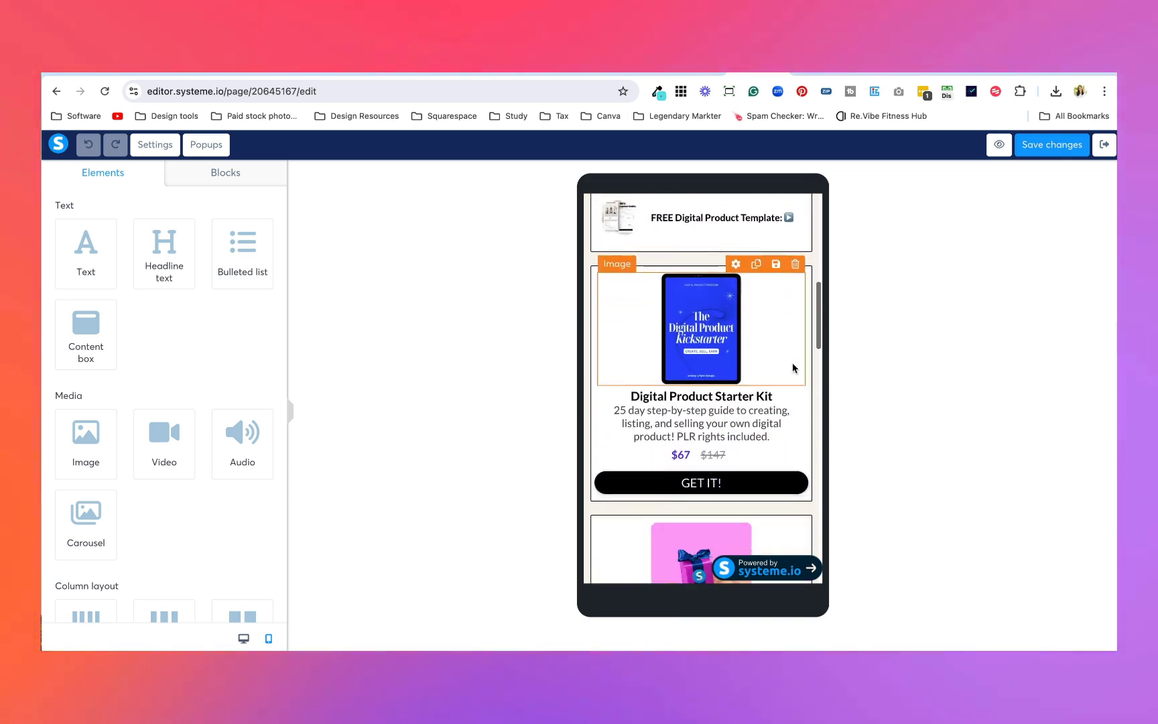
pyautogui.scroll(-1, 792, 367)
pyautogui.scroll(-6, 792, 367)
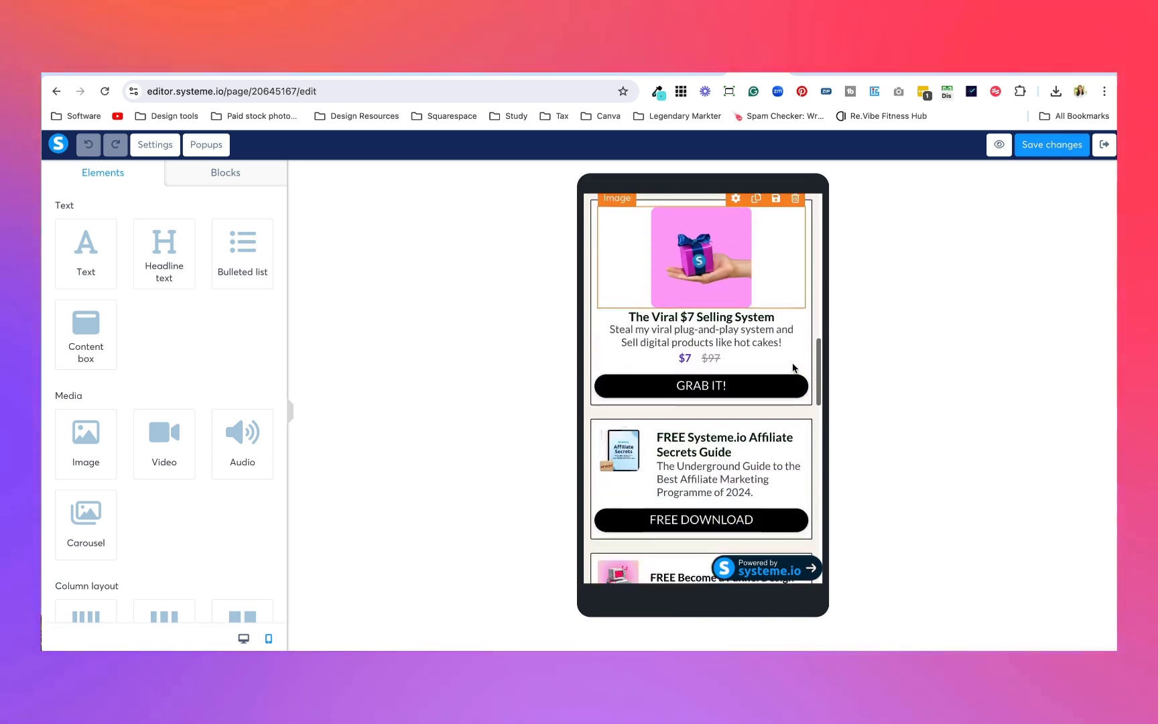
pyautogui.scroll(-6, 793, 367)
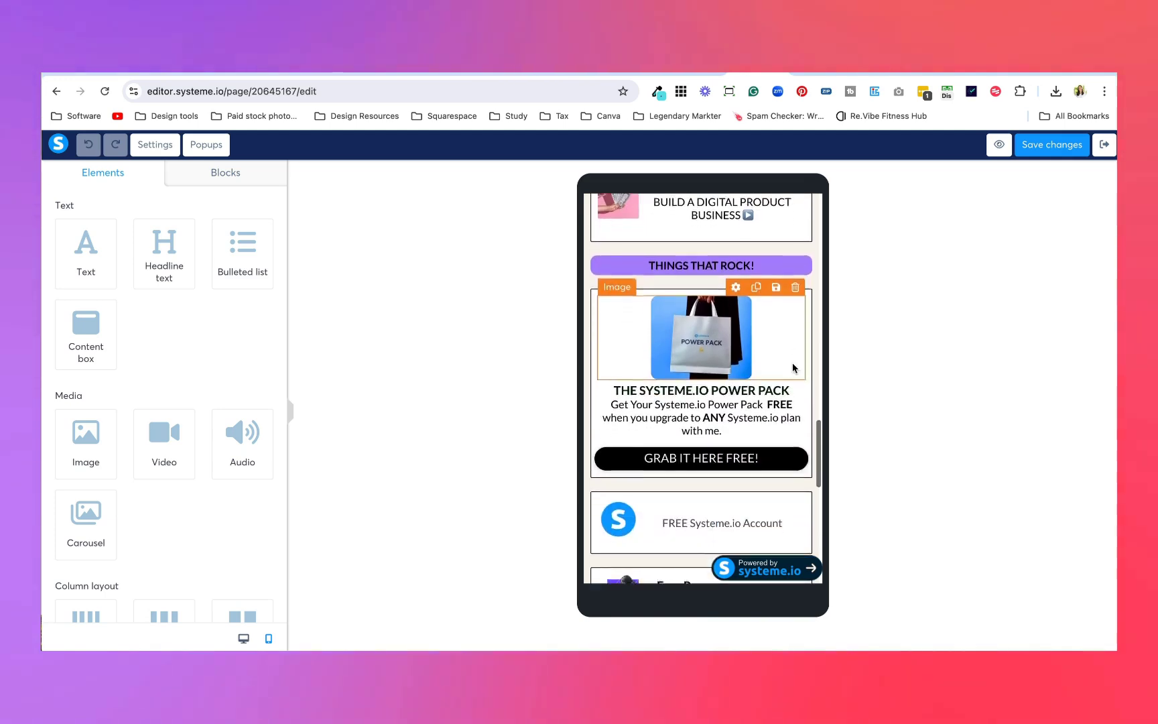
pyautogui.scroll(-3, 792, 367)
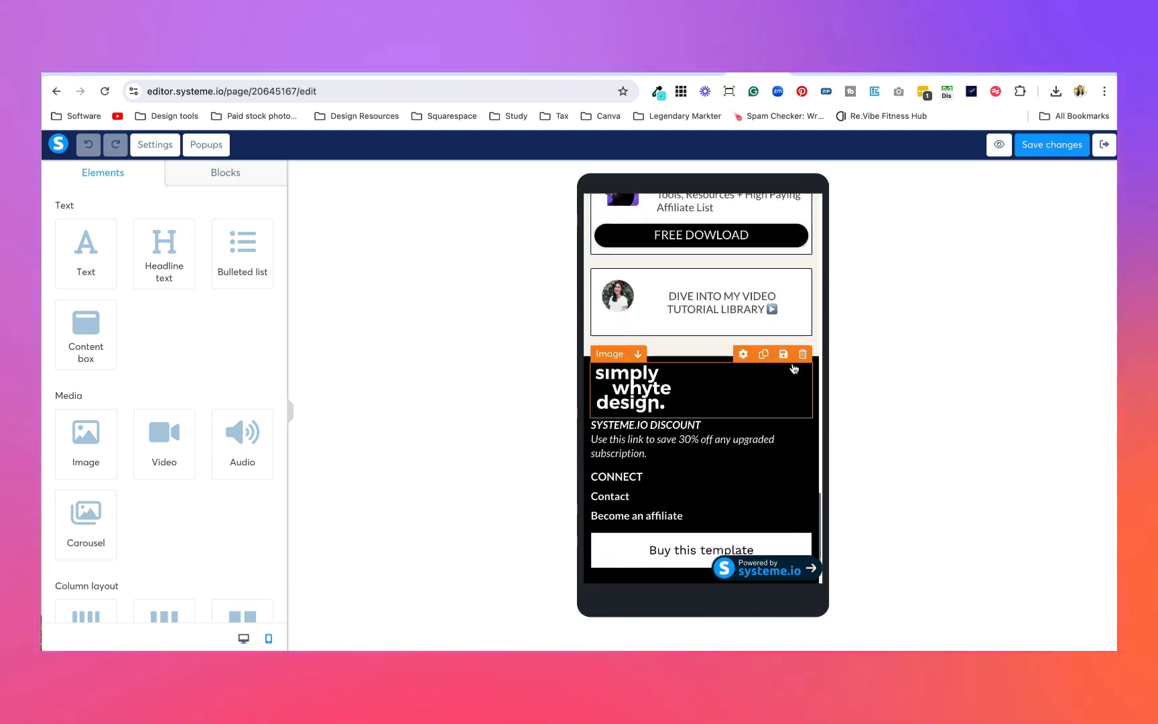
pyautogui.scroll(15, 792, 367)
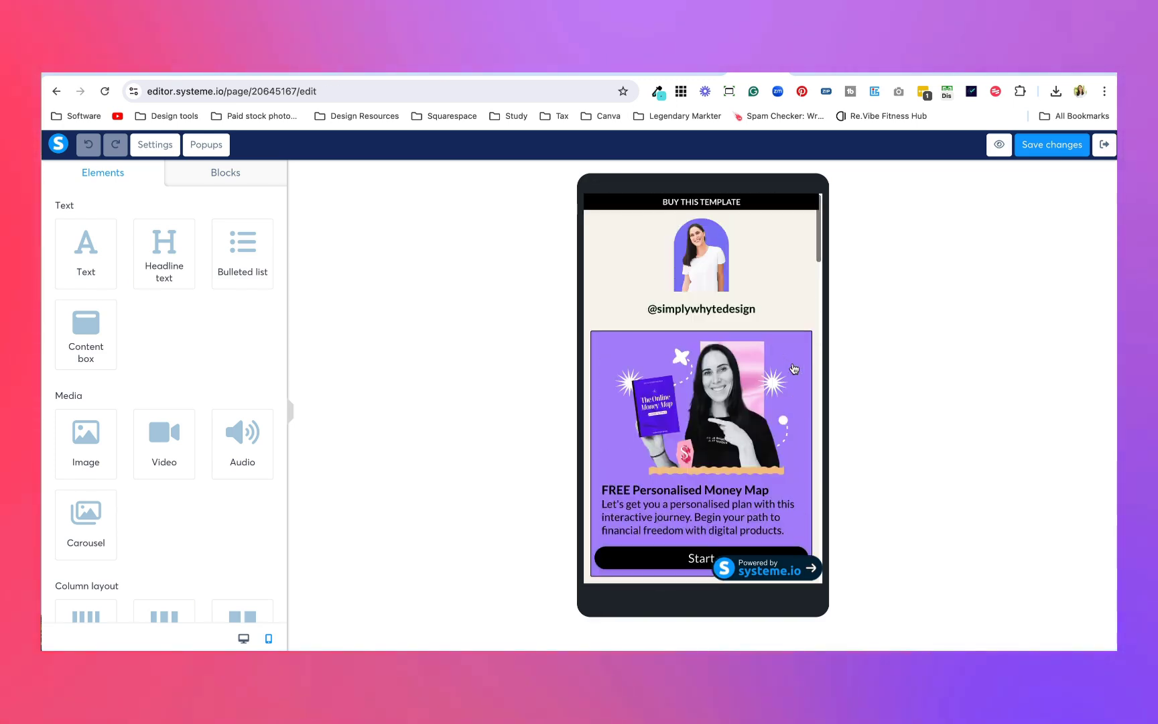
pyautogui.click(243, 638)
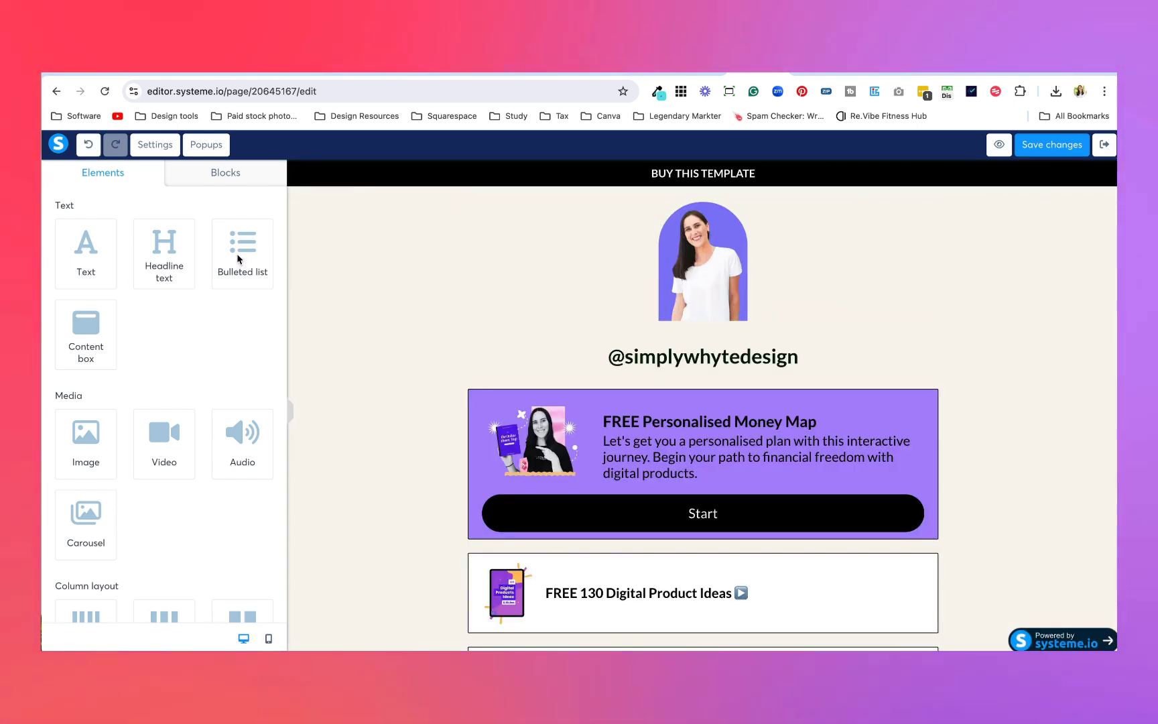
# Examine the Search Engine Optimization title, description and keywords in the page settings.
pyautogui.click(151, 151)
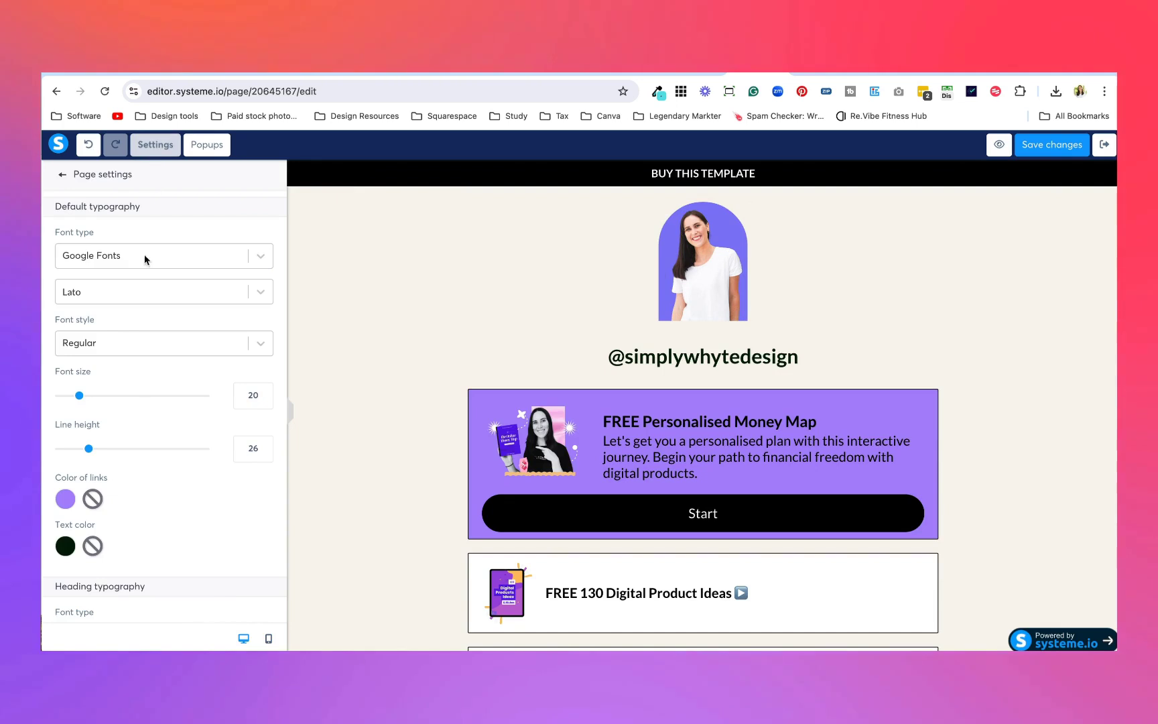
pyautogui.scroll(-5, 129, 395)
pyautogui.scroll(-3, 127, 391)
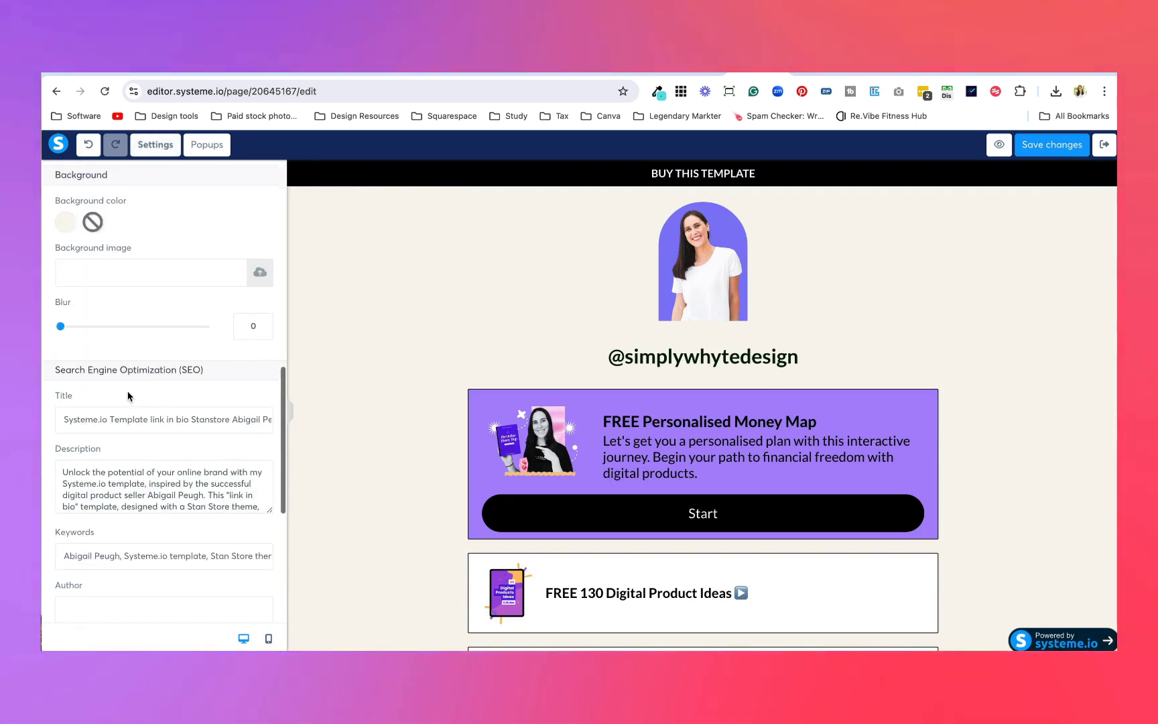
pyautogui.moveTo(62, 363); pyautogui.dragTo(290, 364)
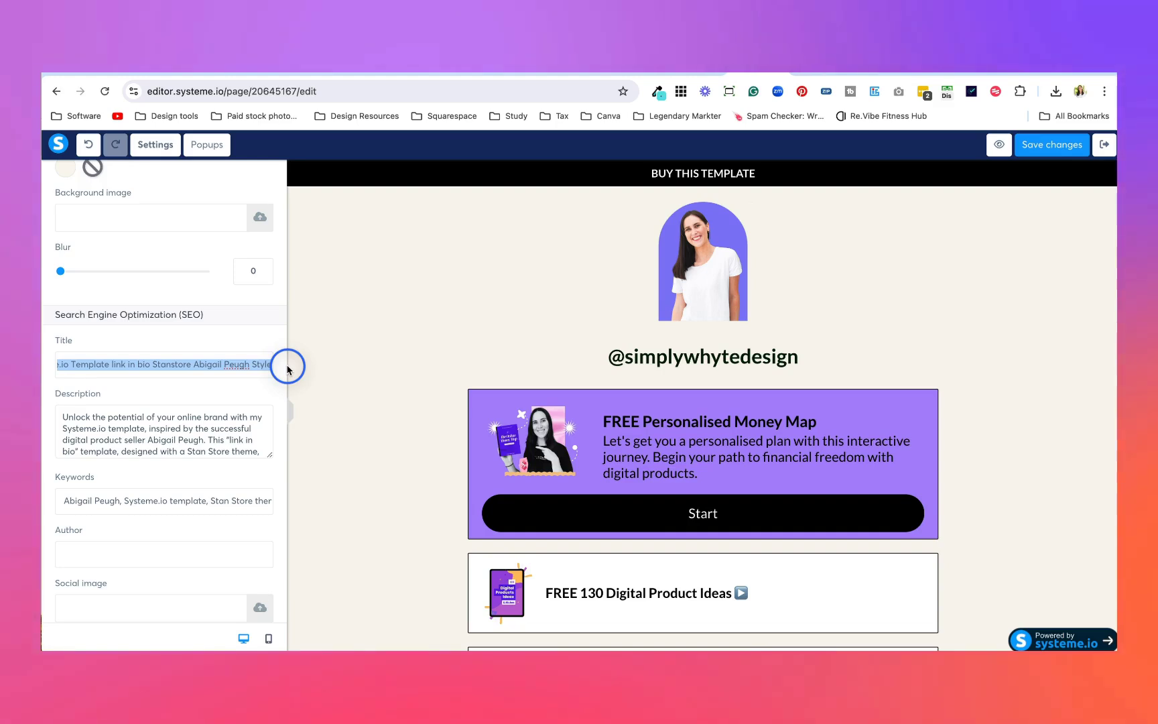
pyautogui.moveTo(76, 427); pyautogui.dragTo(205, 456)
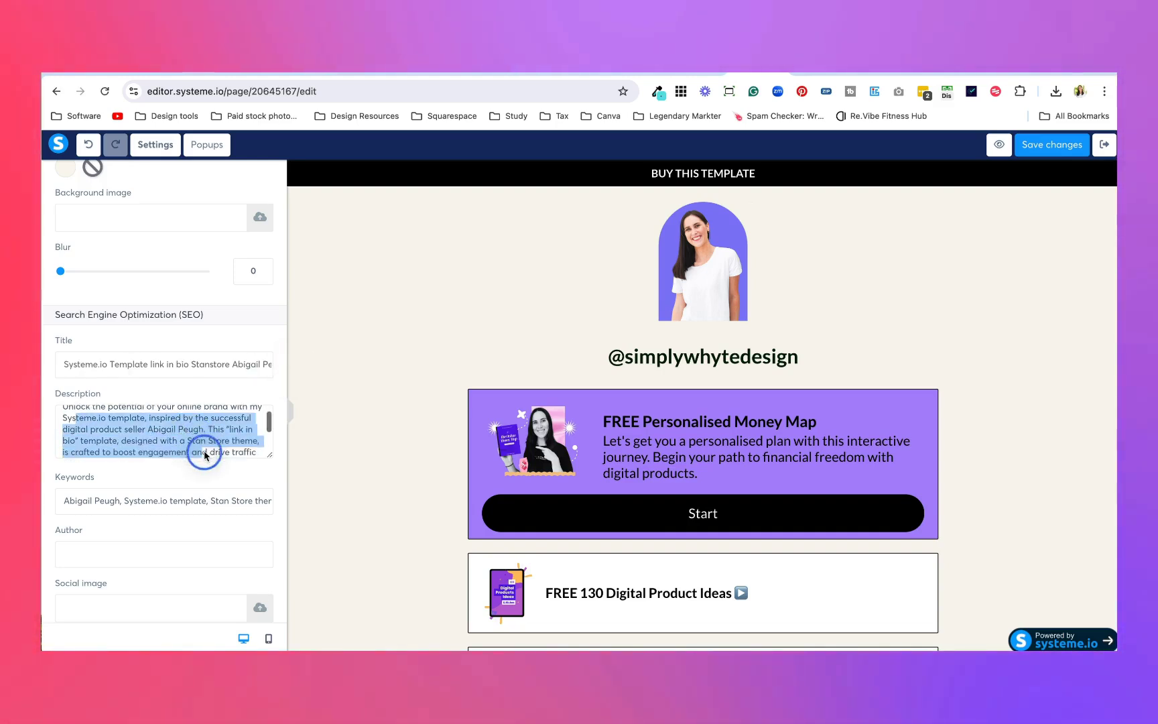
pyautogui.moveTo(77, 500); pyautogui.dragTo(242, 504)
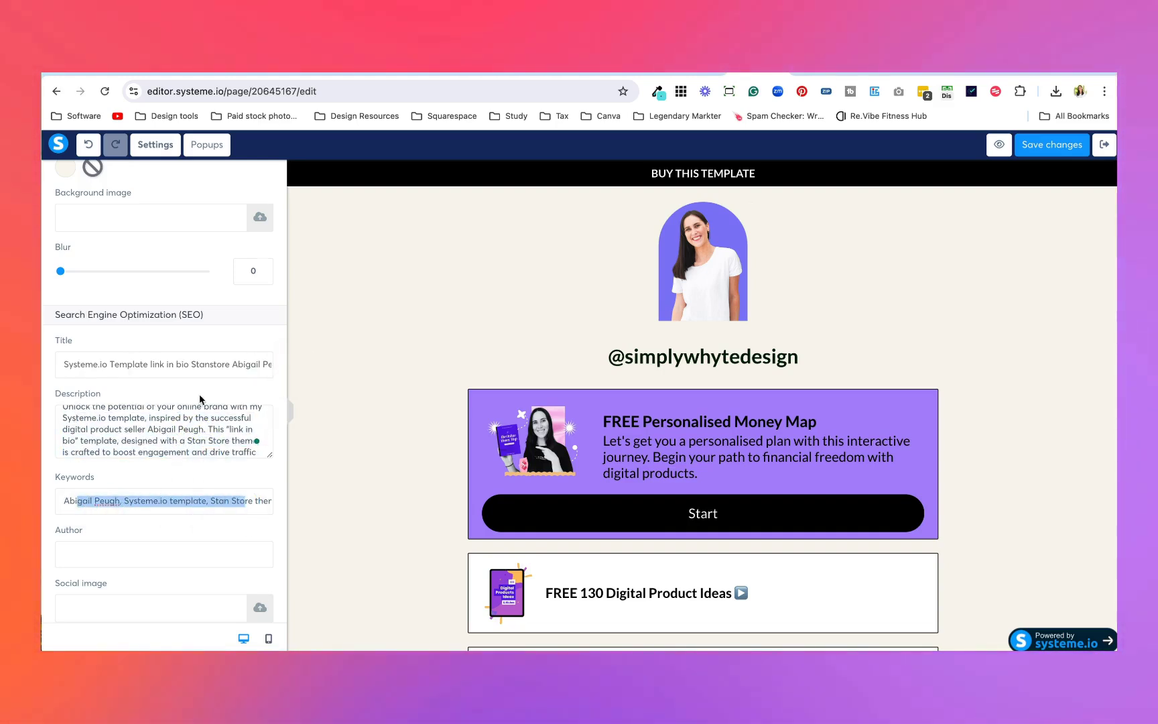
pyautogui.scroll(15, 199, 399)
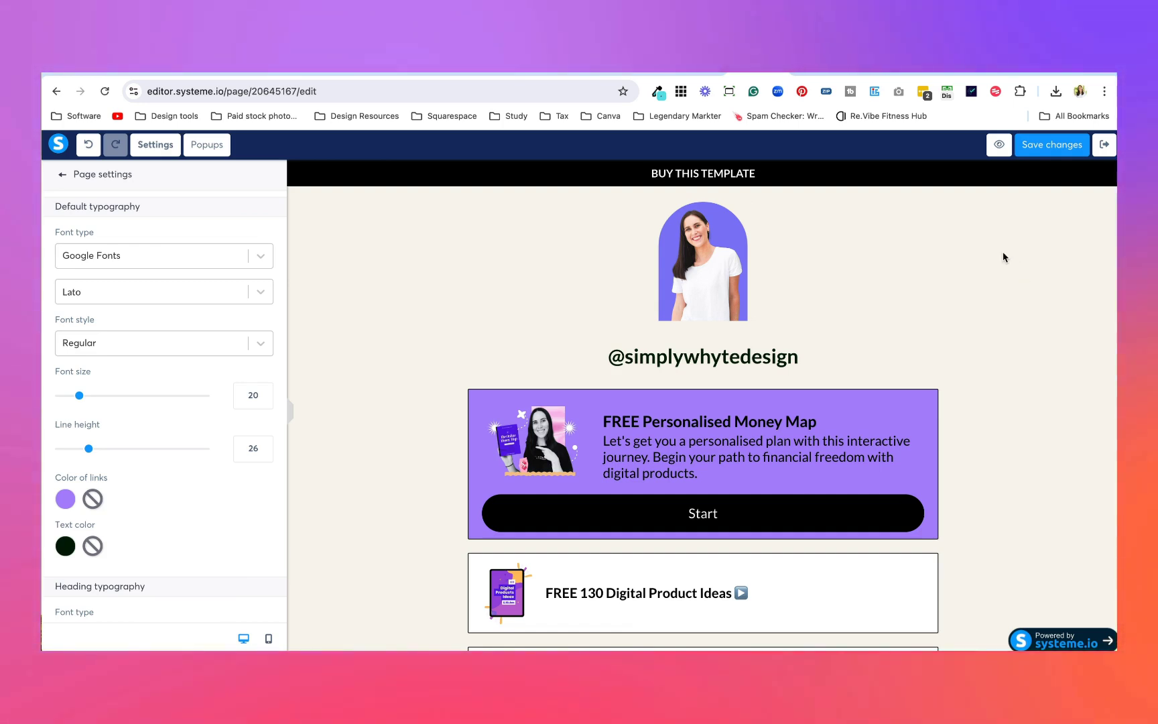
# Leave the page editor for the funnel's step configuration and select the page's whole URL path.
pyautogui.click(1103, 149)
pyautogui.click(625, 282)
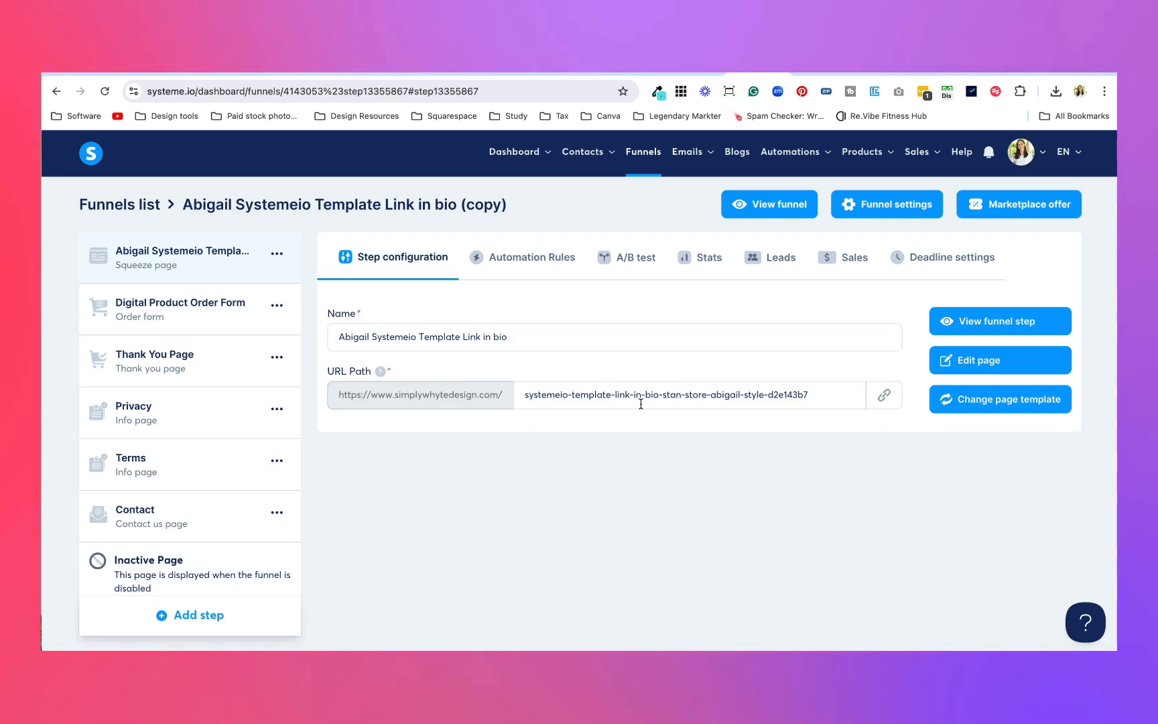
pyautogui.moveTo(822, 396); pyautogui.dragTo(551, 374)
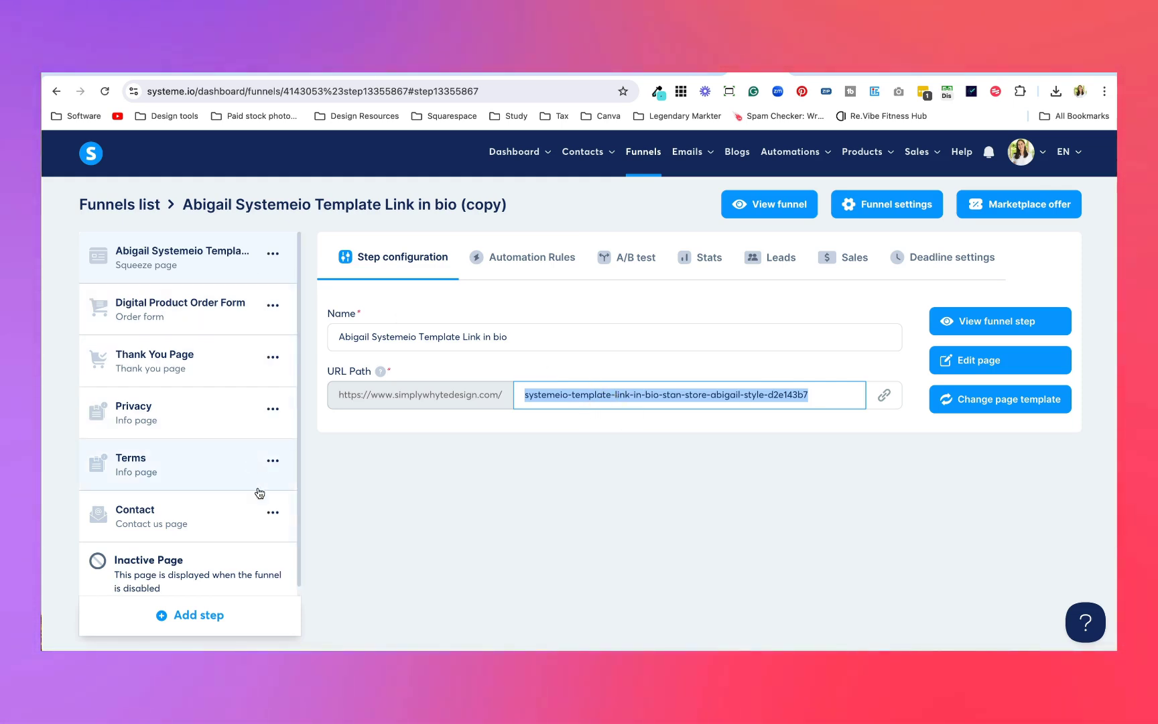
pyautogui.click(822, 395)
pyautogui.moveTo(822, 395); pyautogui.dragTo(532, 374)
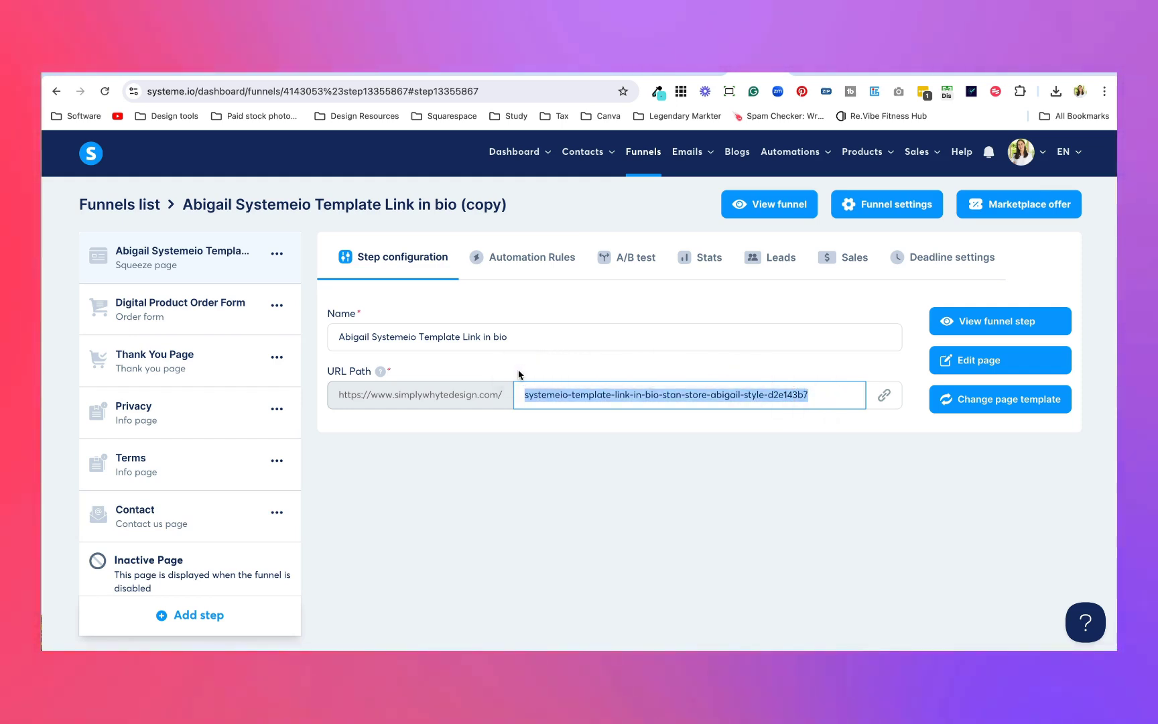
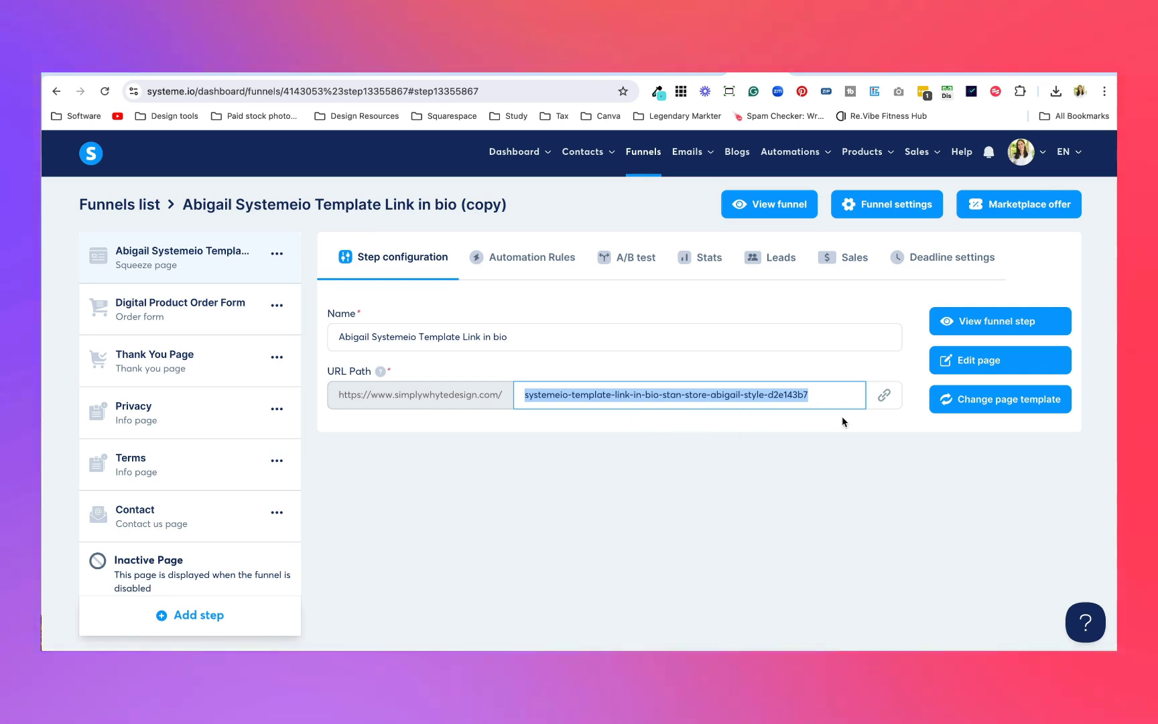
# Copy the Privacy page's URL and open the link-in-bio squeeze page for editing.
pyautogui.click(189, 416)
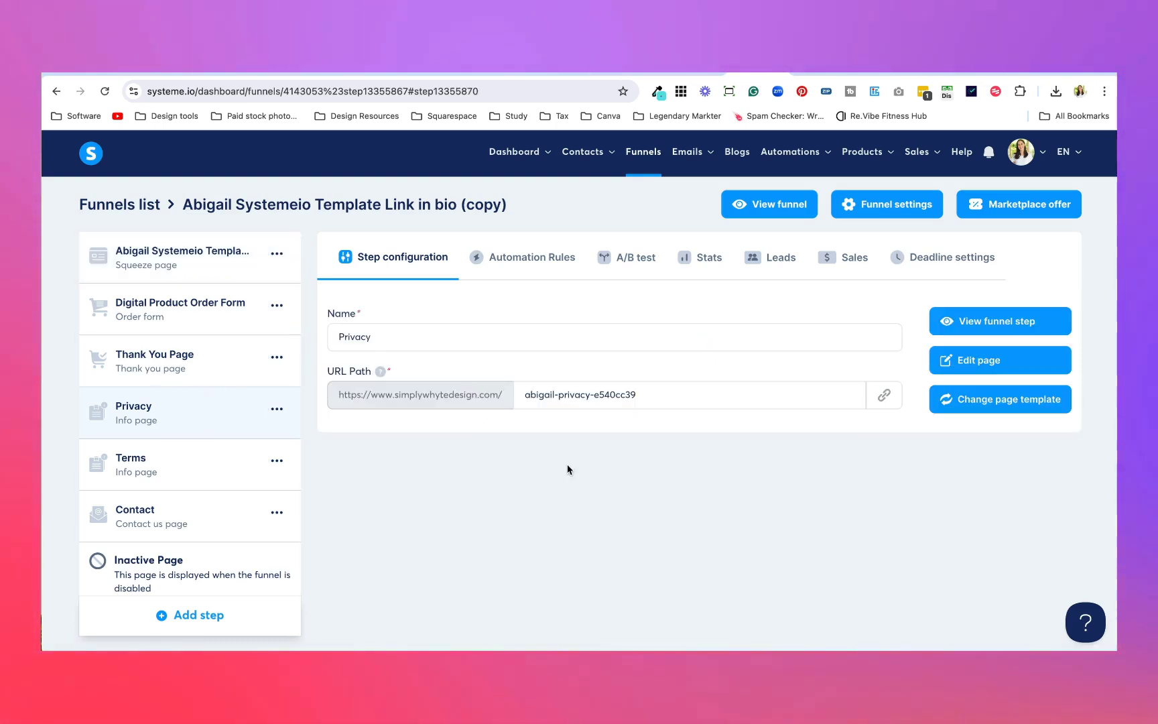
pyautogui.click(884, 398)
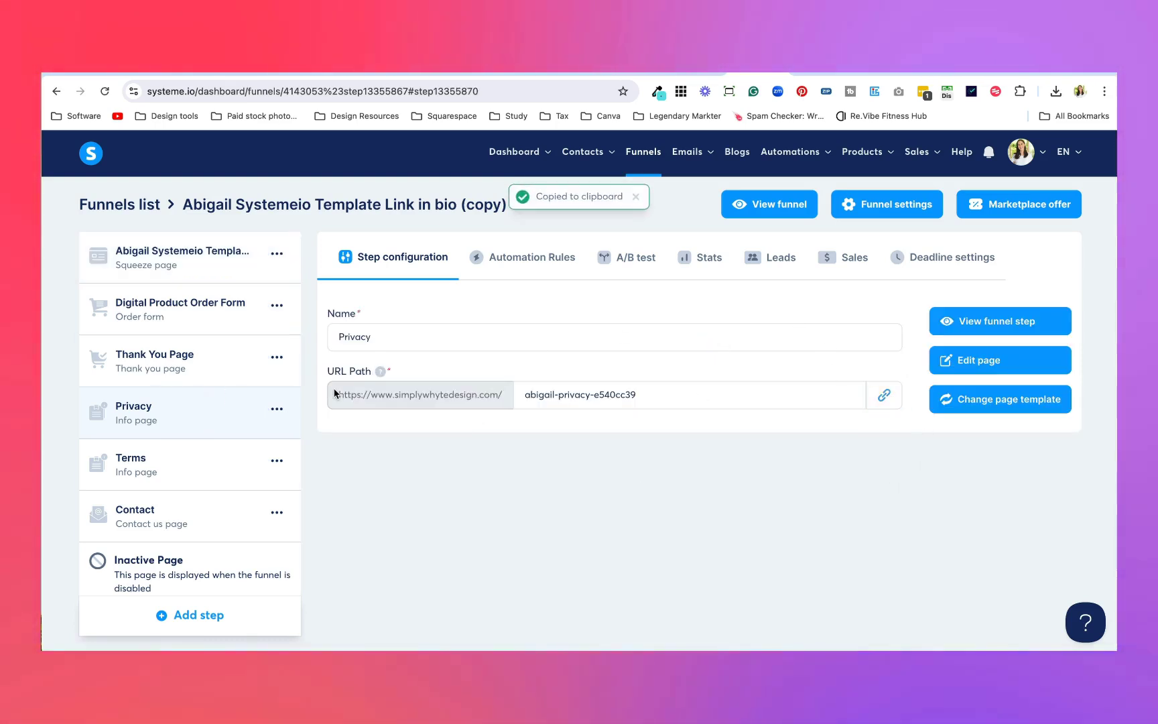
pyautogui.click(246, 251)
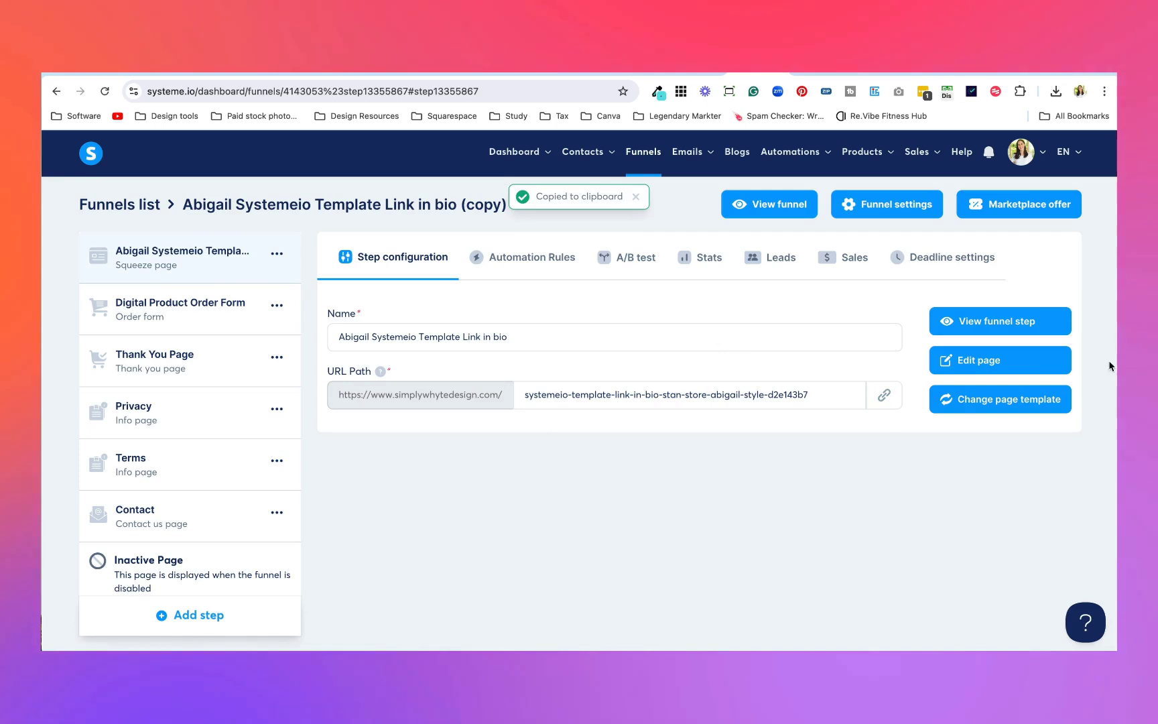
pyautogui.click(1044, 364)
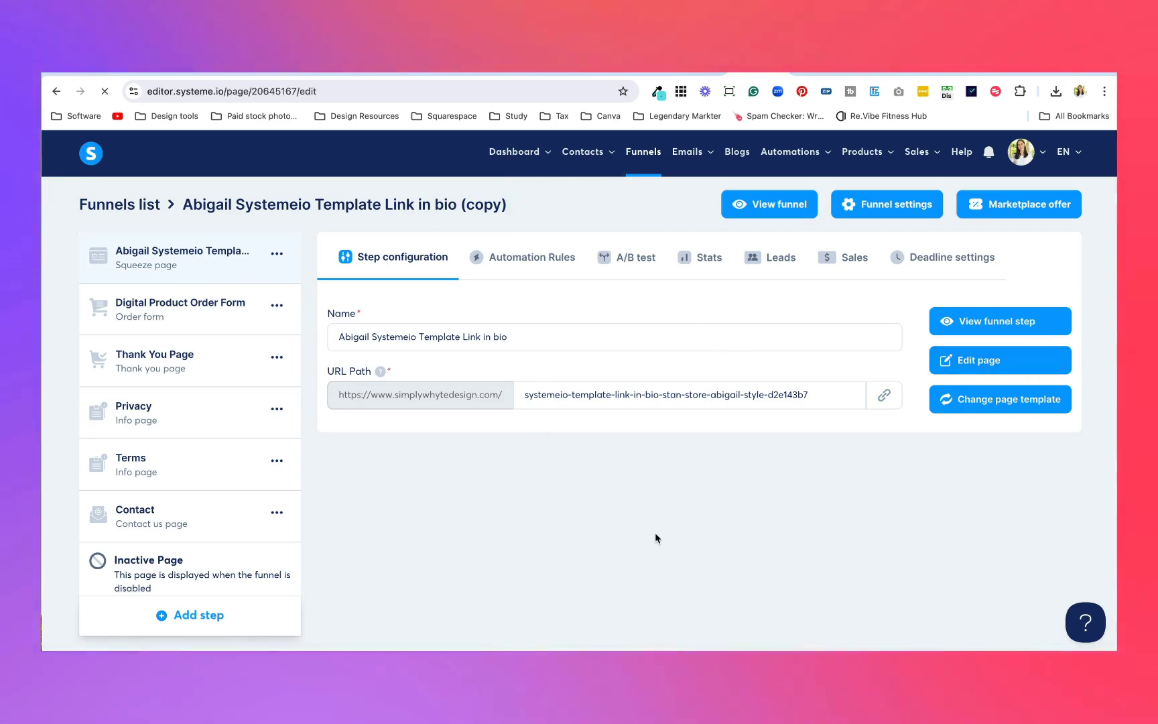
# Add a text element reading "Privacy Policy" below the video tutorial library box, just above the footer.
pyautogui.scroll(-10, 700, 507)
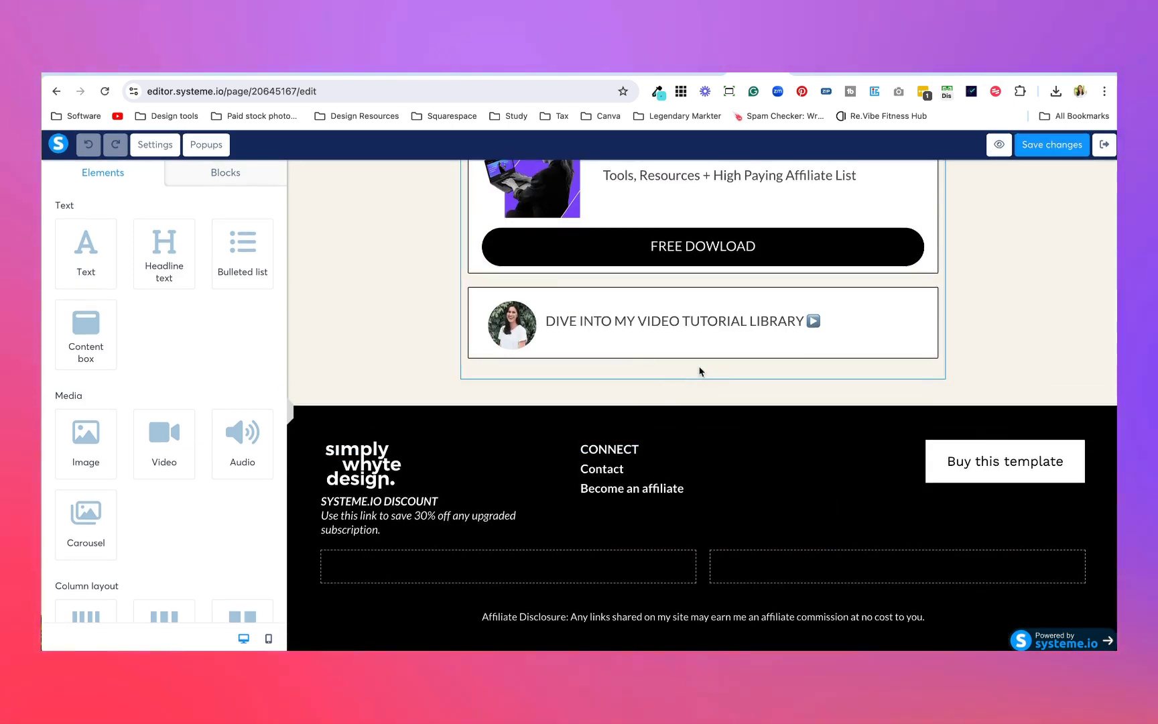
pyautogui.moveTo(63, 275); pyautogui.dragTo(723, 370)
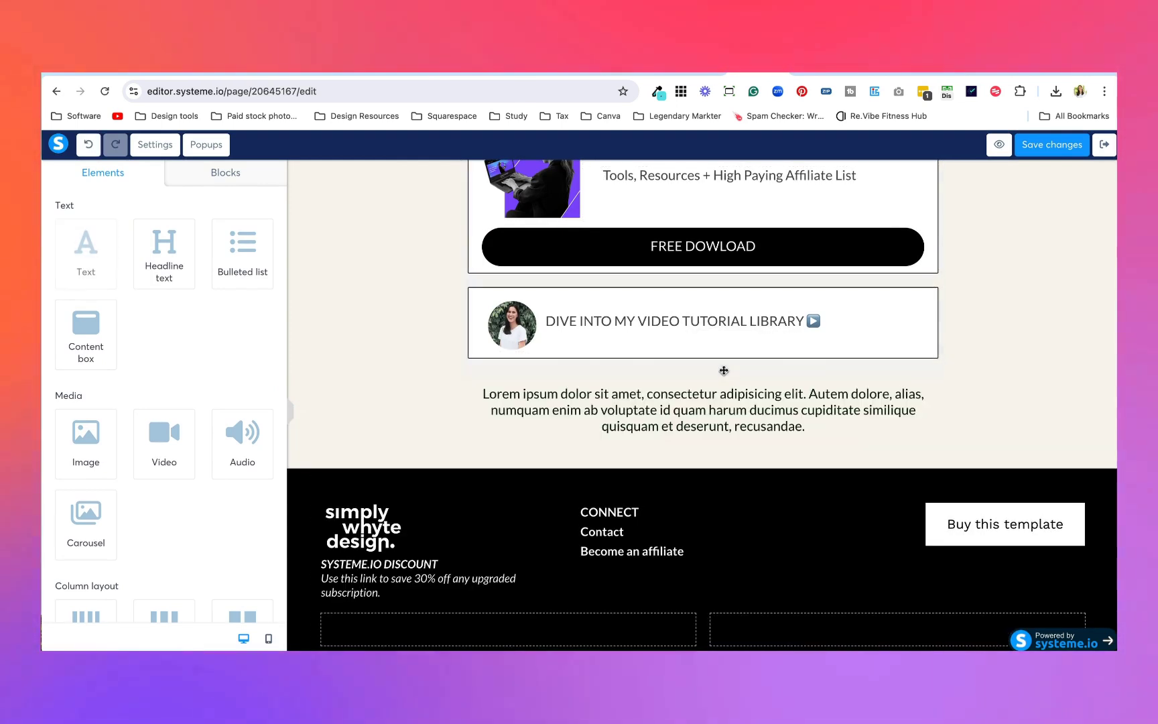
pyautogui.doubleClick(725, 409)
pyautogui.hotkey('ctrl', 'a')
pyautogui.write('Pri')
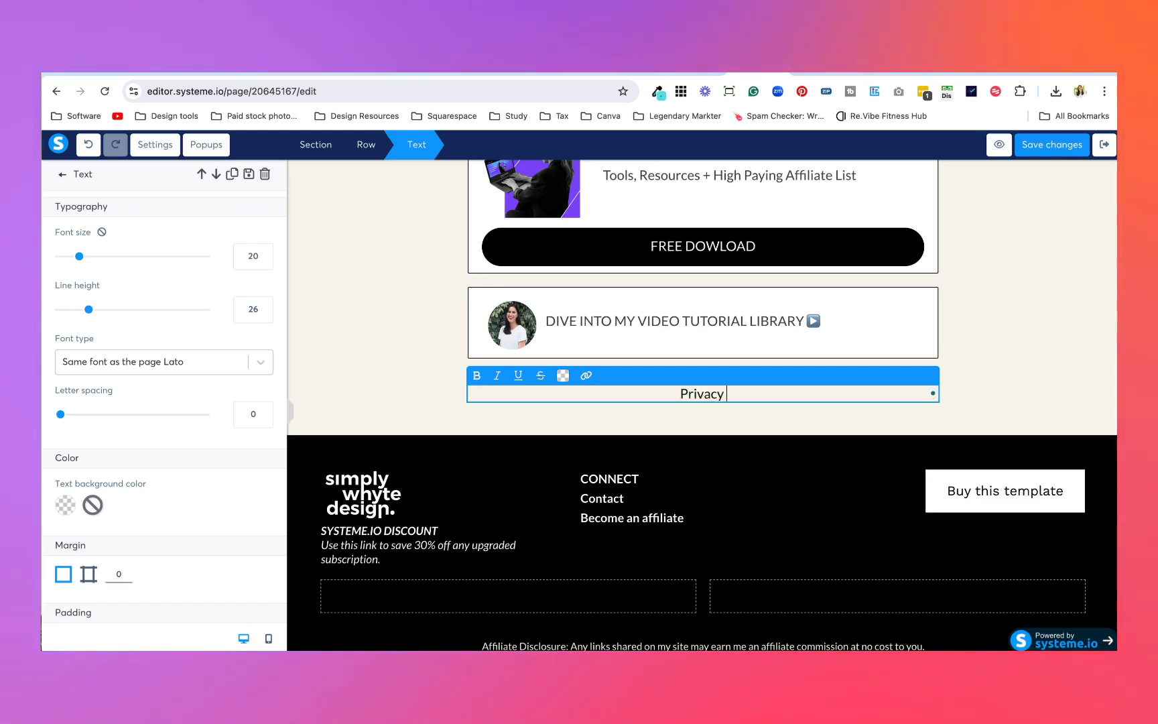
pyautogui.write('vacy Policy')
pyautogui.hotkey('ctrl', 'a')
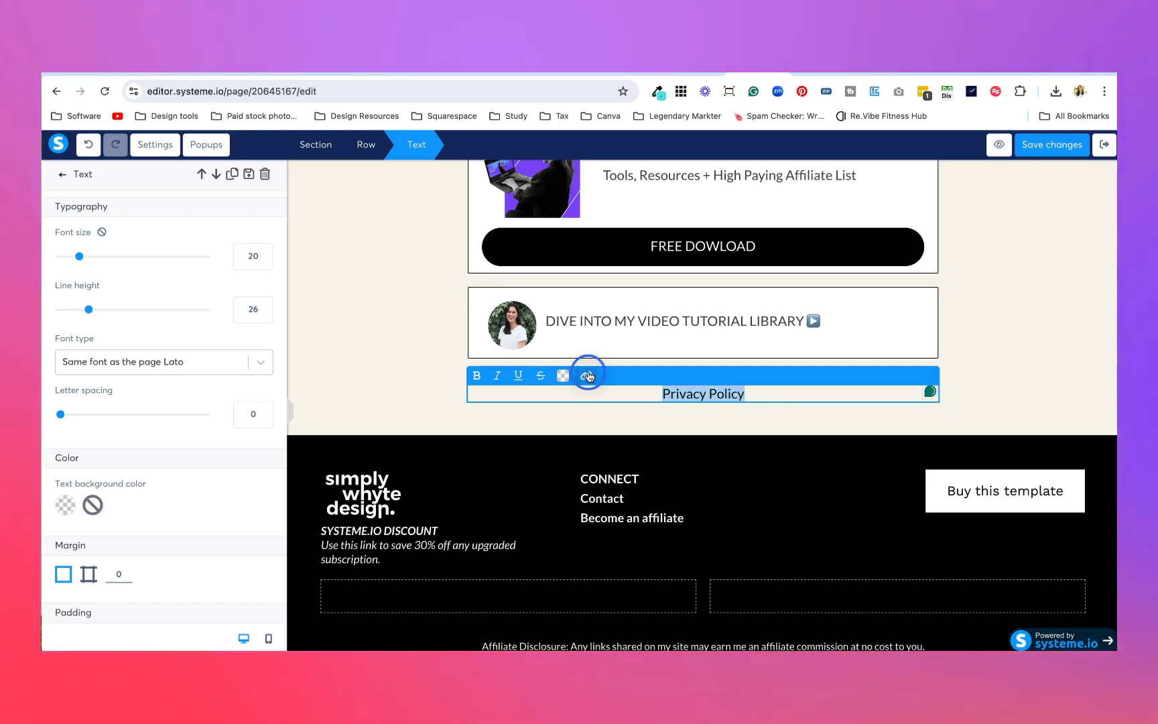
# Turn the whole "Privacy Policy" text into a hyperlink to the Privacy page.
pyautogui.click(586, 375)
pyautogui.click(594, 376)
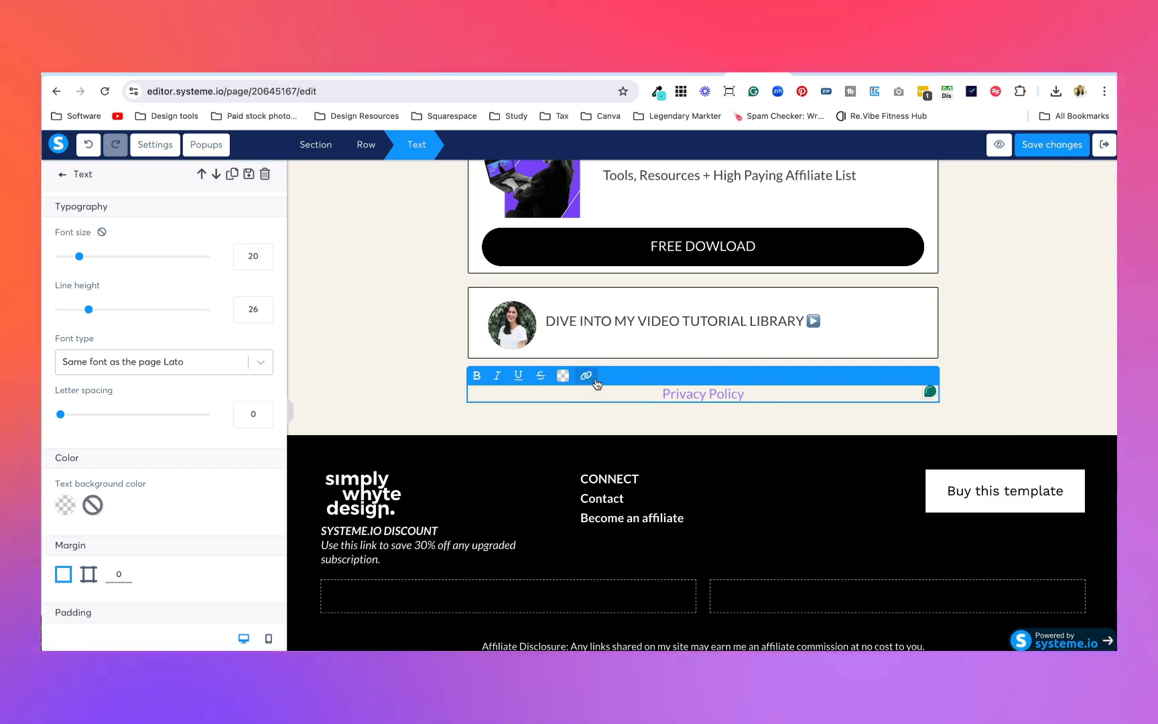
pyautogui.click(762, 422)
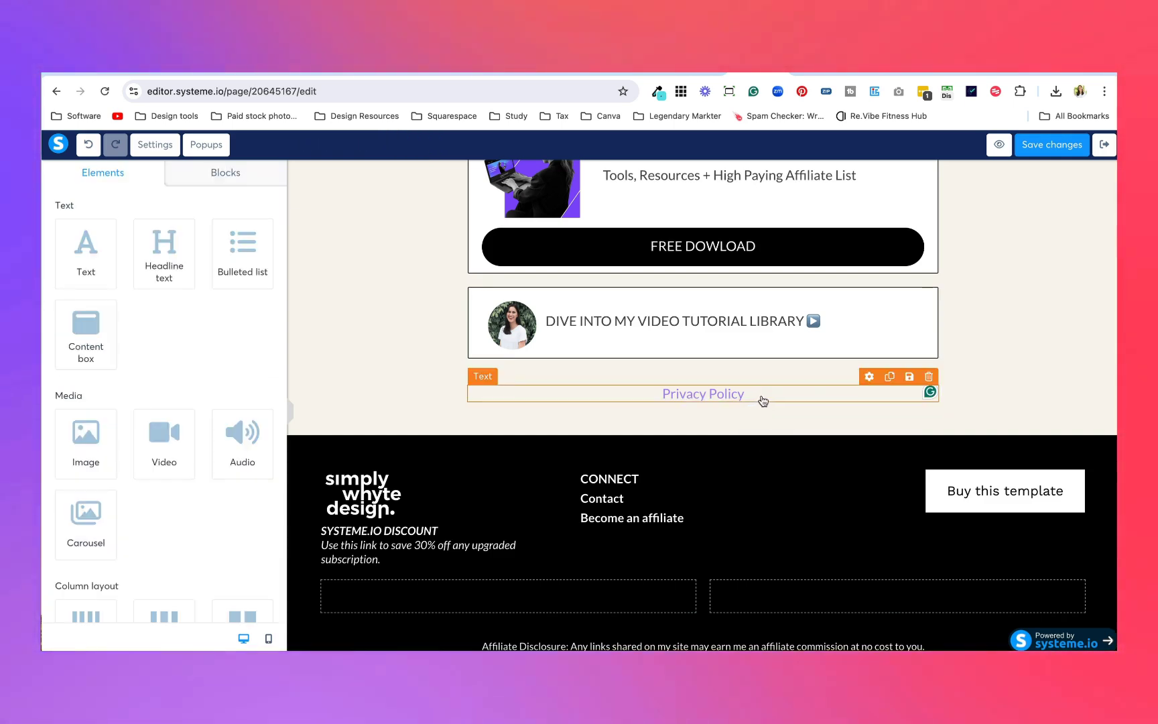
# Delete the row holding the "Privacy Policy" text and leave the page editor for the funnel's step configuration.
pyautogui.click(935, 374)
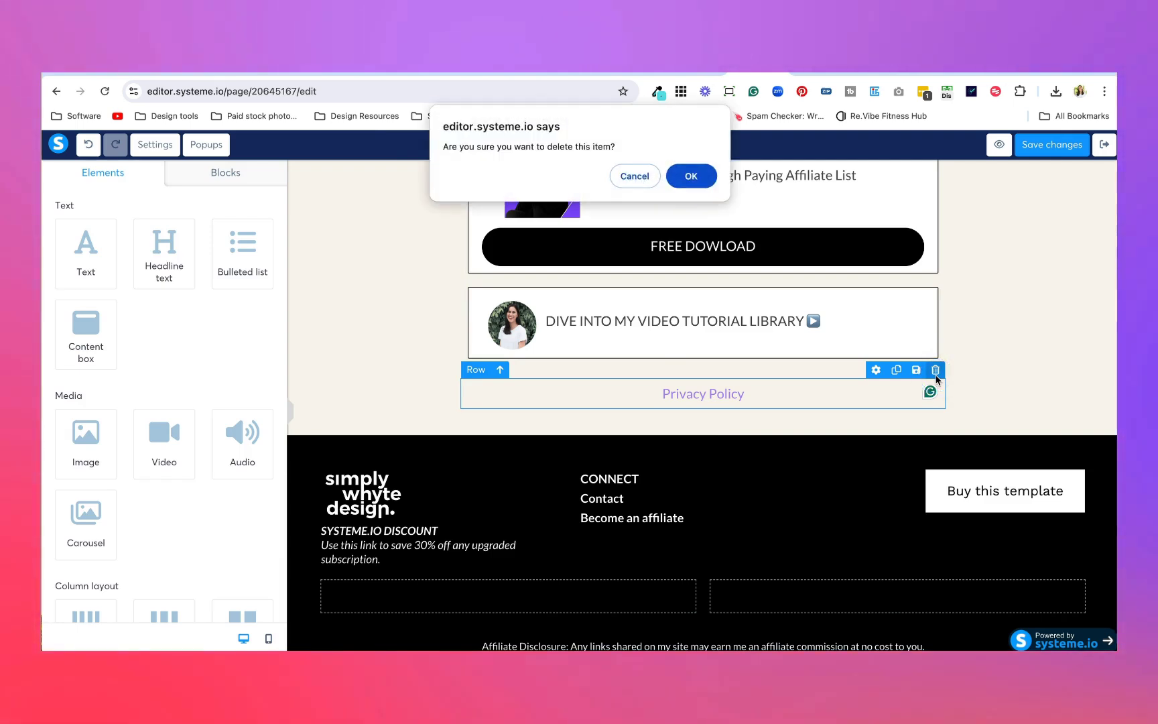
pyautogui.press('Return')
pyautogui.click(1104, 144)
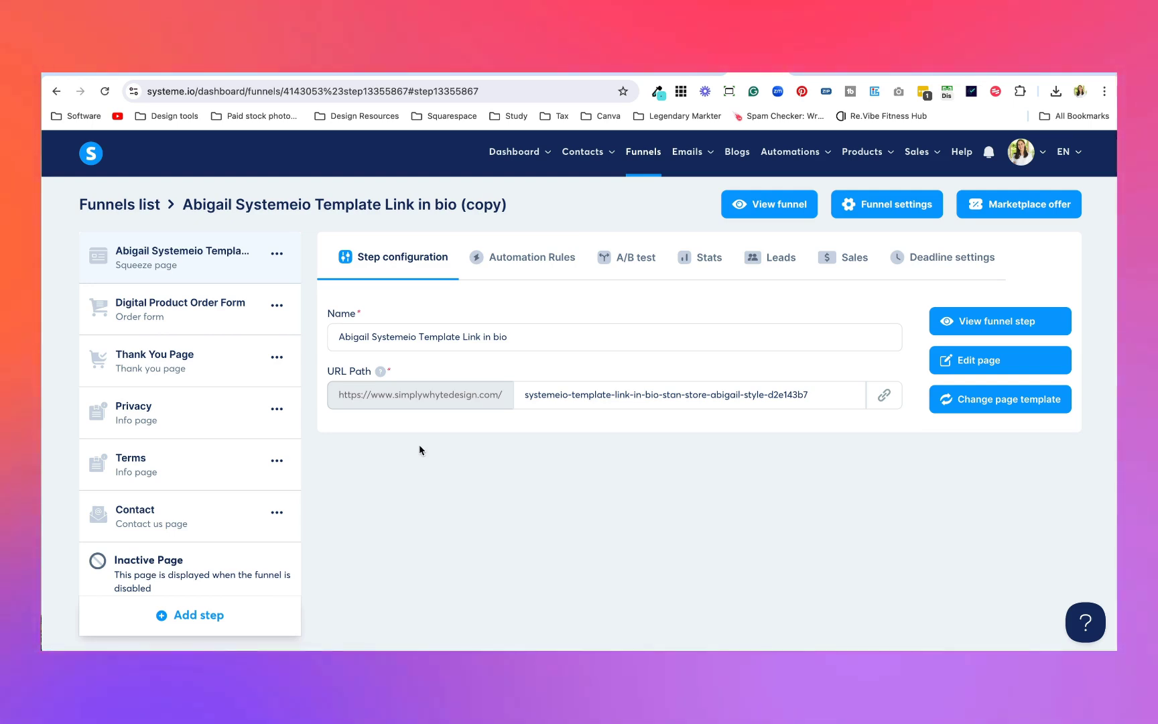
pyautogui.click(275, 254)
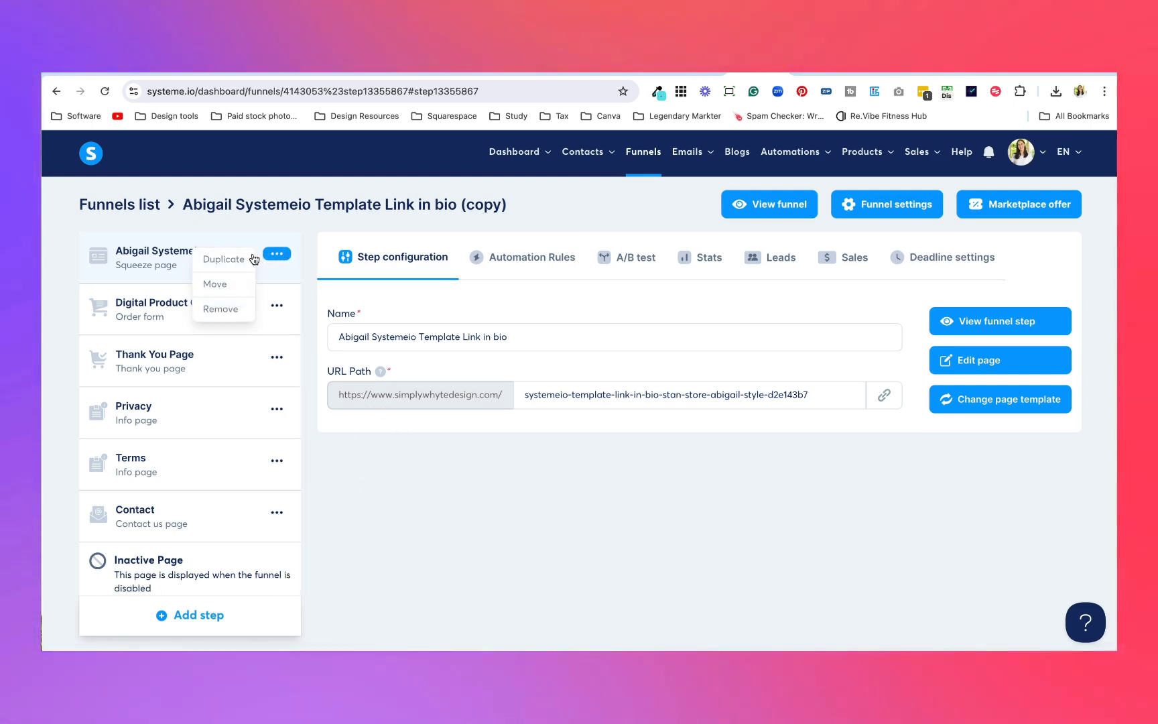
pyautogui.click(224, 259)
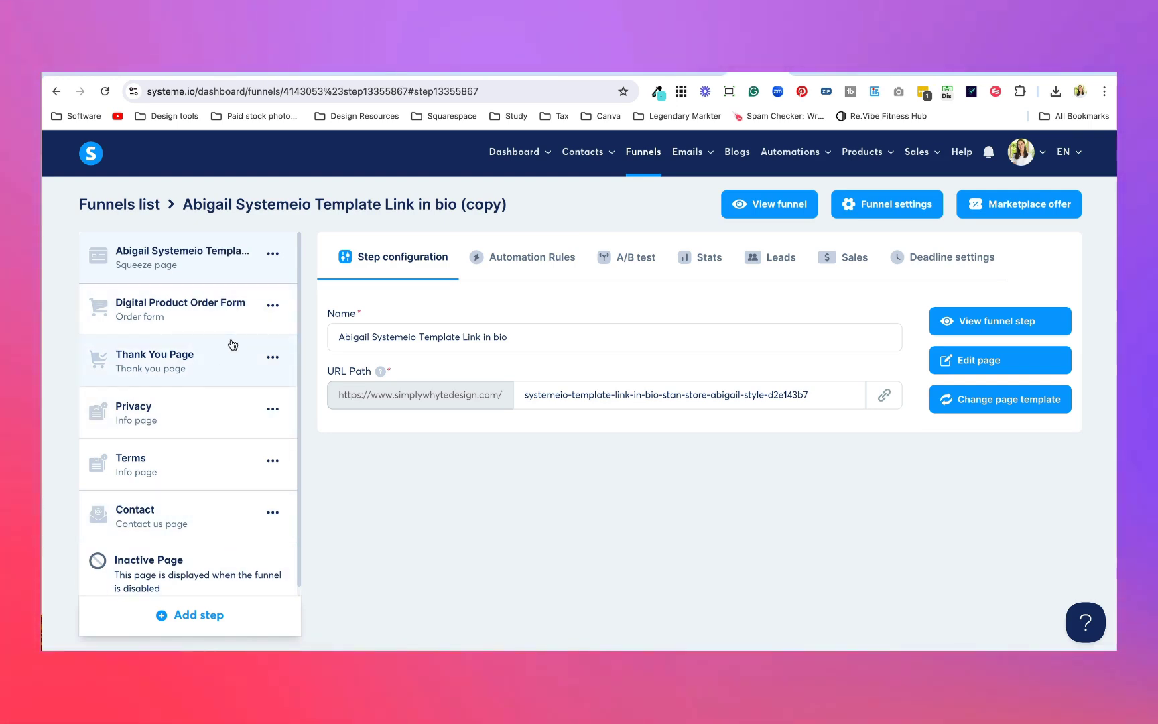
# View the live link-in-bio page and look through its product boxes from the profile header downwards and back.
pyautogui.click(985, 322)
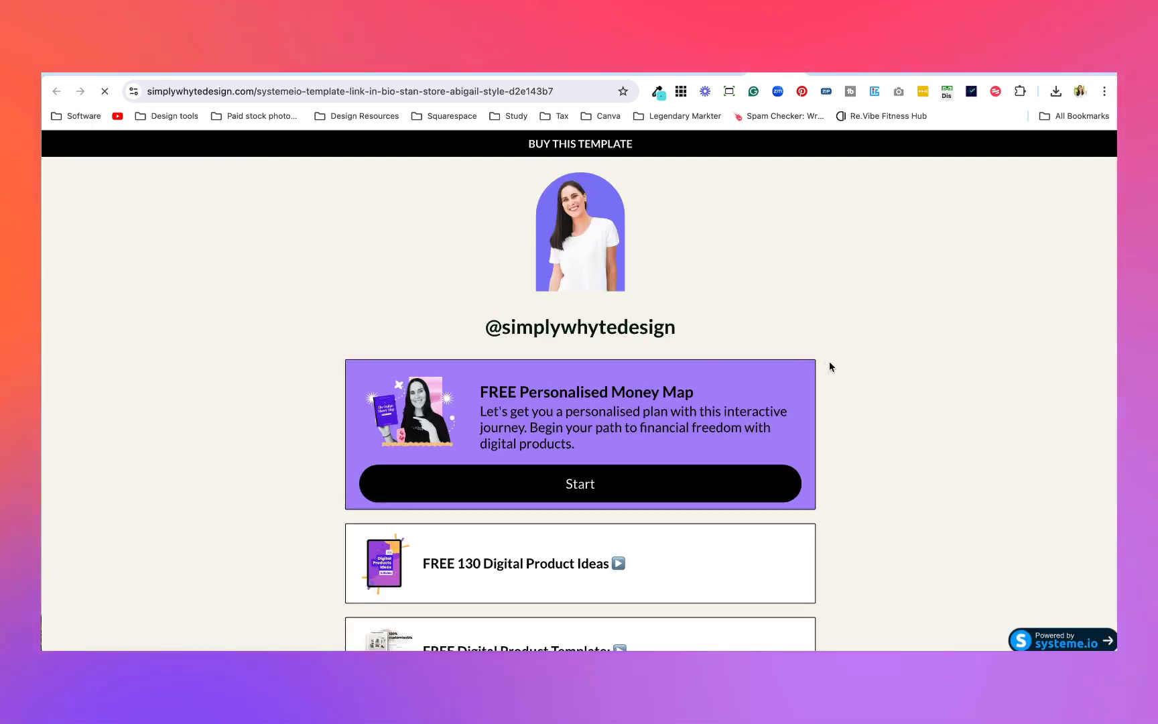
pyautogui.scroll(-5, 833, 410)
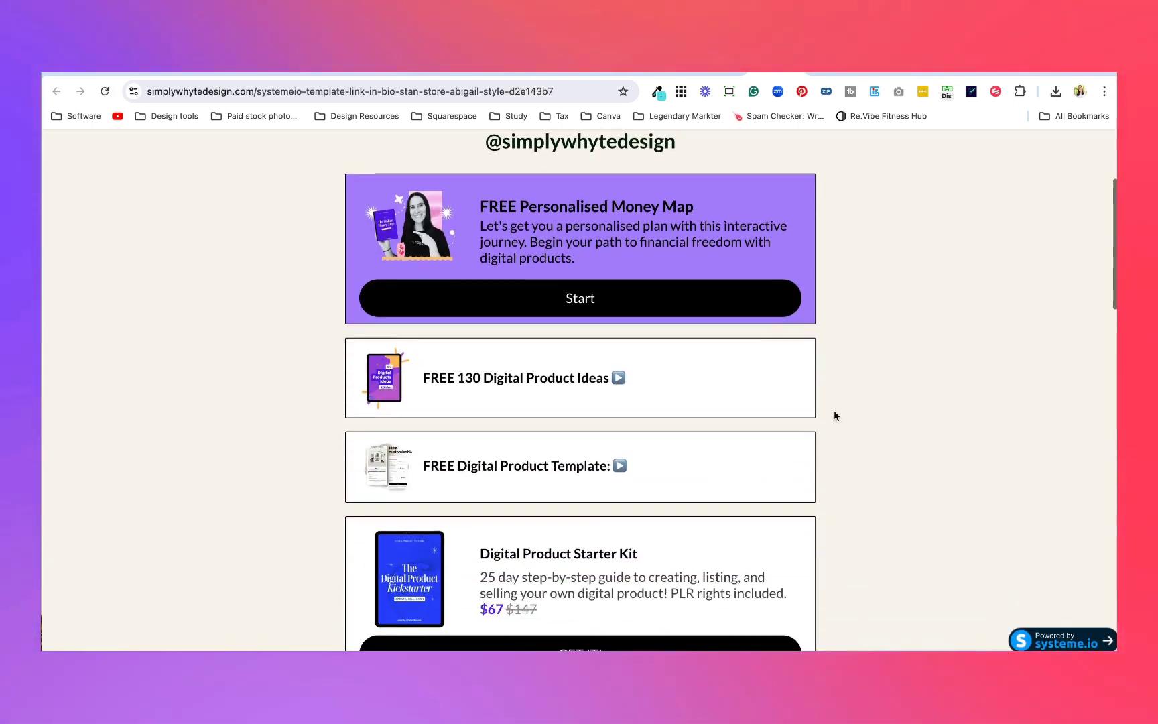
pyautogui.scroll(-12, 833, 410)
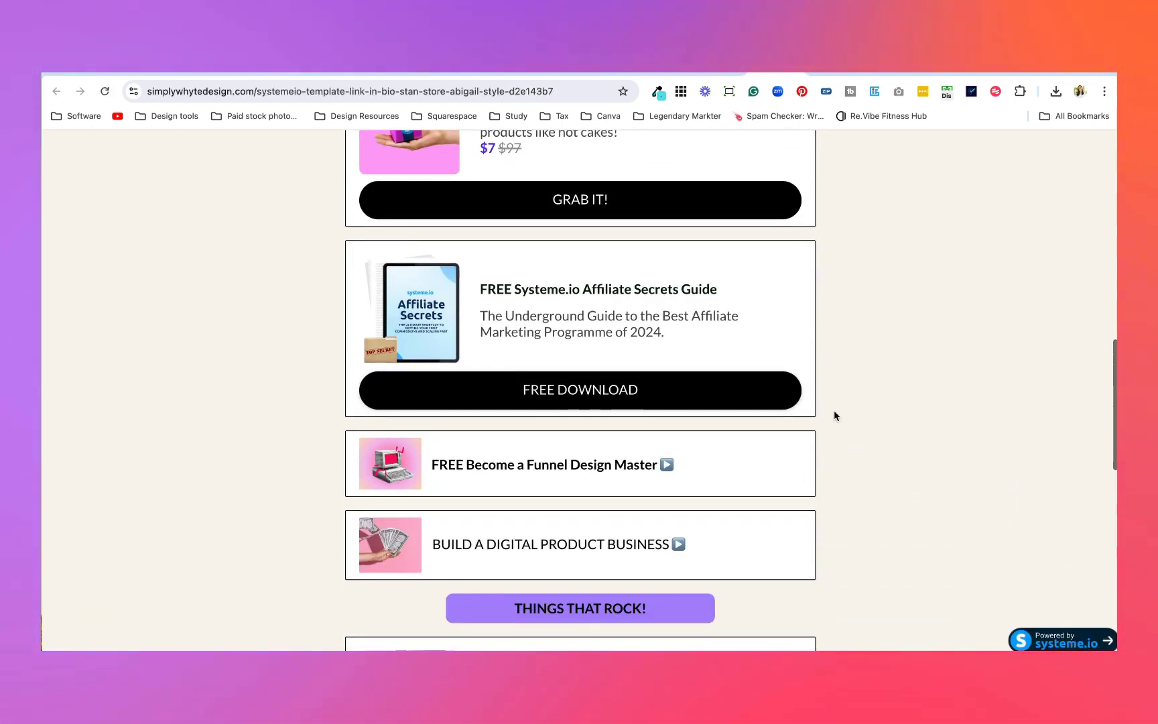
pyautogui.scroll(-8, 833, 410)
pyautogui.scroll(20, 832, 410)
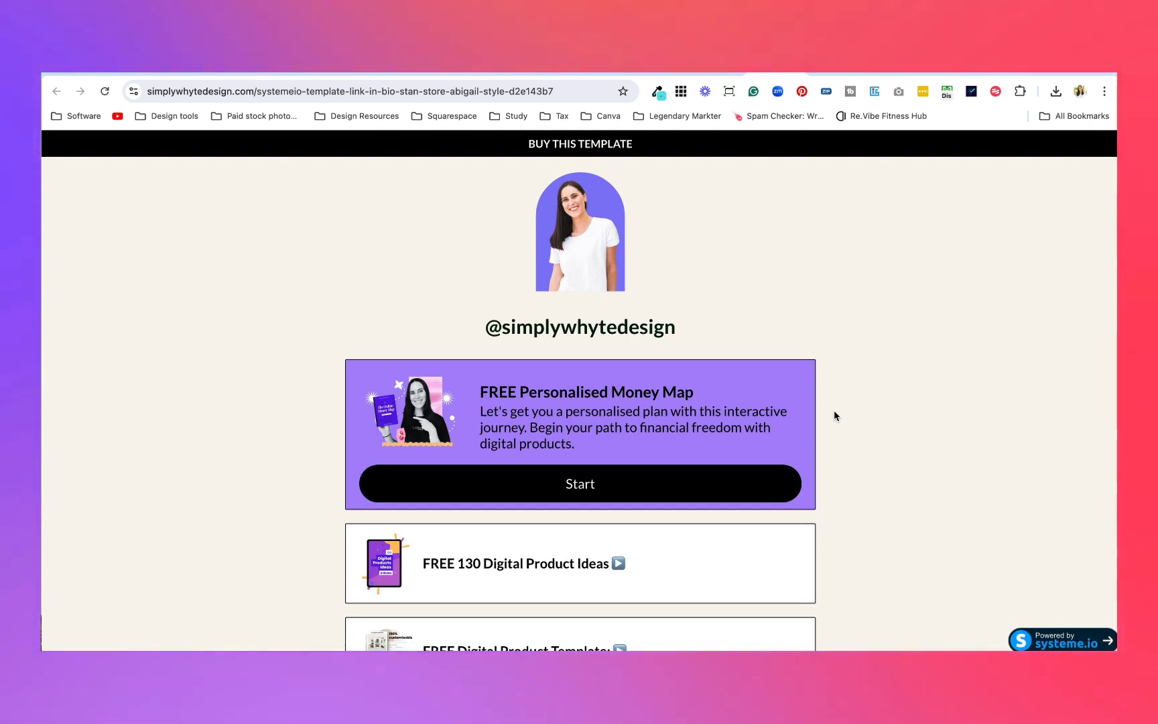
pyautogui.scroll(-5, 832, 410)
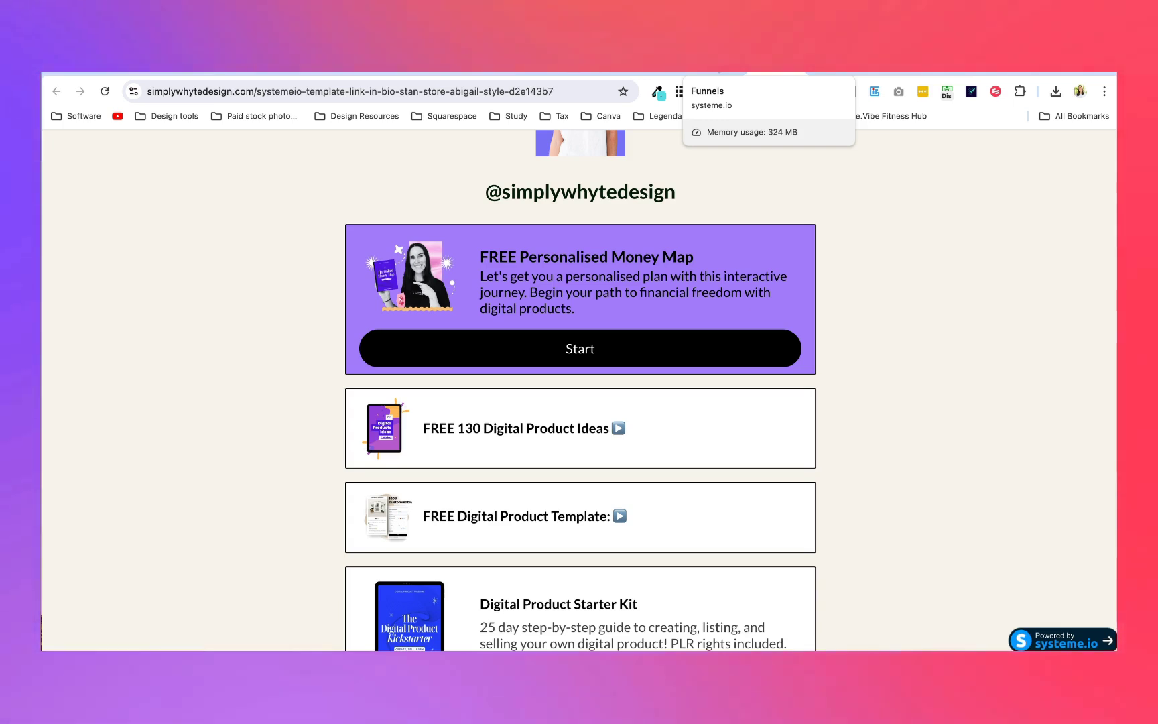
pyautogui.scroll(4, 755, 349)
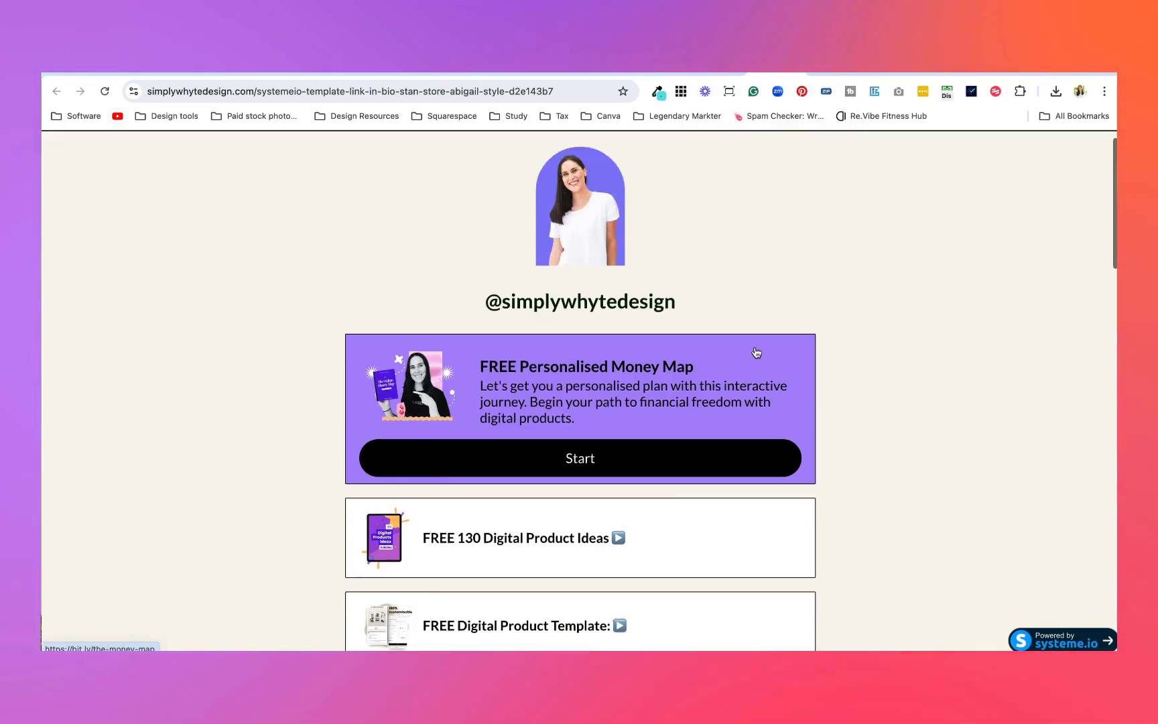